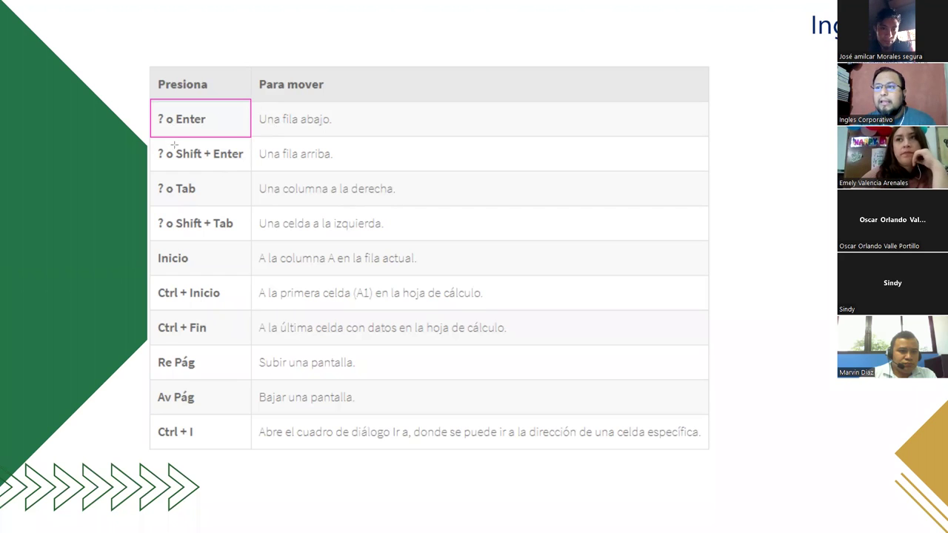
- Outline Shift + Enter in the slide's shortcut table, and in Excel move the selection down row by row from B5 to B8
{"action": "mouse_move", "coordinate": [174, 140]}
{"action": "left_mouse_down"}
{"action": "mouse_move", "coordinate": [193, 170]}
{"action": "mouse_move", "coordinate": [252, 171]}
{"action": "left_mouse_up"}
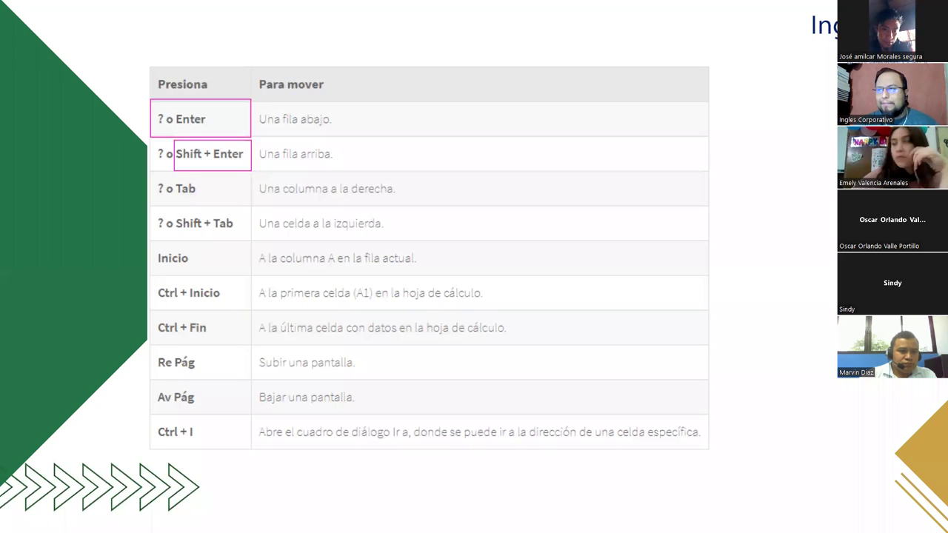
{"action": "key", "text": "alt+Tab"}
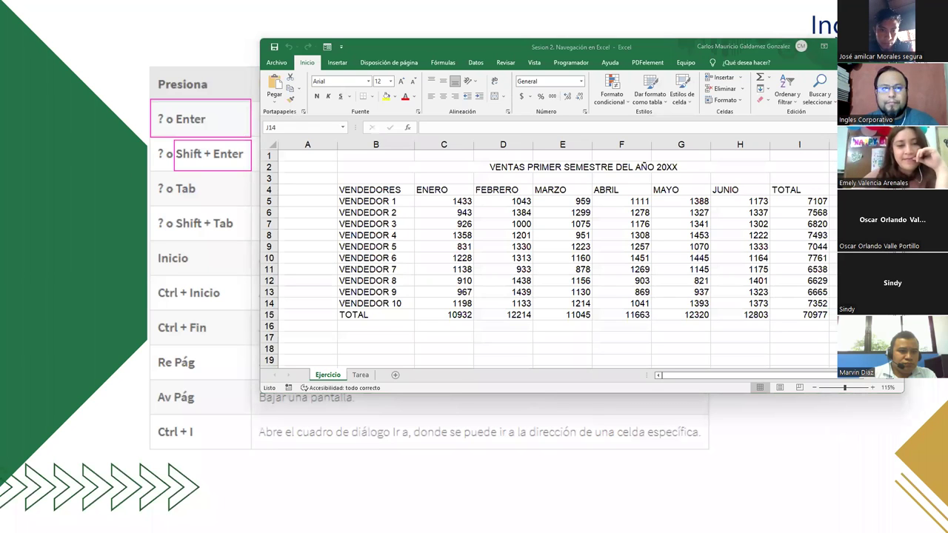
{"action": "left_click", "coordinate": [369, 201]}
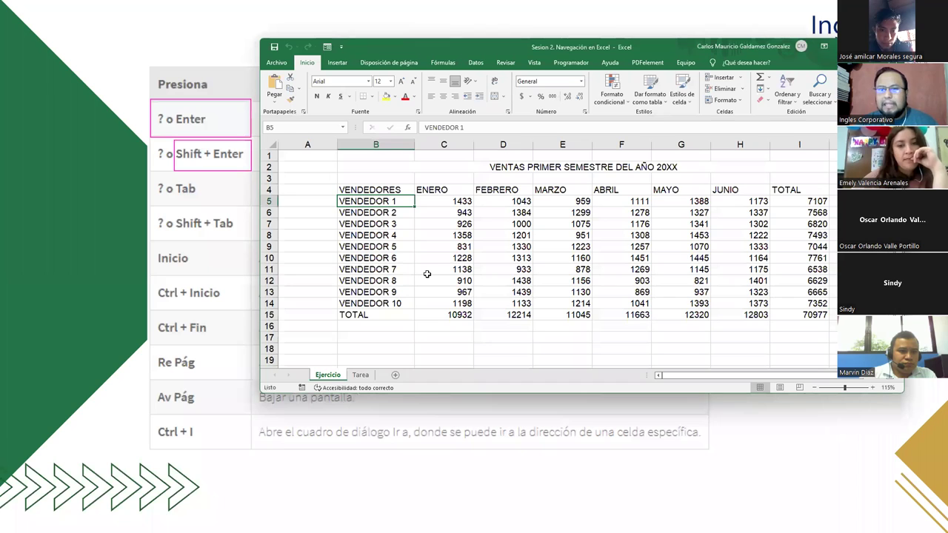
{"action": "key", "text": "Return"}
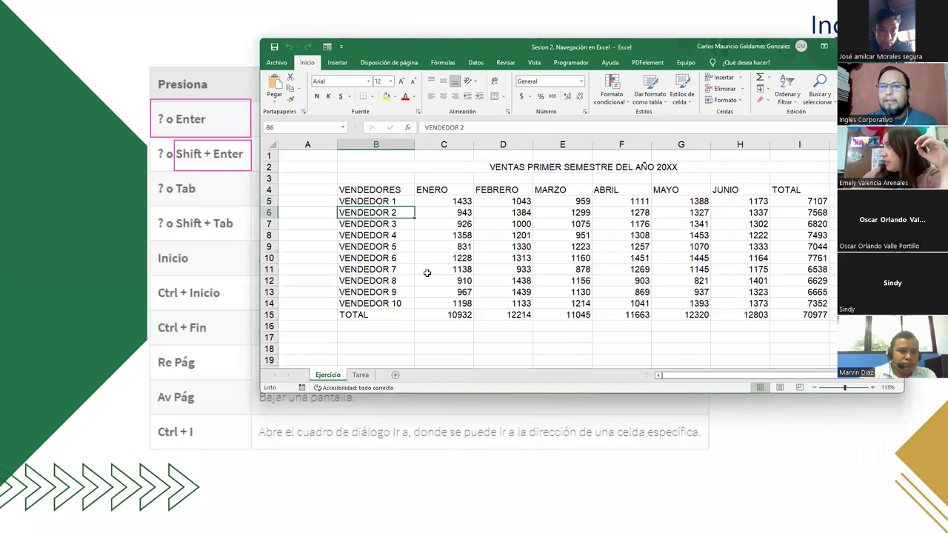
{"action": "key", "text": "Return"}
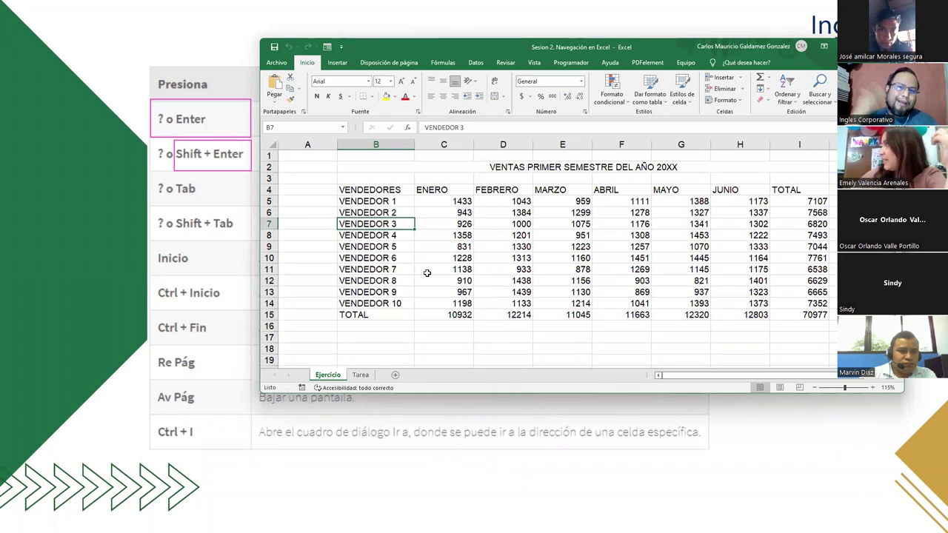
{"action": "key", "text": "Return"}
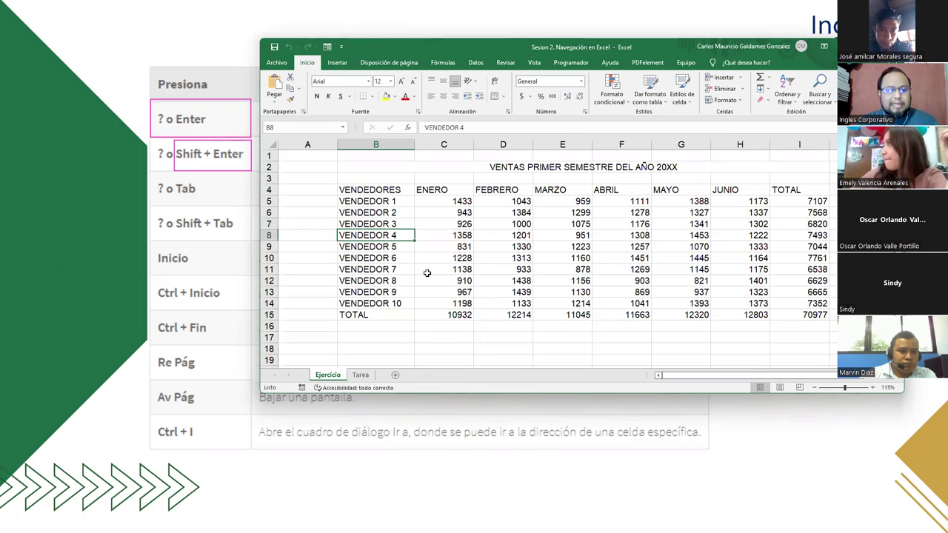
- Move the selection up column B one row at a time from B8 to the VENDEDORES heading in B4
{"action": "key", "text": "shift+Return"}
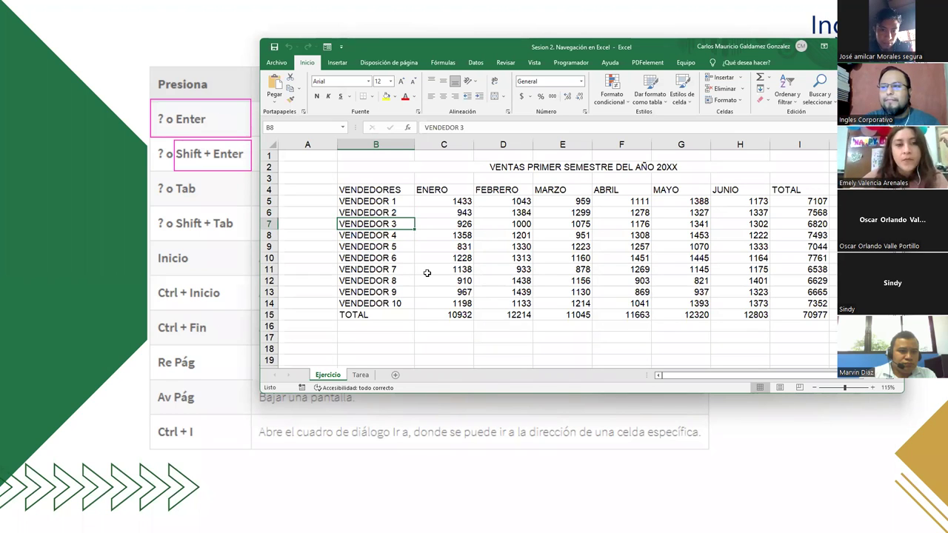
{"action": "key", "text": "shift+Return"}
{"action": "key", "text": "shift+Return"}
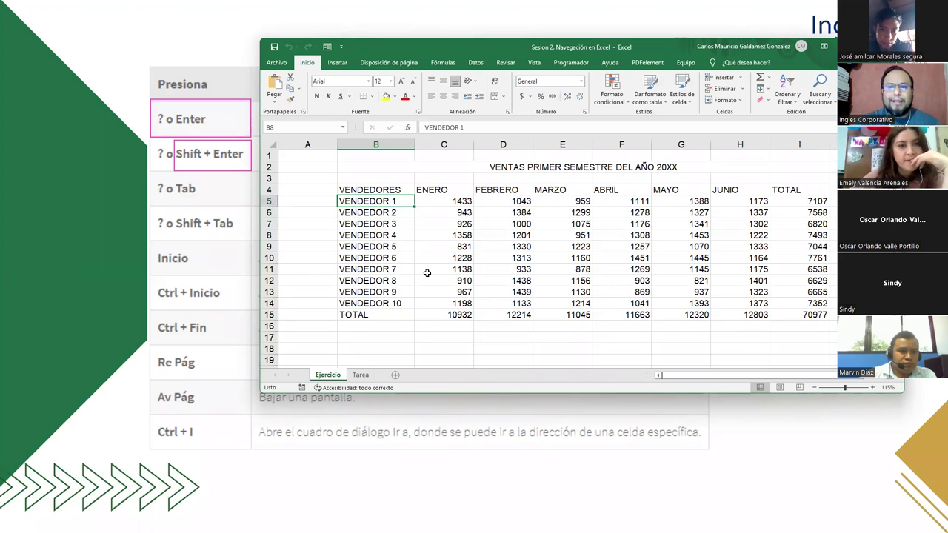
{"action": "key", "text": "shift+Return"}
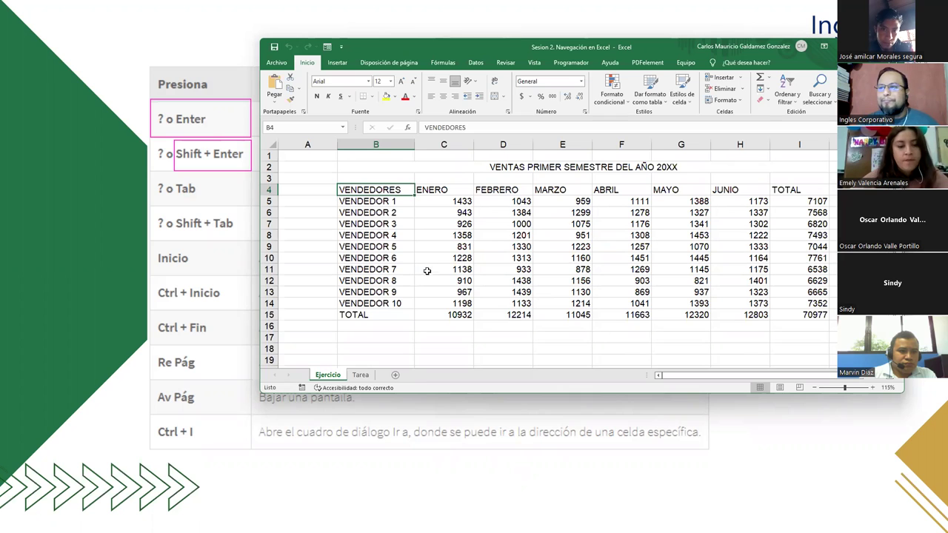
- Reposition the Excel window over the slide, and move the selection rightward one column at a time from A4 to D4
{"action": "left_click_drag", "start_coordinate": [419, 43], "coordinate": [427, 56]}
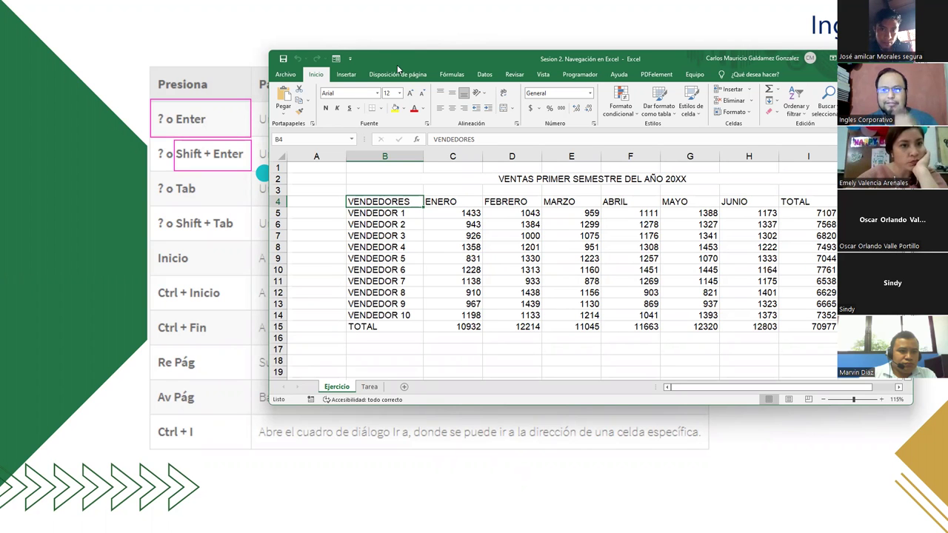
{"action": "left_click_drag", "start_coordinate": [398, 68], "coordinate": [408, 63]}
{"action": "left_click", "coordinate": [320, 202]}
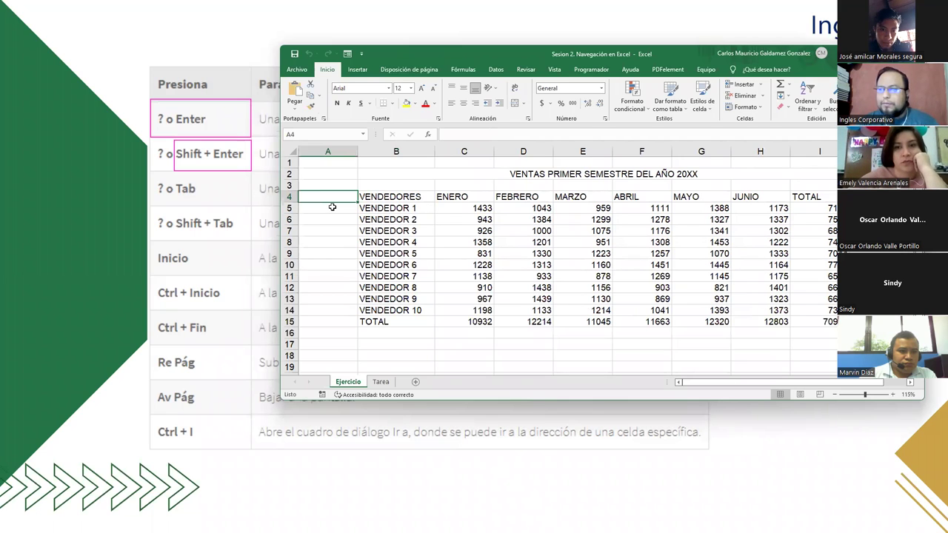
{"action": "key", "text": "Tab"}
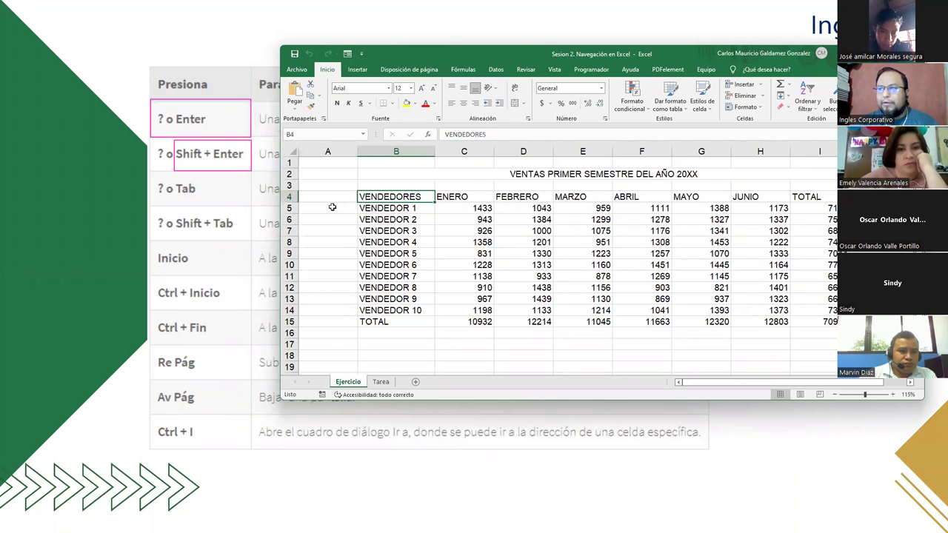
{"action": "key", "text": "Tab"}
{"action": "key", "text": "Tab"}
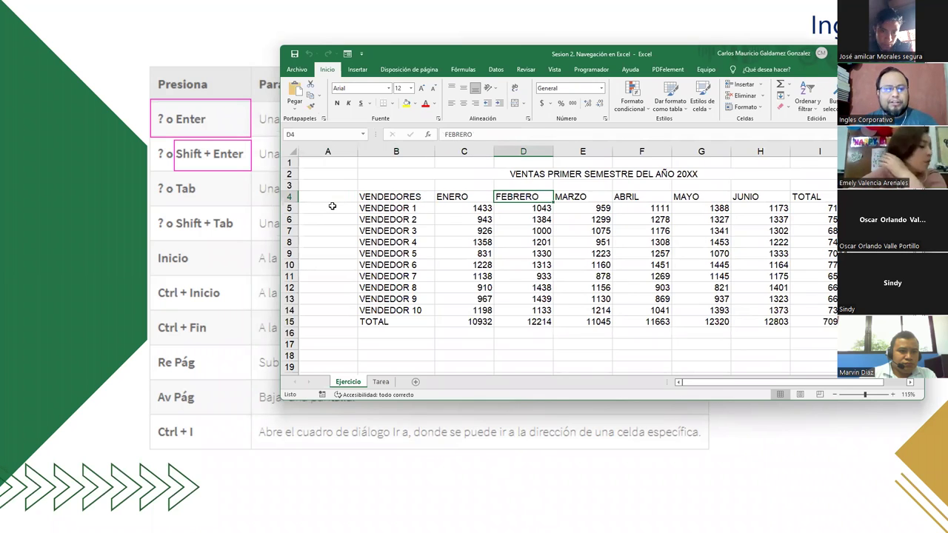
- Move the selection back leftward along row 4 one cell at a time from D4 to A4
{"action": "key", "text": "shift+Tab"}
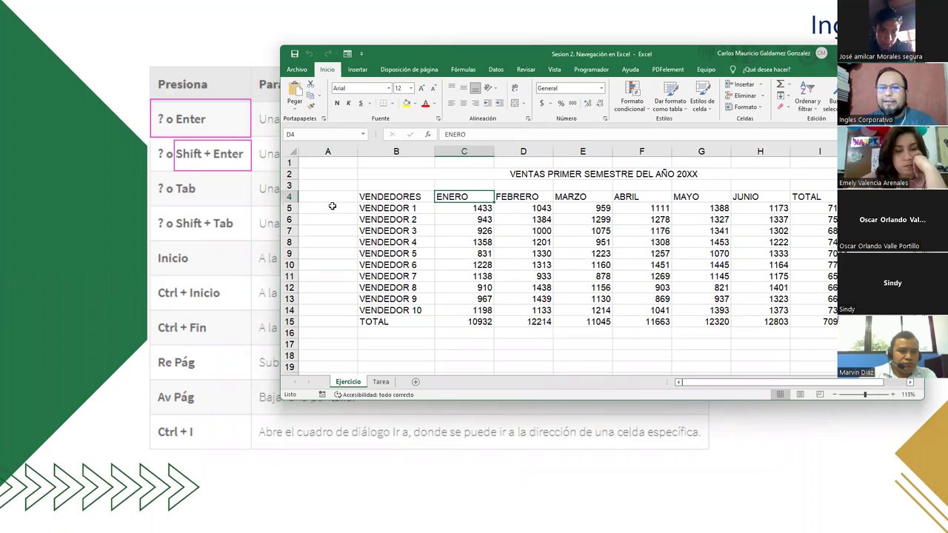
{"action": "key", "text": "shift+Tab"}
{"action": "key", "text": "shift+Tab"}
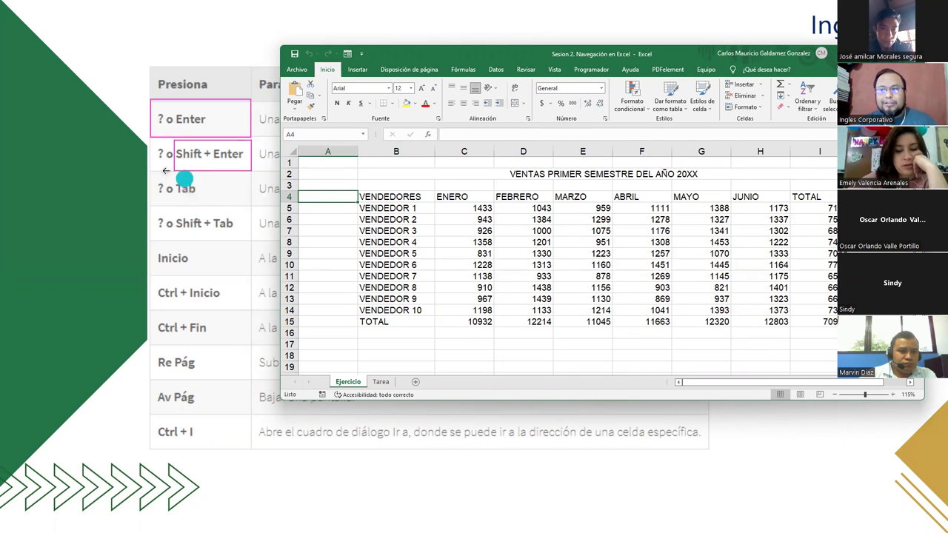
- Outline Tab and Shift + Tab in the slide's shortcut table, and hide the Excel window
{"action": "left_click", "coordinate": [6, 171]}
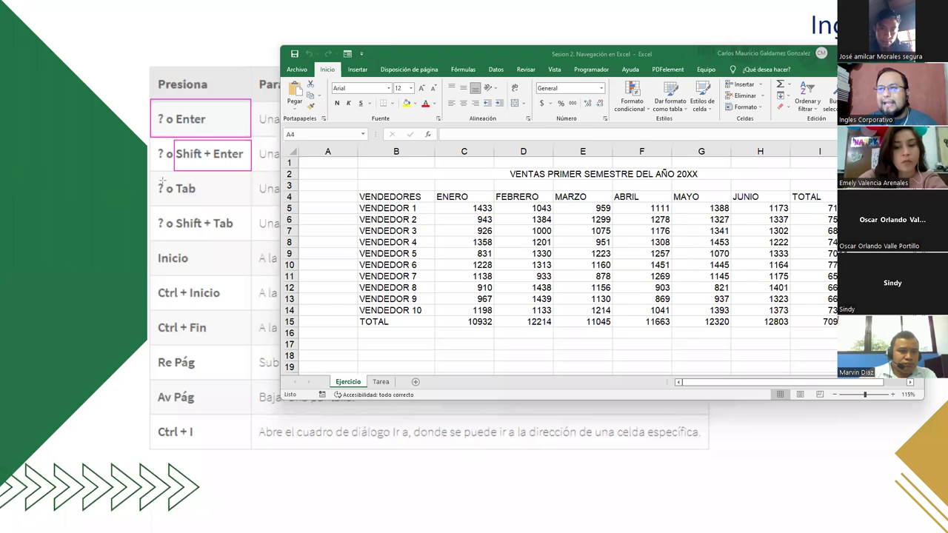
{"action": "mouse_move", "coordinate": [173, 176]}
{"action": "left_mouse_down"}
{"action": "mouse_move", "coordinate": [176, 193]}
{"action": "mouse_move", "coordinate": [233, 201]}
{"action": "left_mouse_up"}
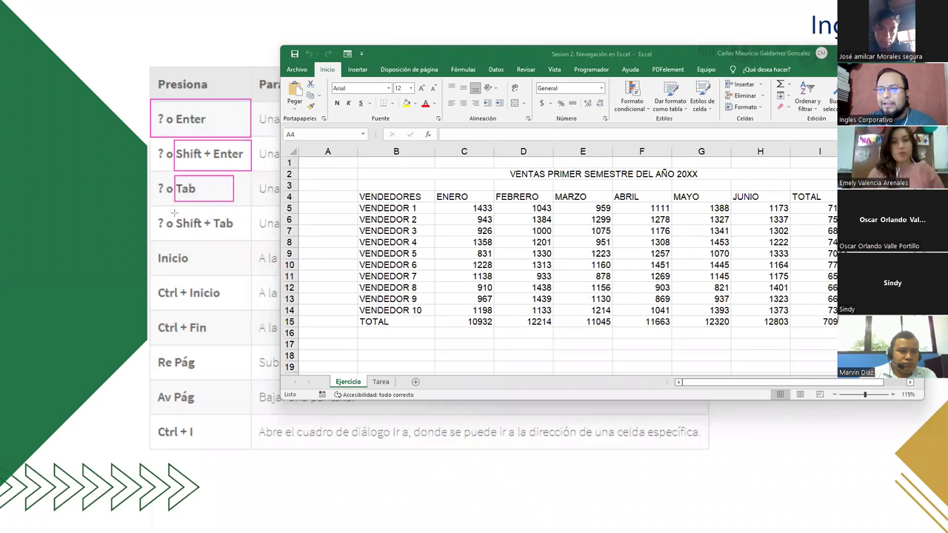
{"action": "mouse_move", "coordinate": [175, 211]}
{"action": "left_mouse_down"}
{"action": "mouse_move", "coordinate": [196, 235]}
{"action": "mouse_move", "coordinate": [240, 235]}
{"action": "left_mouse_up"}
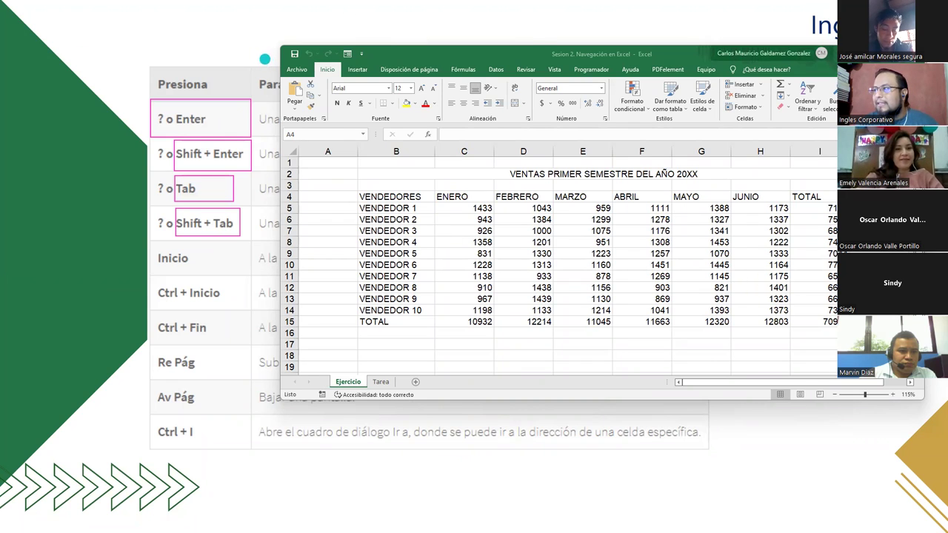
{"action": "left_click", "coordinate": [869, 53]}
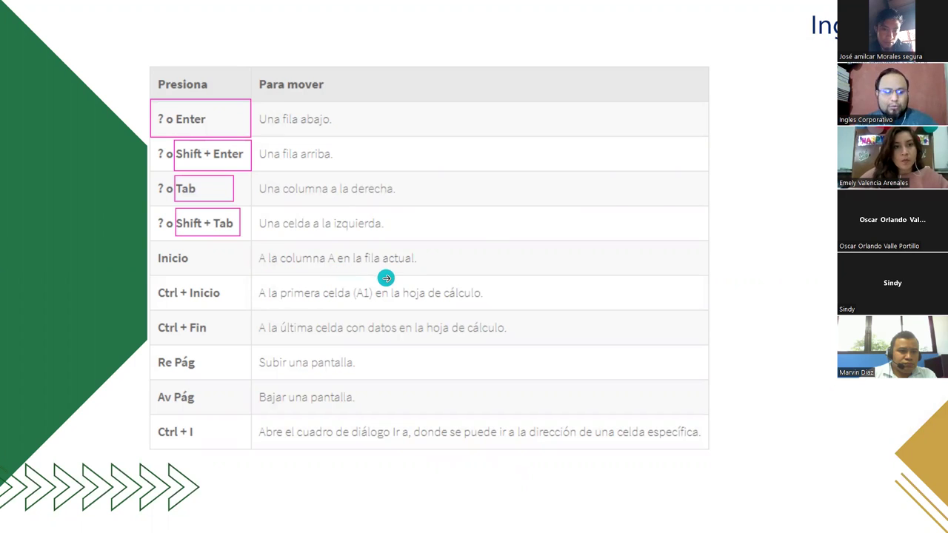
- Switch to Excel and jump from cells C15, I7 and J15 in turn to column A of the same row
{"action": "key", "text": "alt+Tab"}
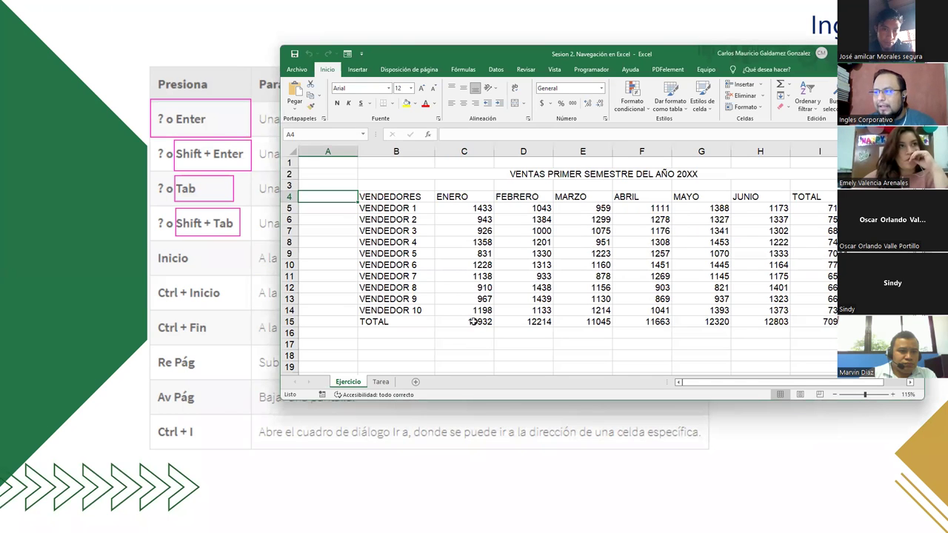
{"action": "left_click", "coordinate": [476, 319]}
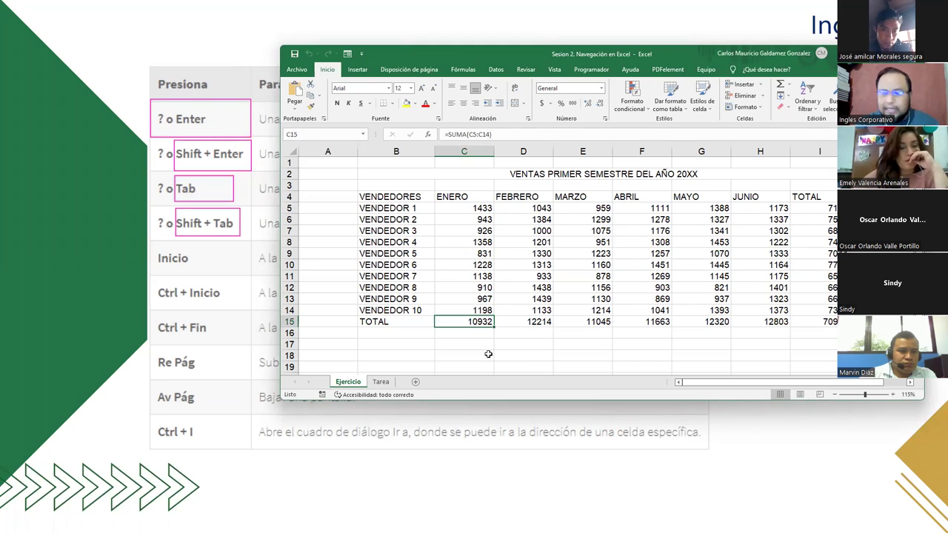
{"action": "key", "text": "Home"}
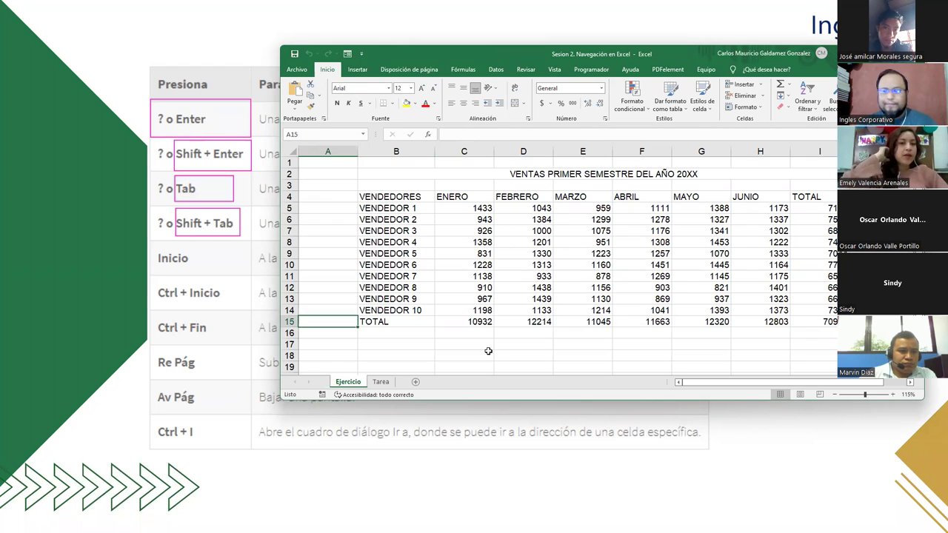
{"action": "left_click", "coordinate": [817, 230]}
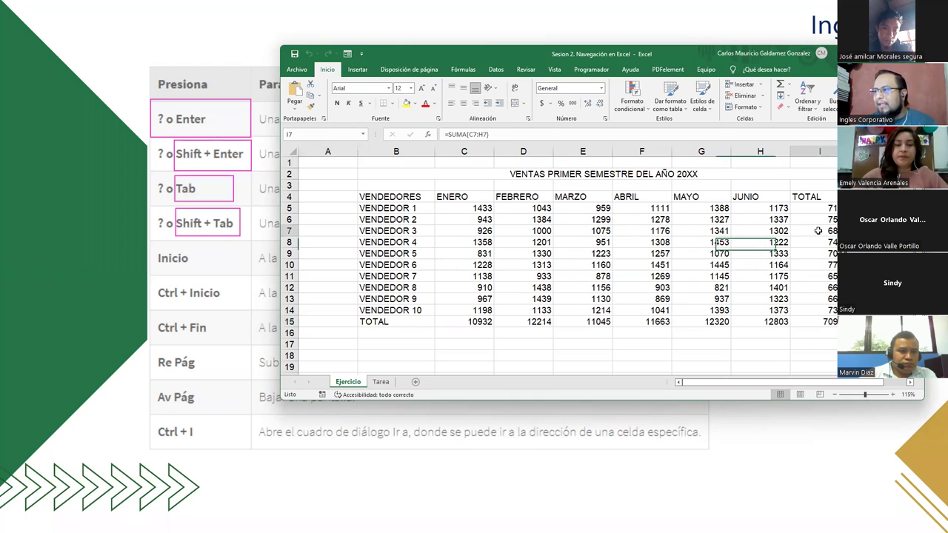
{"action": "key", "text": "Home"}
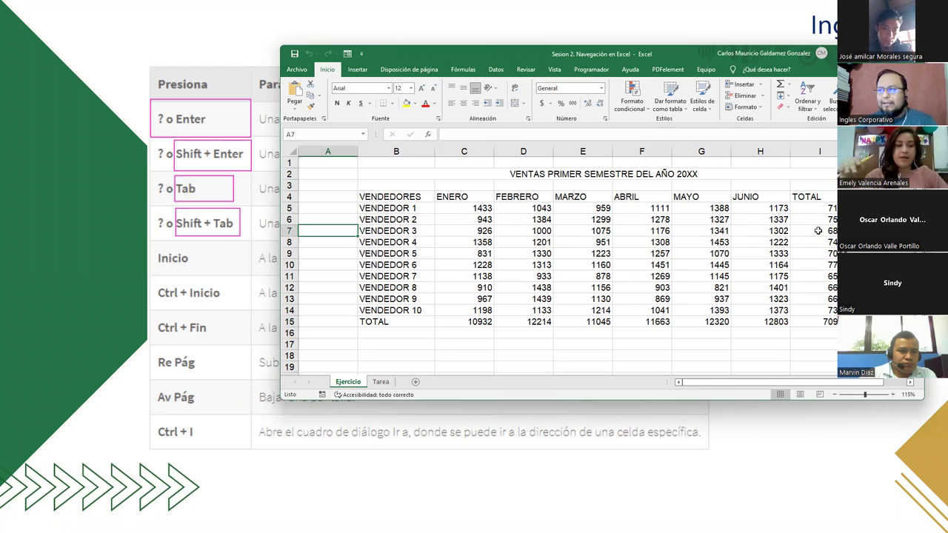
{"action": "key", "text": "ctrl+End"}
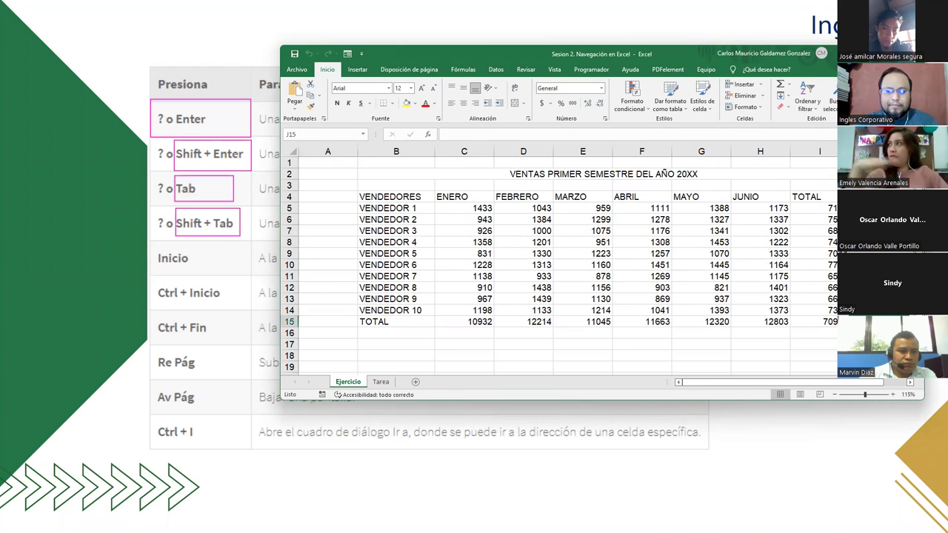
{"action": "key", "text": "Home"}
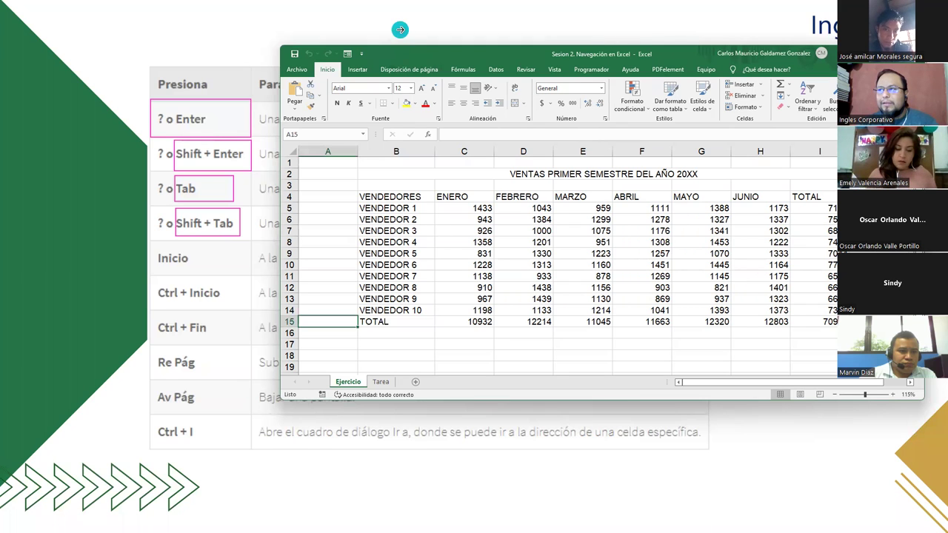
- Consult the slide's shortcut table, and in Excel jump from cell J18 to the first cell of the sheet, A1
{"action": "left_click", "coordinate": [400, 29]}
{"action": "key", "text": "Right"}
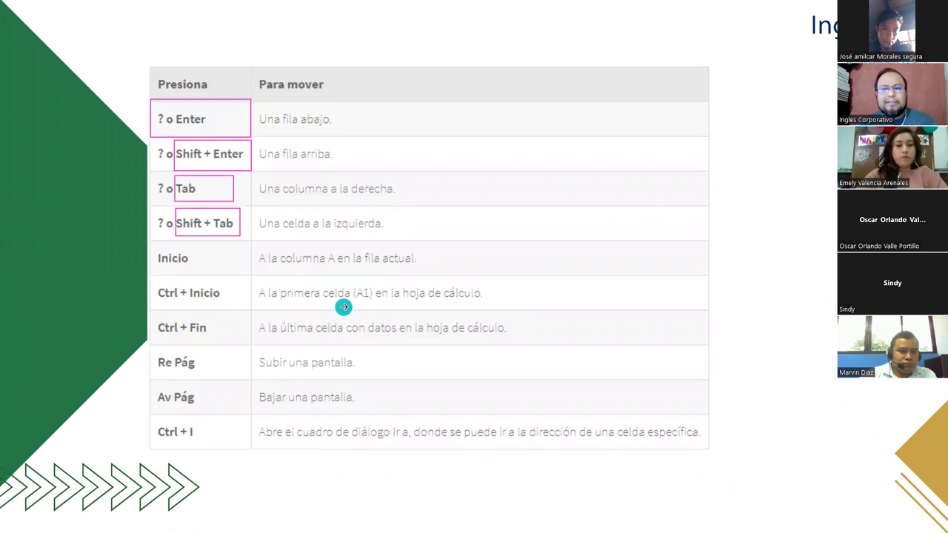
{"action": "key", "text": "alt+Tab"}
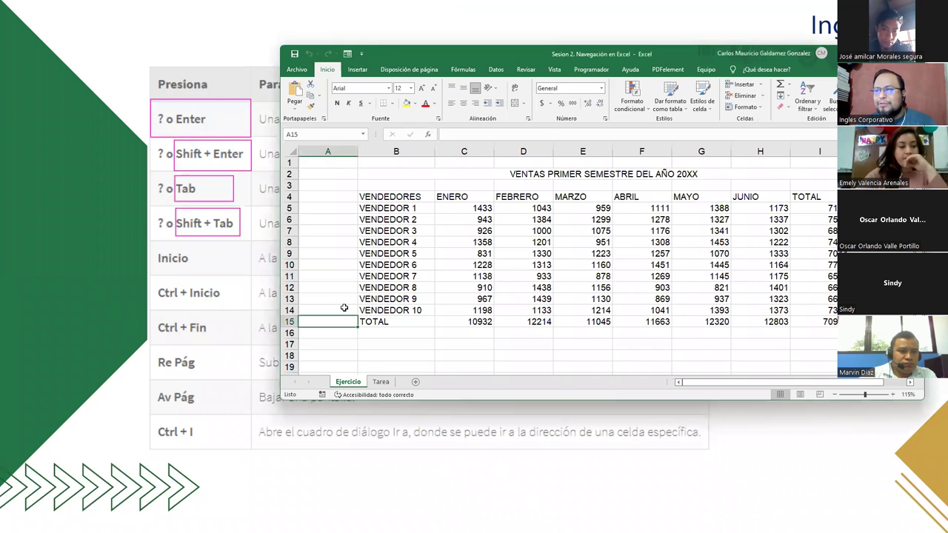
{"action": "key", "text": "ctrl+End"}
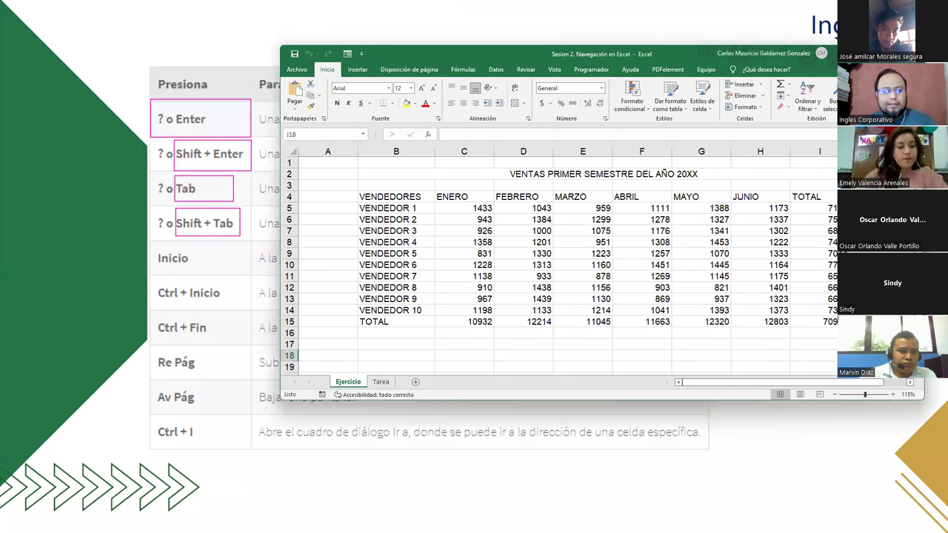
{"action": "key", "text": "ctrl+Home"}
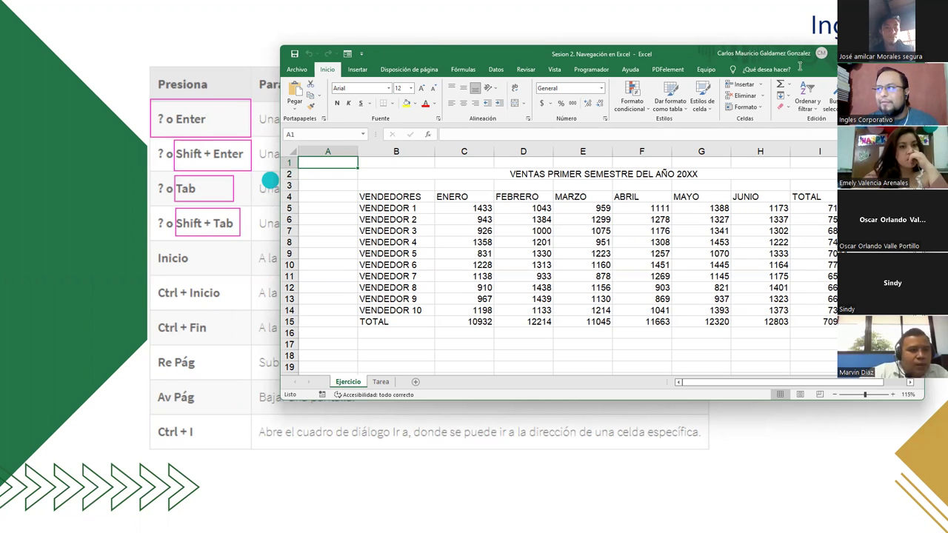
- Return to the slide briefly, and in Excel jump between the first cell, A1, and the last cell with data, I15
{"action": "left_click", "coordinate": [270, 180]}
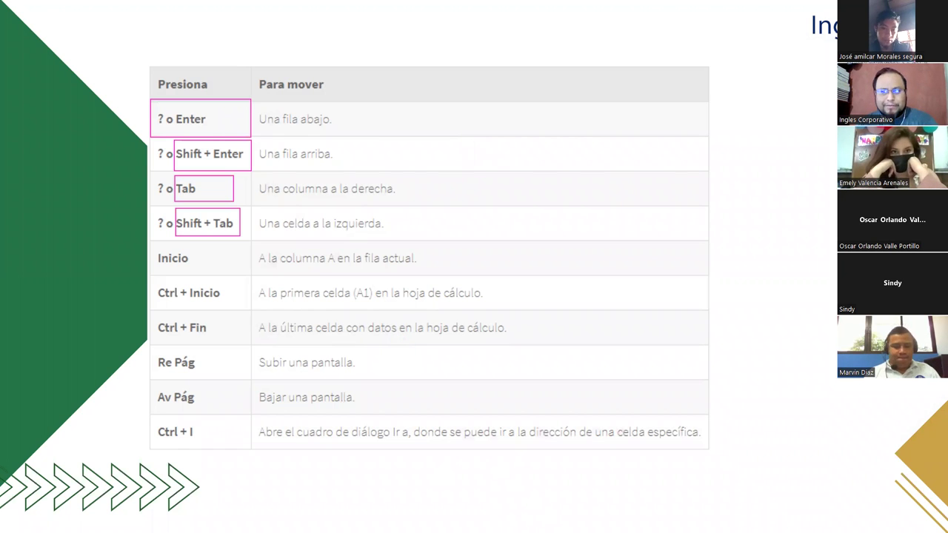
{"action": "key", "text": "alt+Tab"}
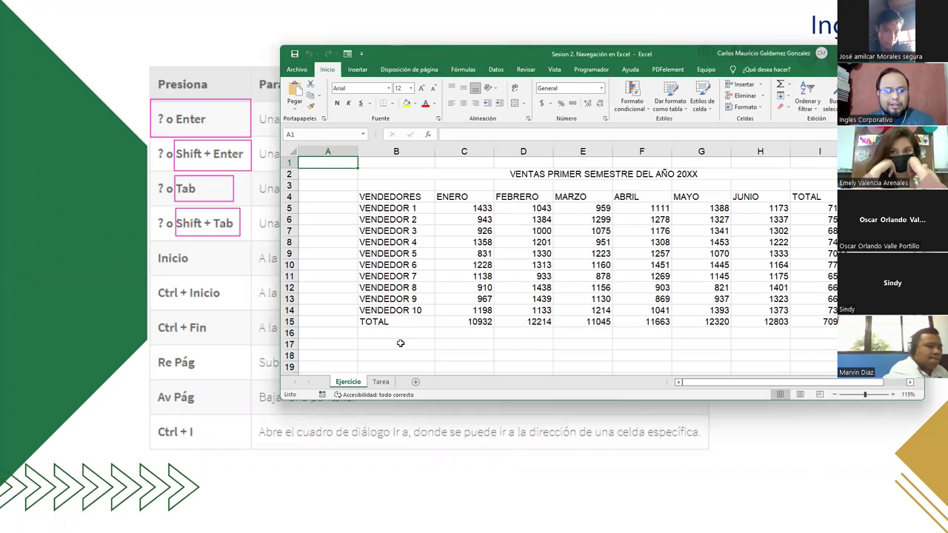
{"action": "key", "text": "ctrl+End"}
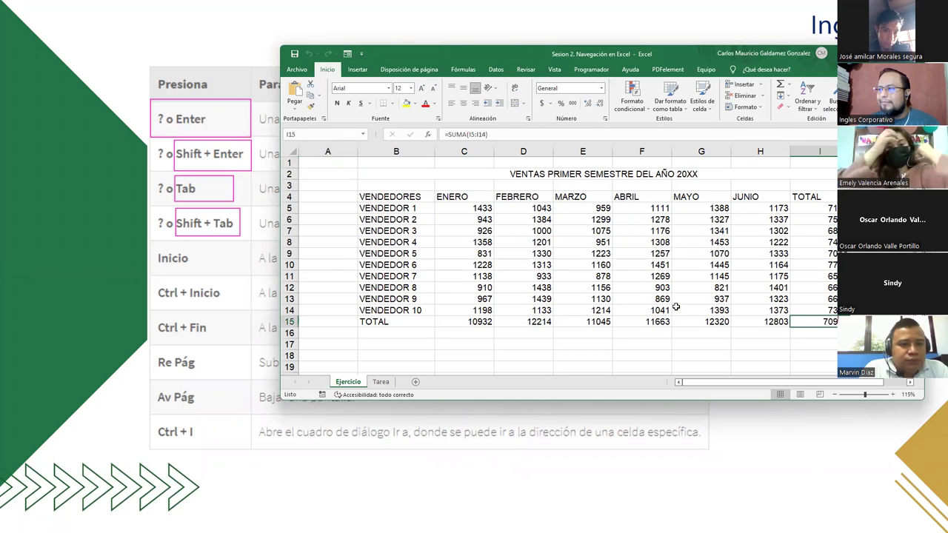
{"action": "left_click_drag", "start_coordinate": [378, 174], "coordinate": [822, 323]}
{"action": "left_click", "coordinate": [825, 323]}
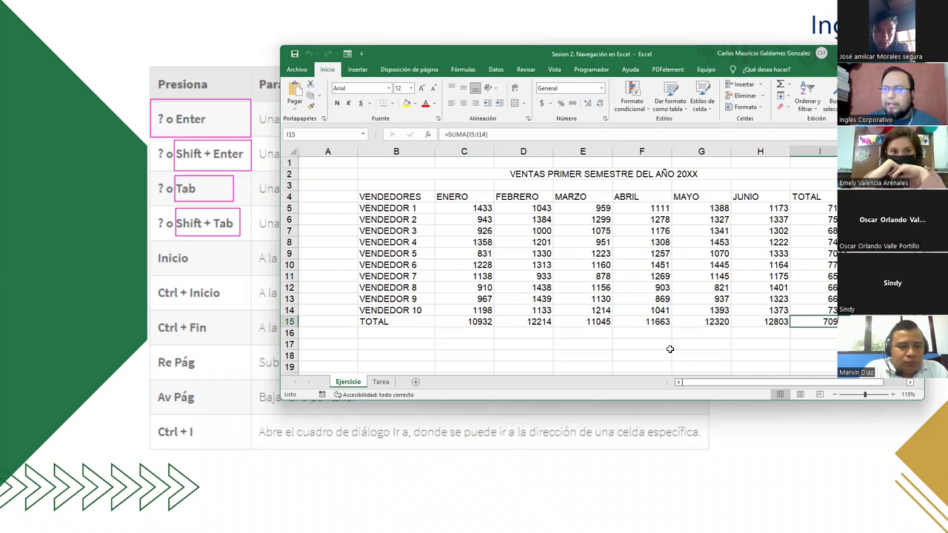
{"action": "key", "text": "ctrl+Home"}
{"action": "key", "text": "ctrl+End"}
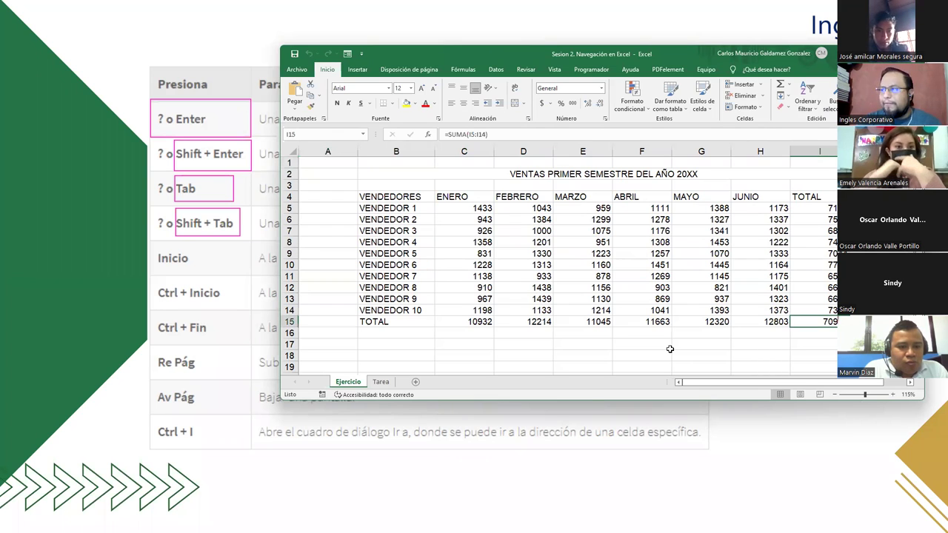
- Jump from an empty cell to the last cell with data, I15, and select the sales table B4:I15 before returning to I15
{"action": "left_click", "coordinate": [382, 346]}
{"action": "key", "text": "ctrl+End"}
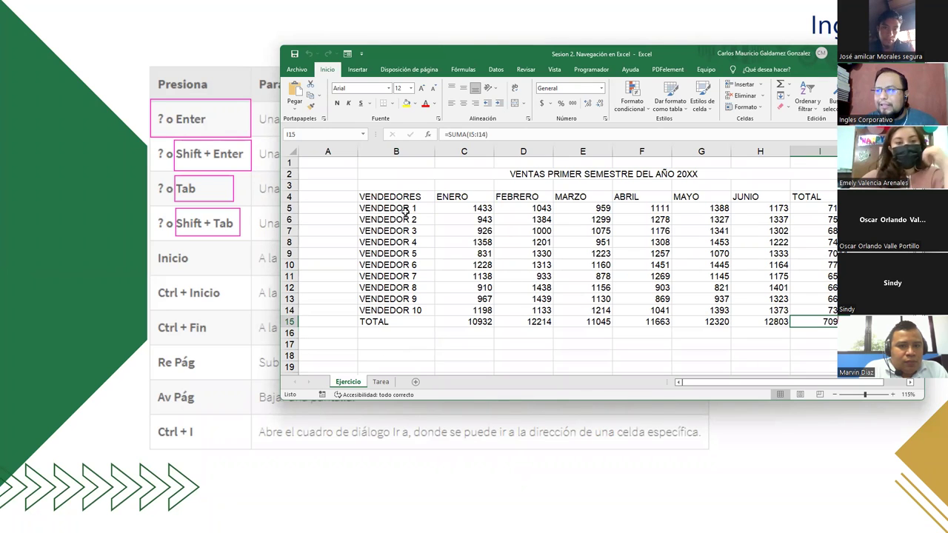
{"action": "left_click_drag", "start_coordinate": [409, 198], "coordinate": [822, 321]}
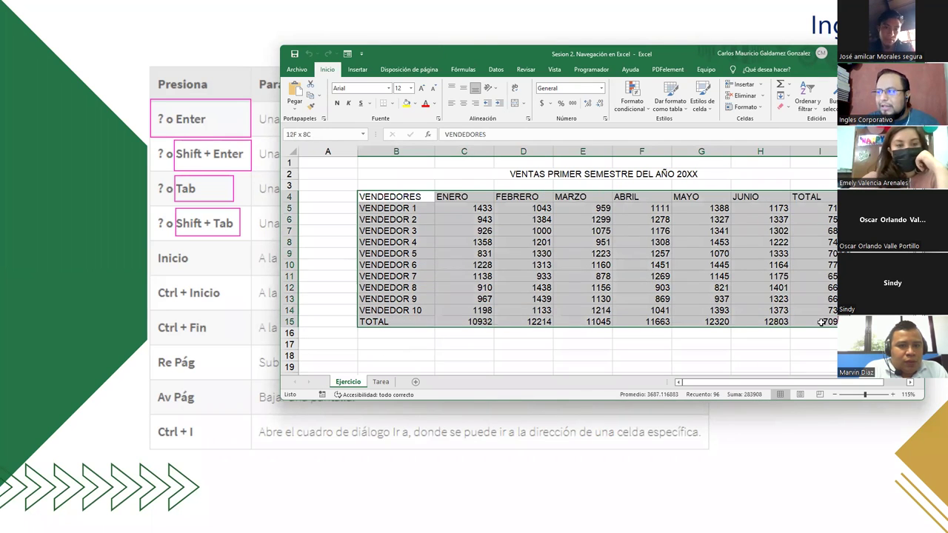
{"action": "left_click", "coordinate": [822, 321]}
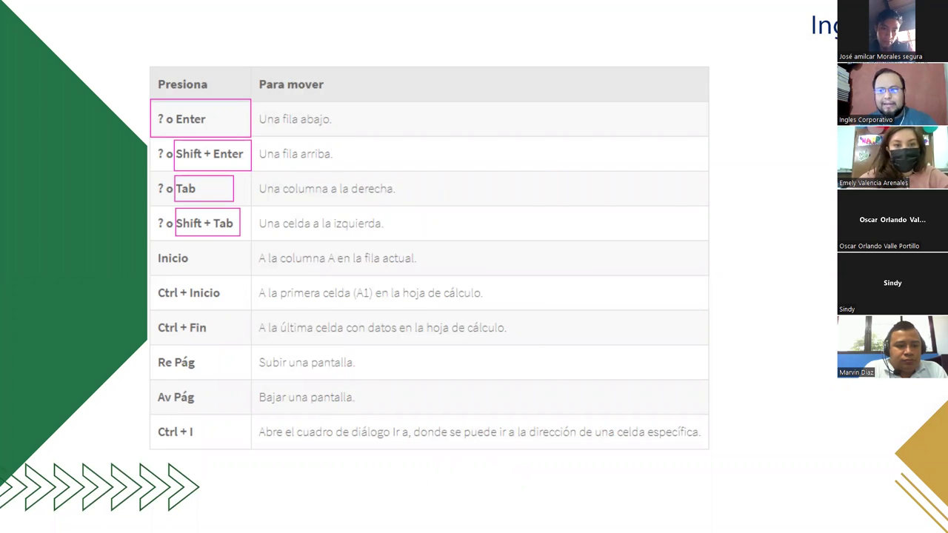
- Switch from the slide to Excel, open the empty cell A1 for editing, and leave it by selecting cell G12
{"action": "key", "text": "alt+Tab"}
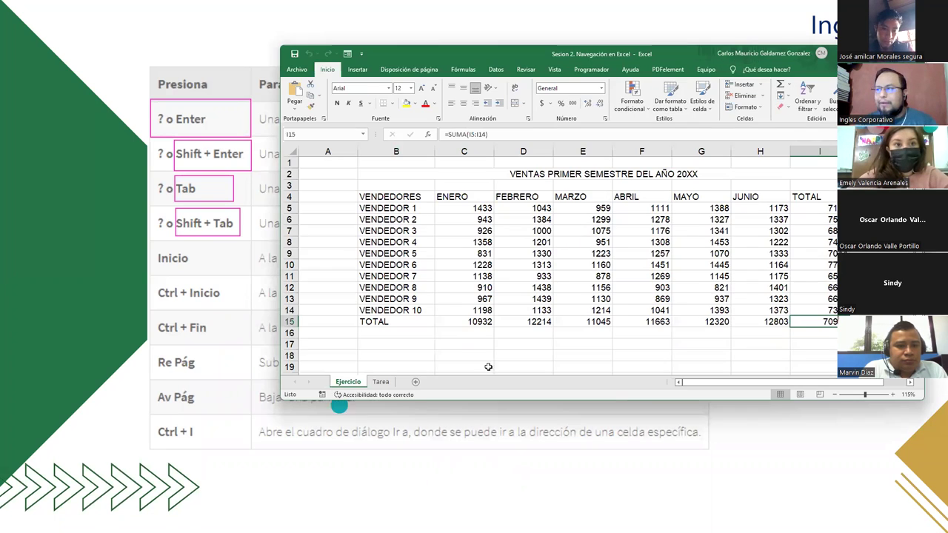
{"action": "left_click", "coordinate": [323, 163]}
{"action": "key", "text": "F2"}
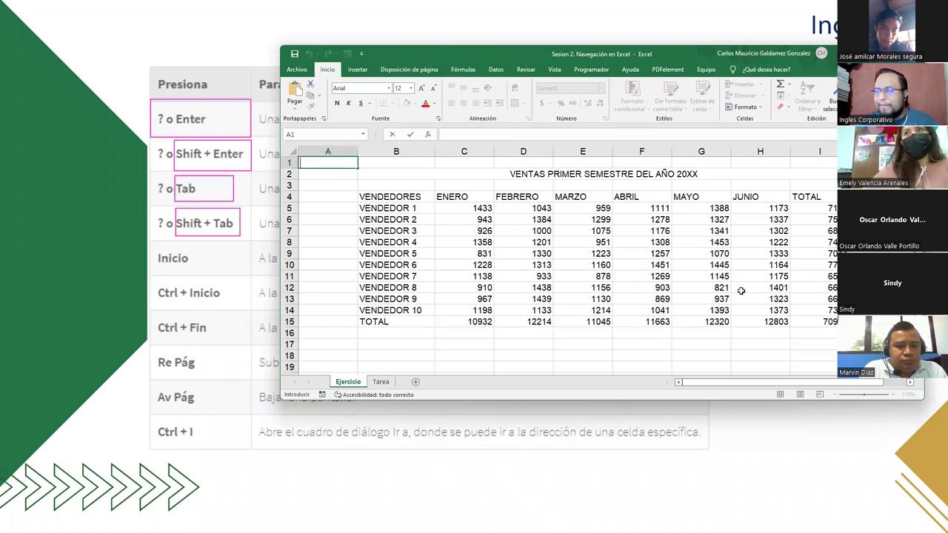
{"action": "left_click", "coordinate": [709, 286]}
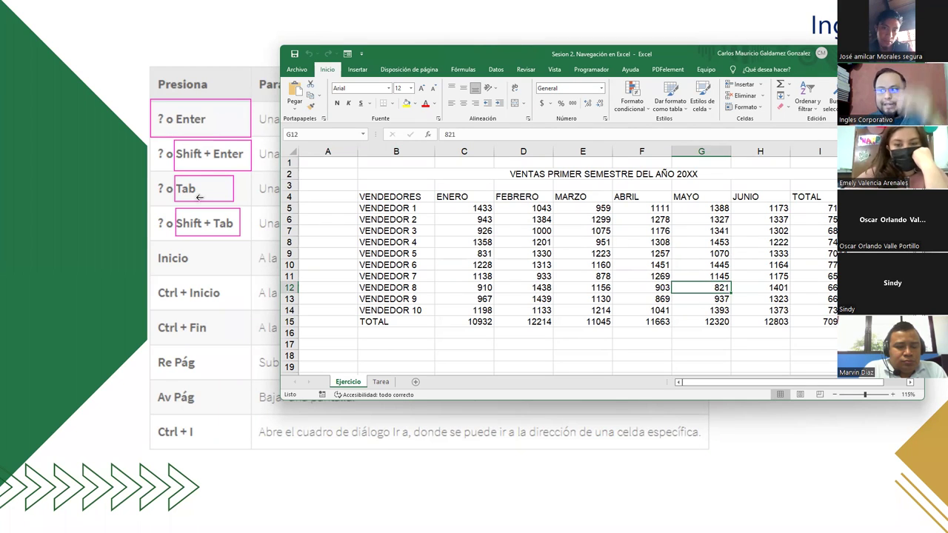
- Starting from cell A1, move down the sheet one screen at a time to cell A115
{"action": "left_click", "coordinate": [321, 162]}
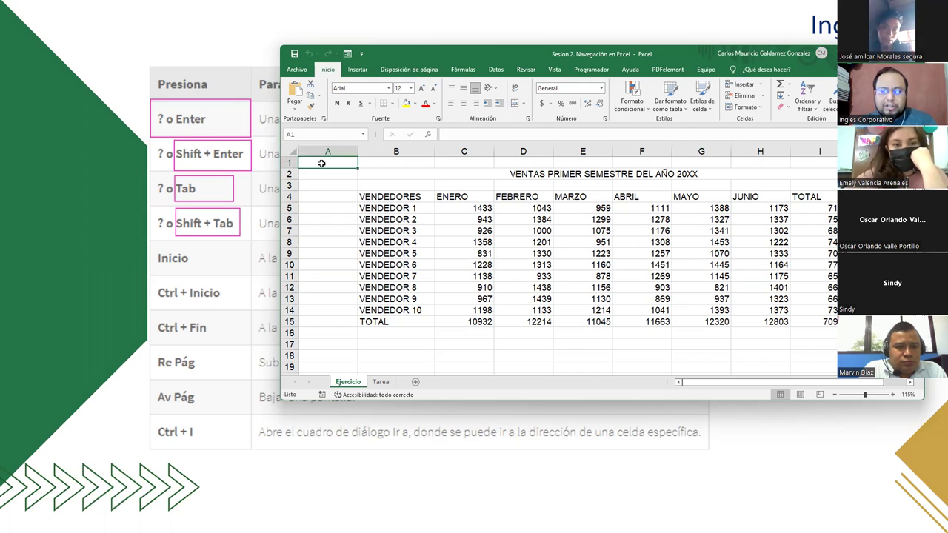
{"action": "key", "text": "Page_Down"}
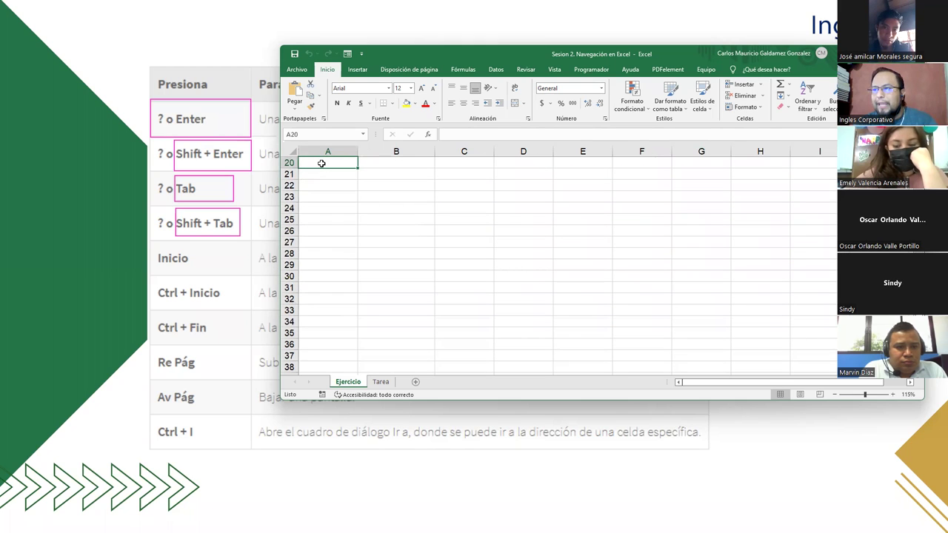
{"action": "key", "text": "Page_Down"}
{"action": "key", "text": "Page_Down"}
{"action": "key", "text": "Page_Down"}
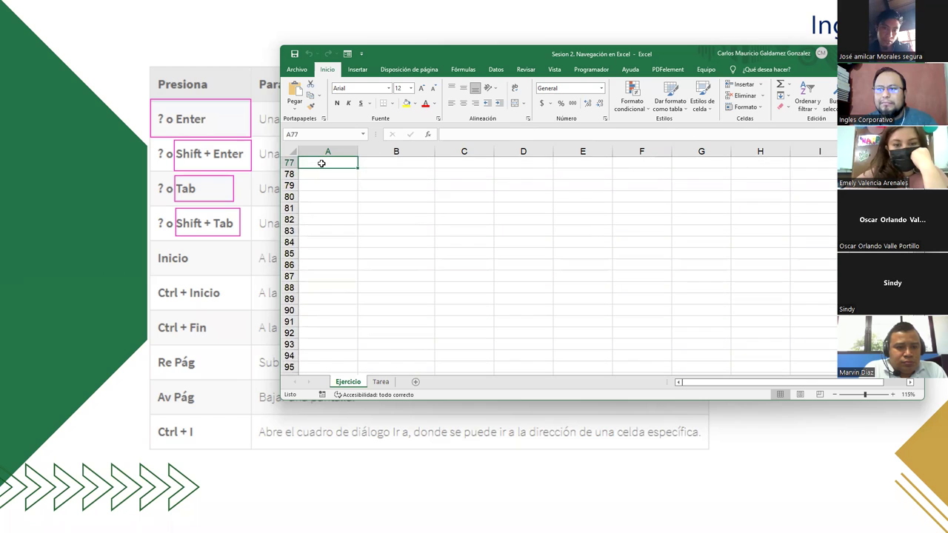
{"action": "key", "text": "Page_Down"}
{"action": "key", "text": "Page_Down"}
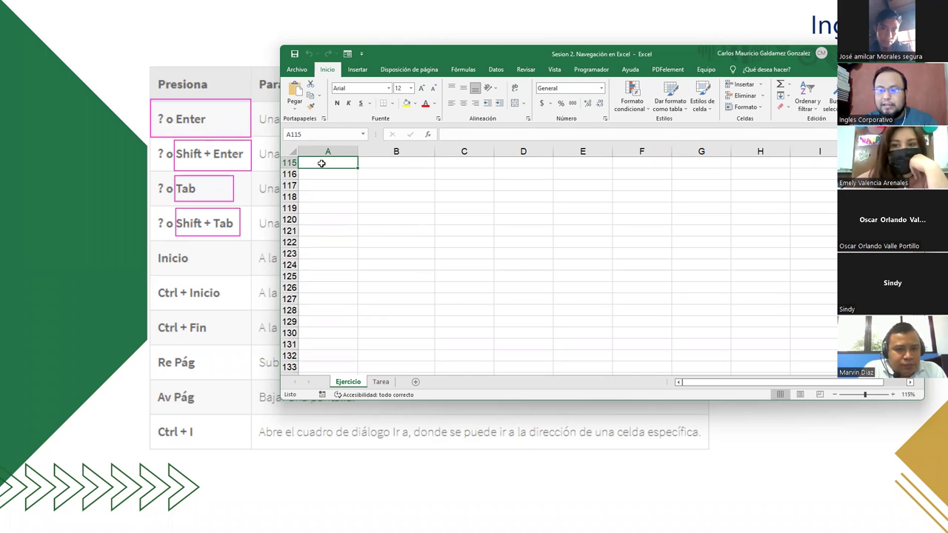
- Move back up the sheet one screen at a time from cell A115 to cell A1
{"action": "key", "text": "Page_Up"}
{"action": "key", "text": "Page_Up"}
{"action": "key", "text": "Page_Up"}
{"action": "key", "text": "Page_Up"}
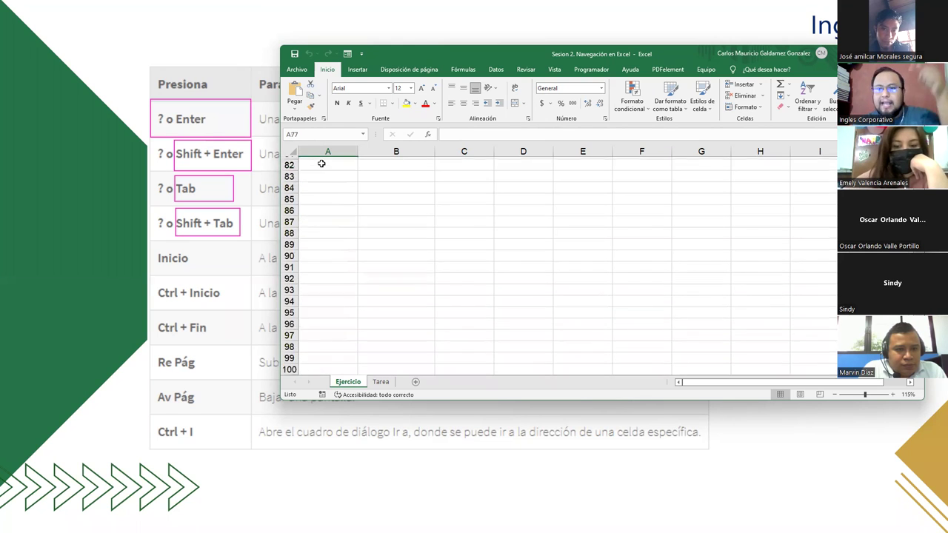
{"action": "key", "text": "Page_Up"}
{"action": "key", "text": "Page_Up"}
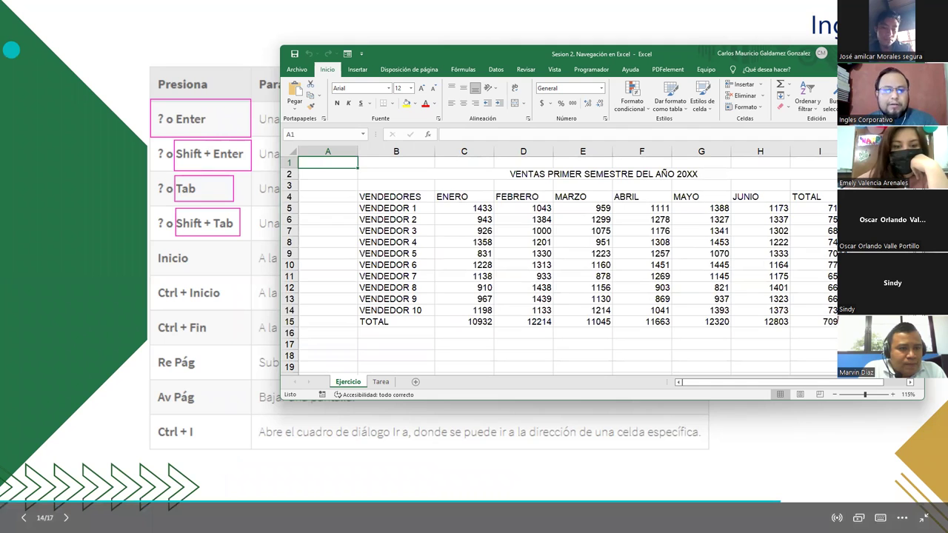
- Consult the earlier slide illustrating the Ir a dialog, go back to the shortcut table slide, and return to Excel
{"action": "left_click", "coordinate": [171, 423]}
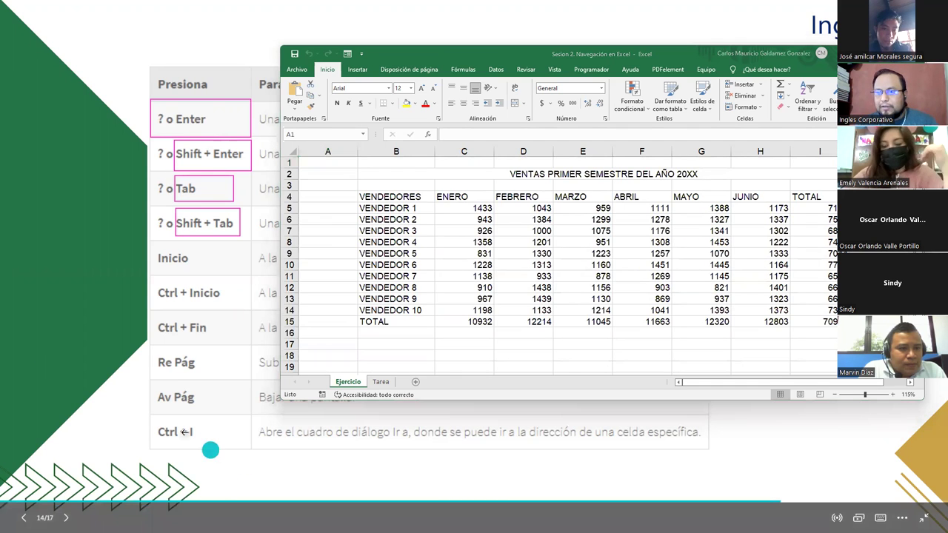
{"action": "key", "text": "Left"}
{"action": "key", "text": "Left"}
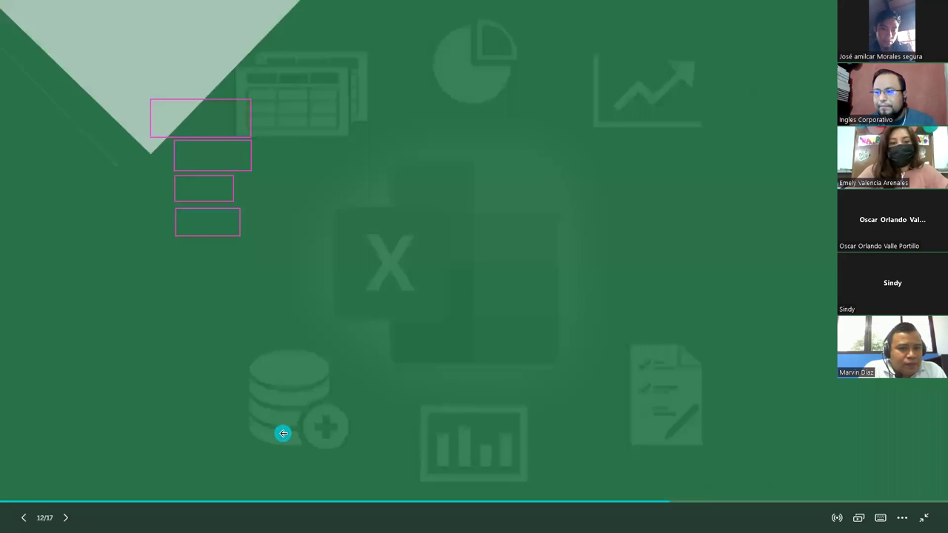
{"action": "key", "text": "Left"}
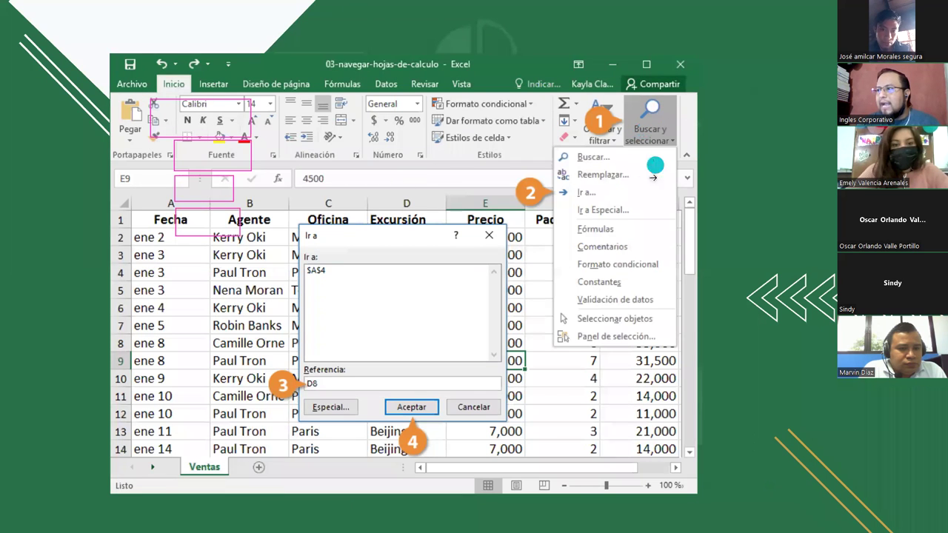
{"action": "key", "text": "Right"}
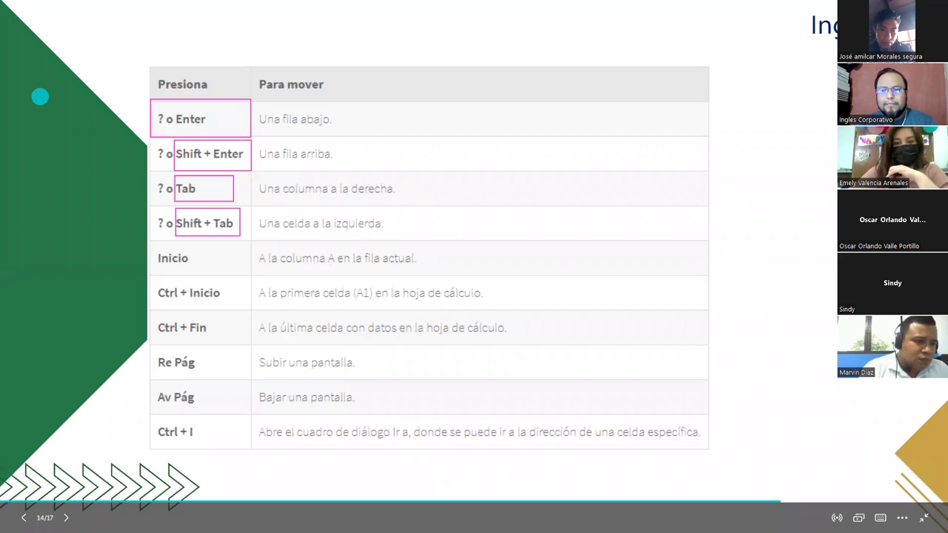
{"action": "key", "text": "alt+Tab"}
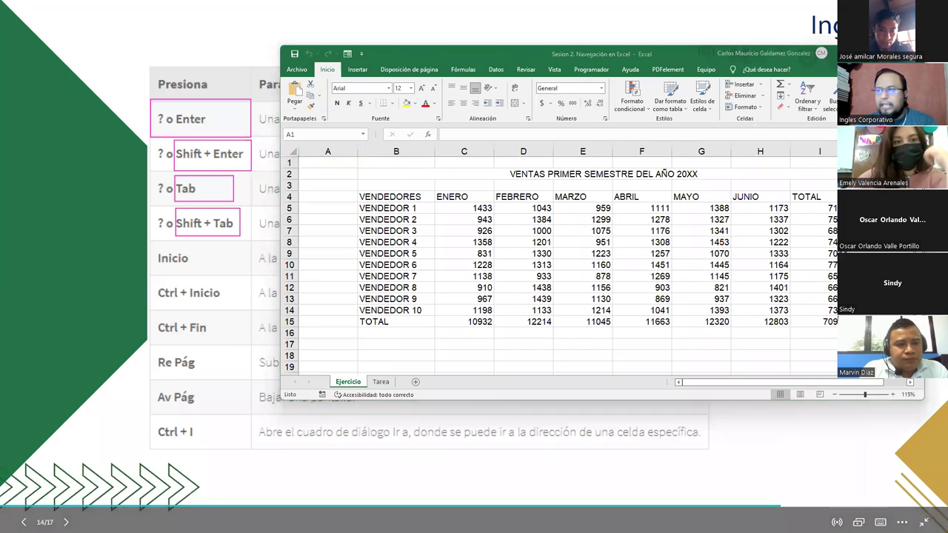
- From cell D10, use the Ir a dialog to go to cell F11, moving the dialog over the worksheet first
{"action": "left_click", "coordinate": [542, 264]}
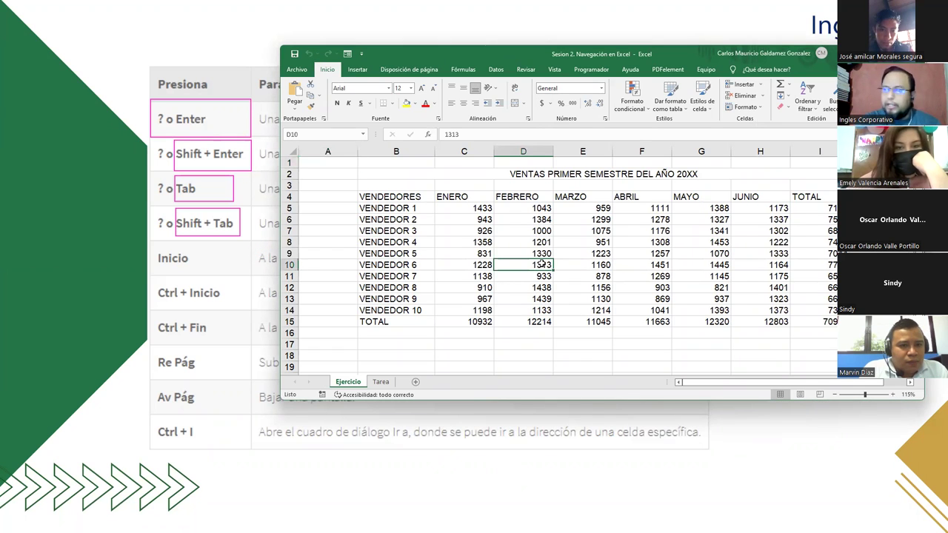
{"action": "key", "text": "ctrl+i"}
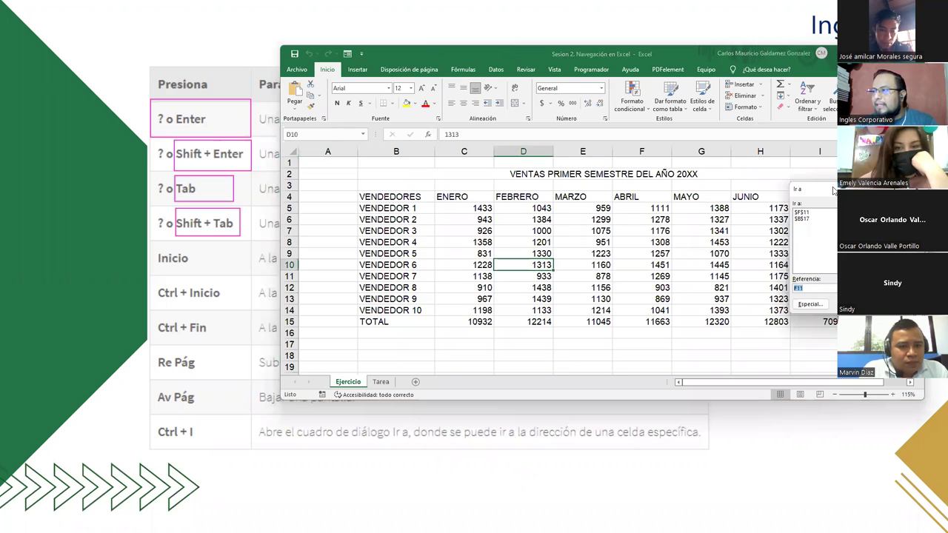
{"action": "left_click_drag", "start_coordinate": [833, 191], "coordinate": [642, 165]}
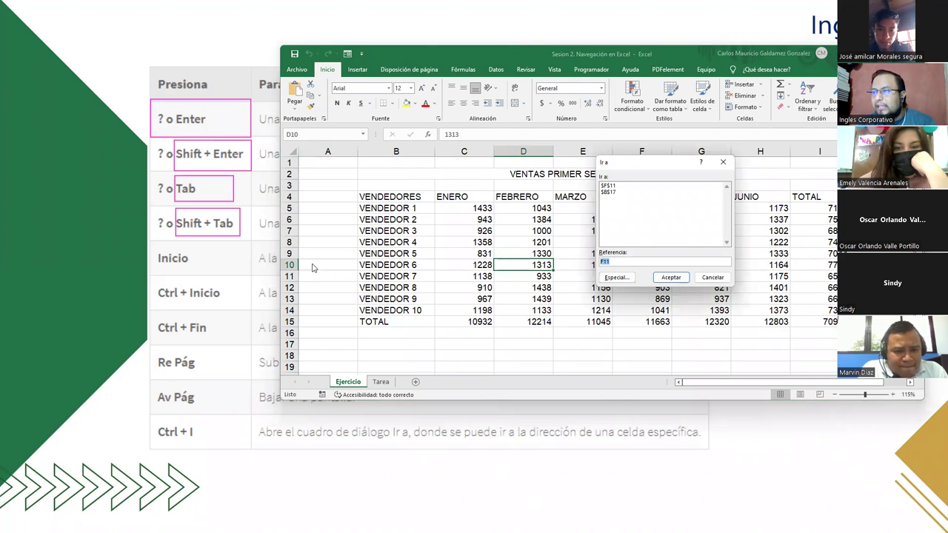
{"action": "left_click", "coordinate": [680, 279]}
{"action": "left_click", "coordinate": [678, 277]}
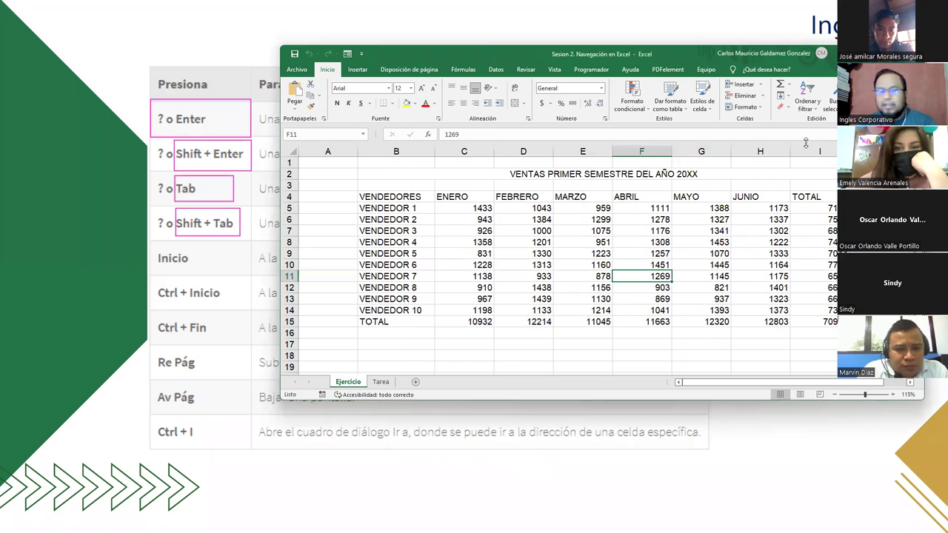
- Use the Ir a dialog again to go to cell J19
{"action": "key", "text": "ctrl+i"}
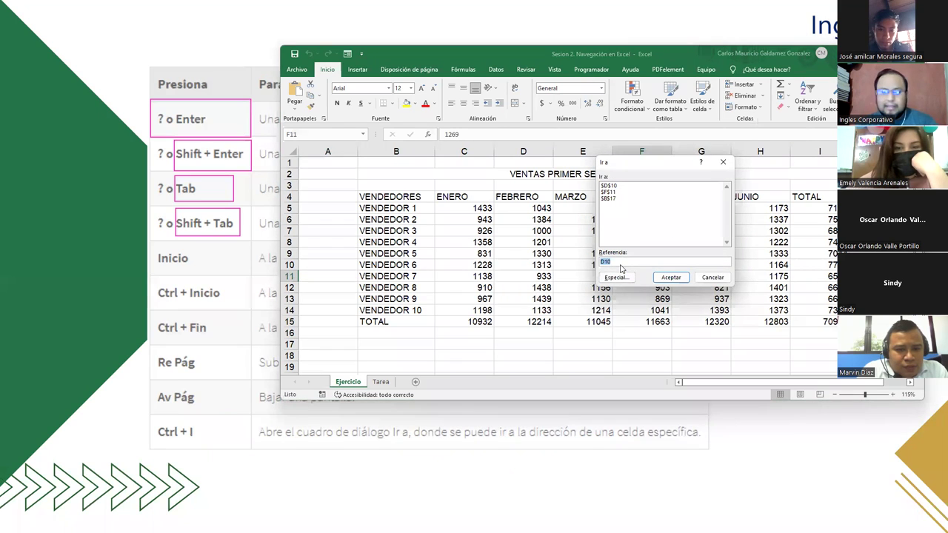
{"action": "type", "text": "j19"}
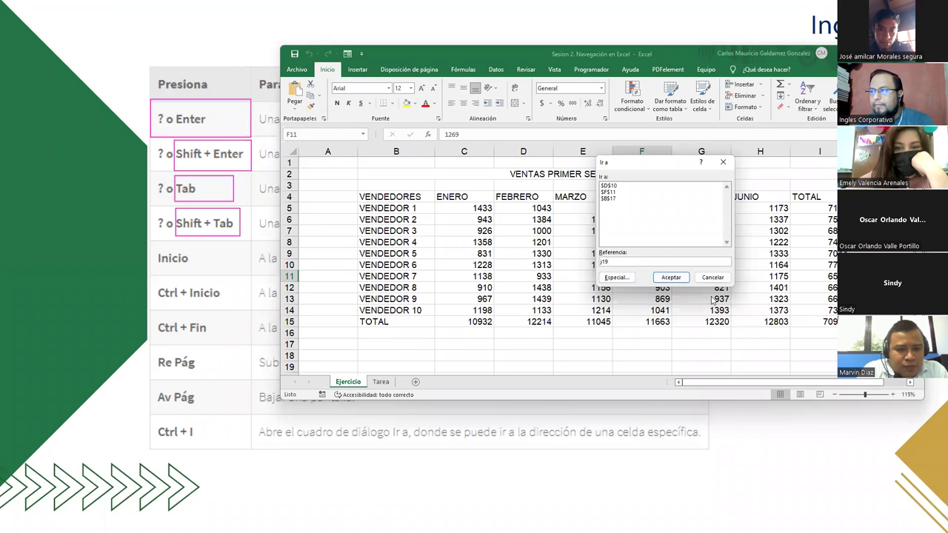
{"action": "left_click", "coordinate": [670, 277]}
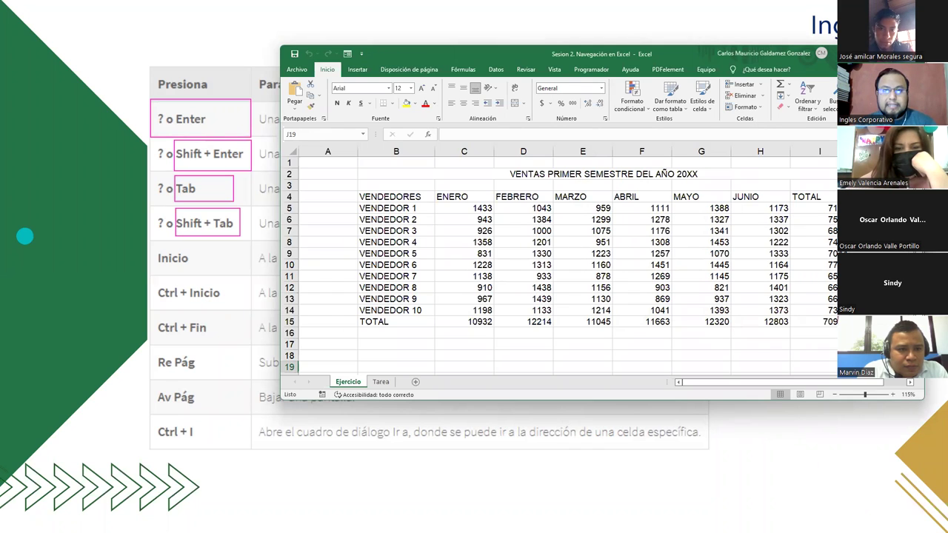
- Erase the outlines drawn on the slide's shortcut table and bring the slide in front of Excel
{"action": "key", "text": "e"}
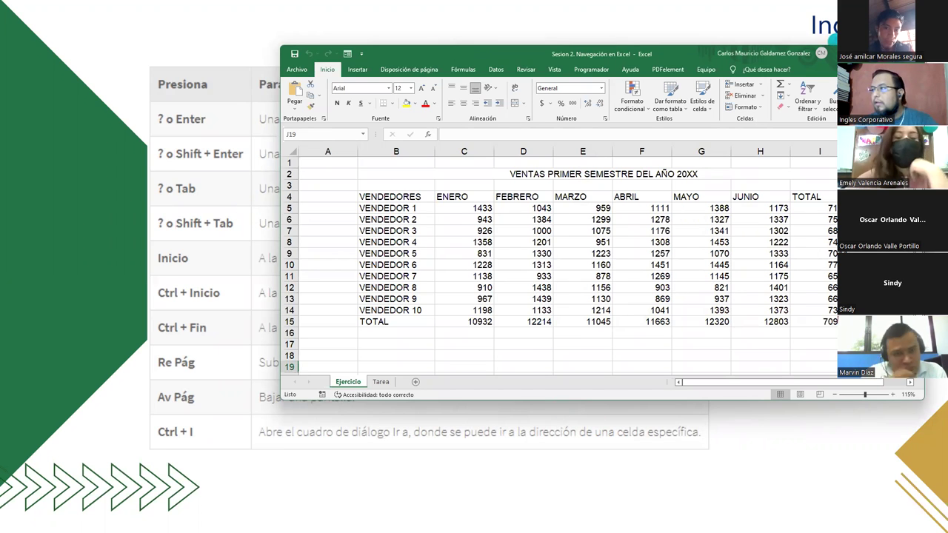
{"action": "left_click", "coordinate": [444, 25]}
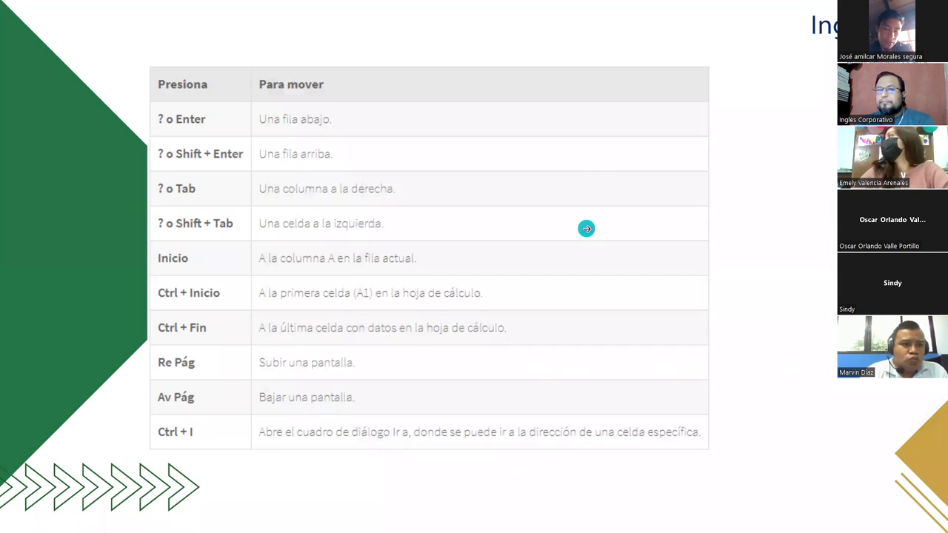
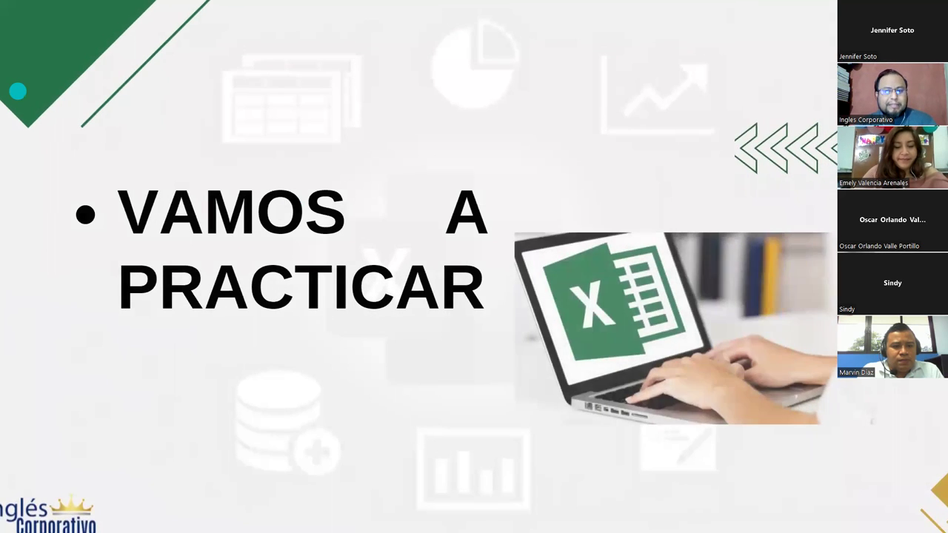
- Switch from the practice slide to Excel, maximize its window and zoom the worksheet to 145%
{"action": "key", "text": "alt+Tab"}
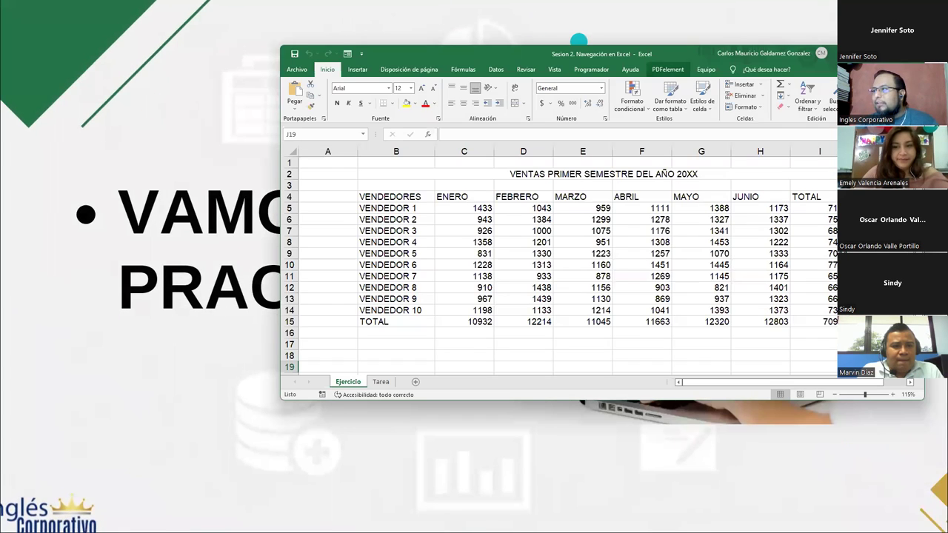
{"action": "double_click", "coordinate": [579, 42]}
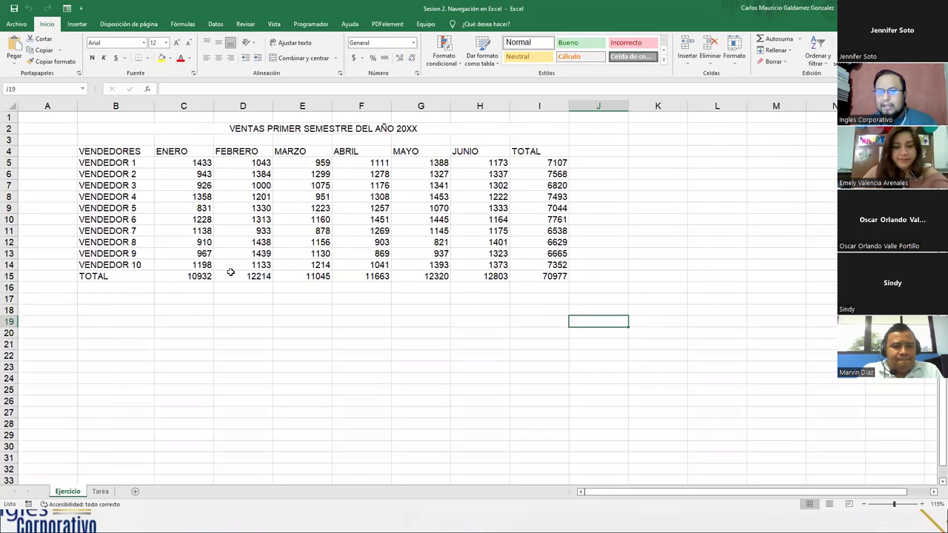
{"action": "scroll", "coordinate": [259, 321], "scroll_direction": "up", "scroll_amount": 2, "text": "ctrl"}
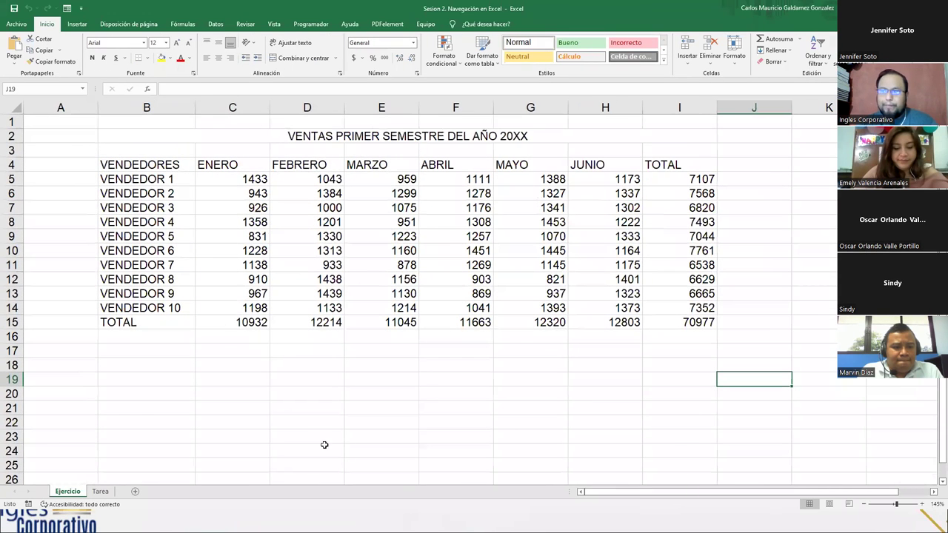
- Clear the totals in row 15 (C15:I15) and in the TOTAL column (I5:I14), keeping the labels
{"action": "left_click_drag", "start_coordinate": [245, 327], "coordinate": [655, 326]}
{"action": "key", "text": "Delete"}
{"action": "left_click_drag", "start_coordinate": [696, 182], "coordinate": [696, 308]}
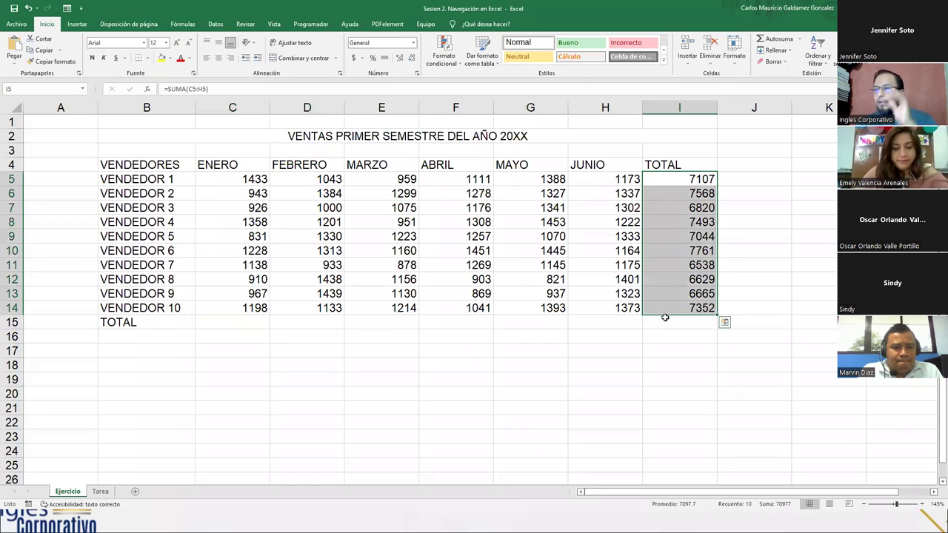
{"action": "key", "text": "Delete"}
{"action": "left_click", "coordinate": [320, 349]}
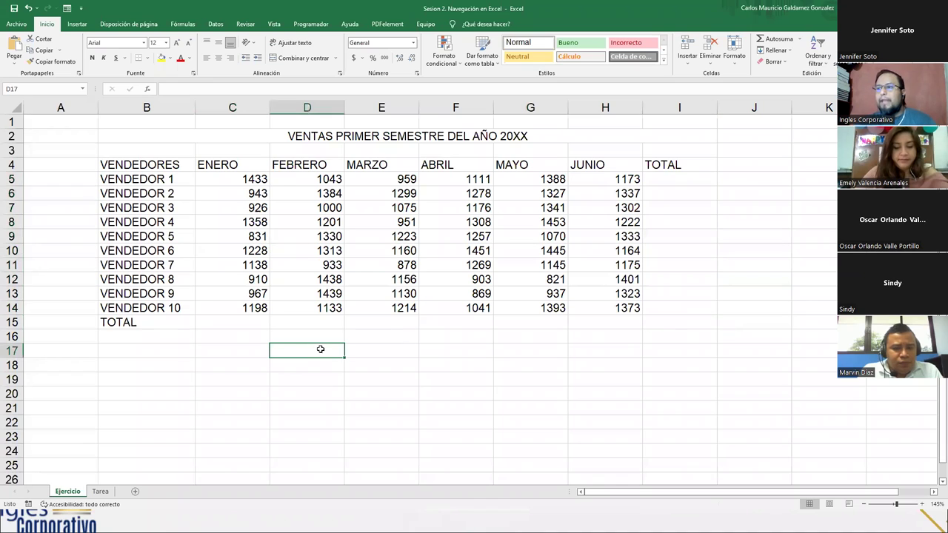
- Change the year in the merged title cell B2 so it reads VENTAS PRIMER SEMESTRE DEL AÑO 2022
{"action": "left_click", "coordinate": [133, 139]}
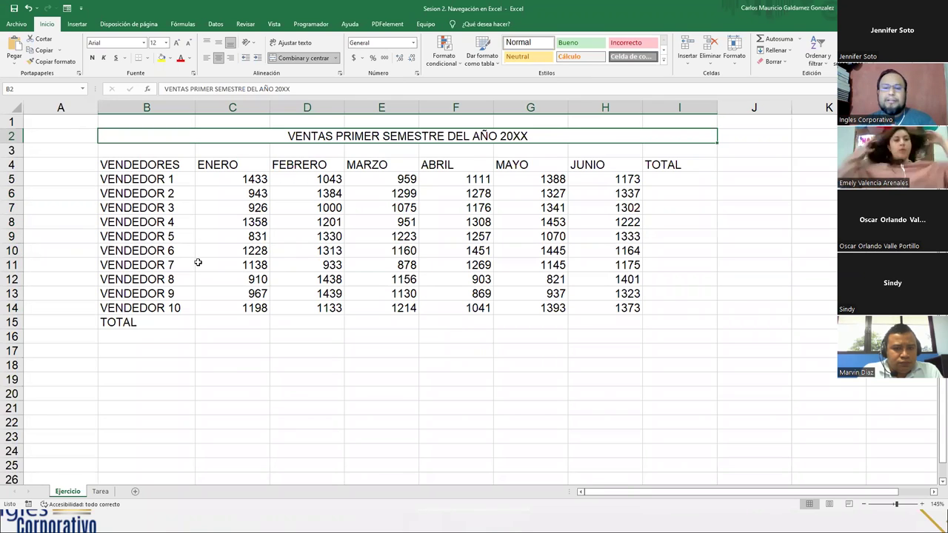
{"action": "left_click", "coordinate": [312, 89]}
{"action": "key", "text": "BackSpace"}
{"action": "key", "text": "BackSpace"}
{"action": "type", "text": "22"}
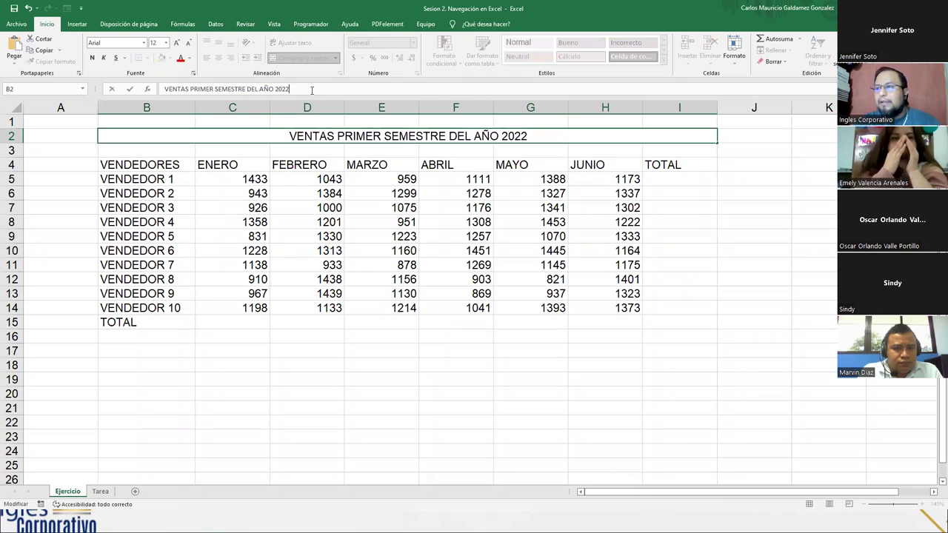
{"action": "key", "text": "Return"}
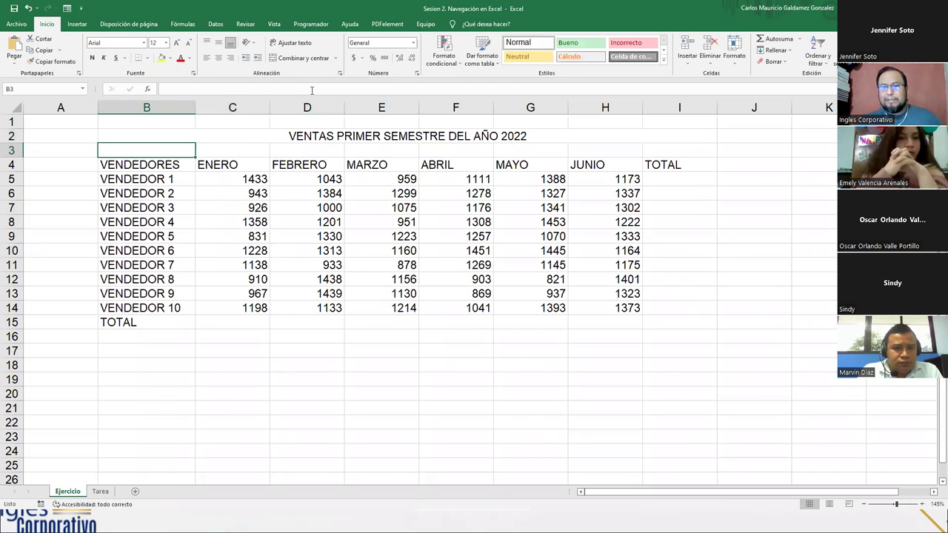
- Select the sales and totals range C5:I15, check the title in B2 and zoom the worksheet to 175%
{"action": "left_click_drag", "start_coordinate": [234, 177], "coordinate": [677, 319]}
{"action": "left_click", "coordinate": [676, 319]}
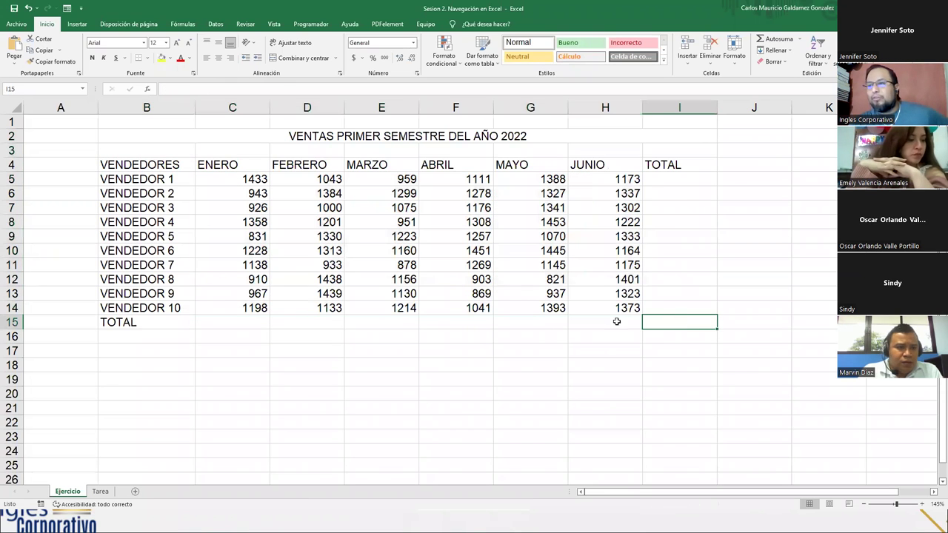
{"action": "left_click", "coordinate": [146, 137]}
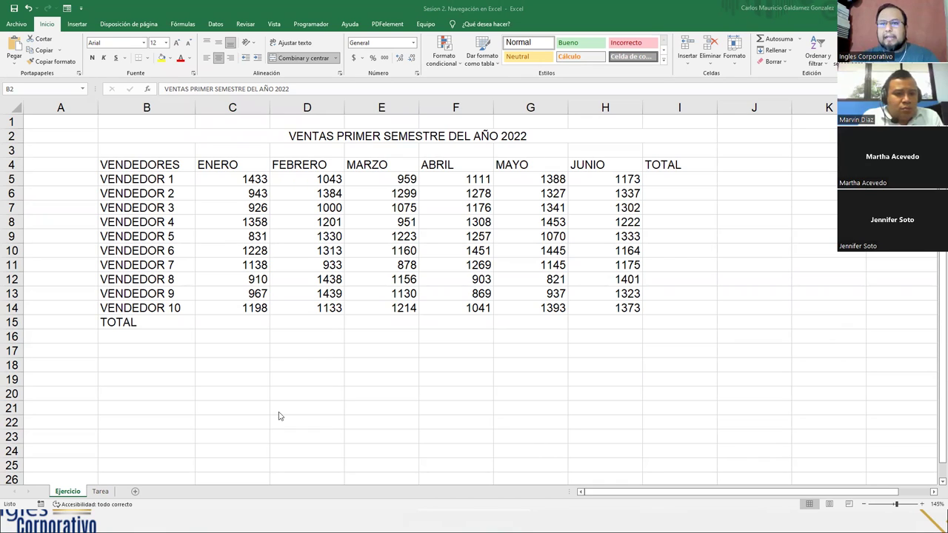
{"action": "left_click", "coordinate": [227, 323]}
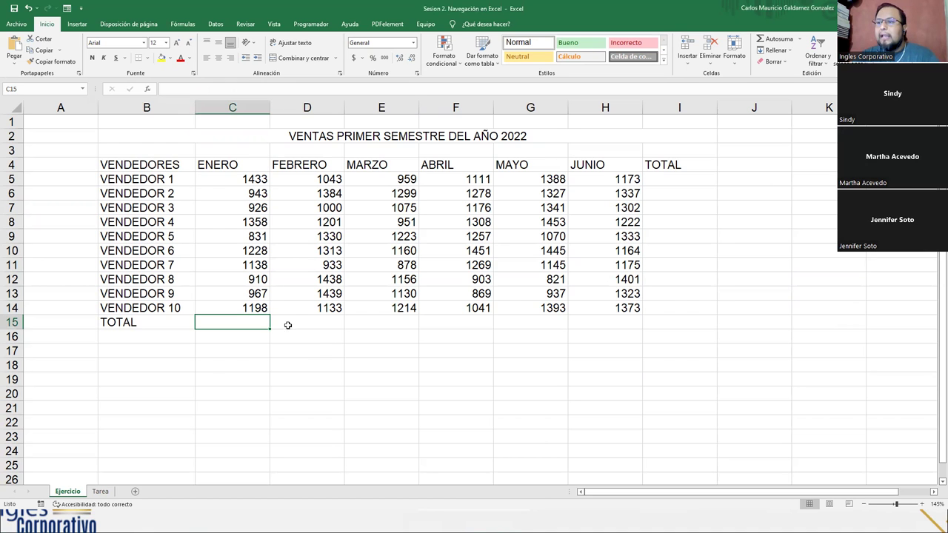
{"action": "scroll", "coordinate": [323, 334], "scroll_direction": "up", "scroll_amount": 2}
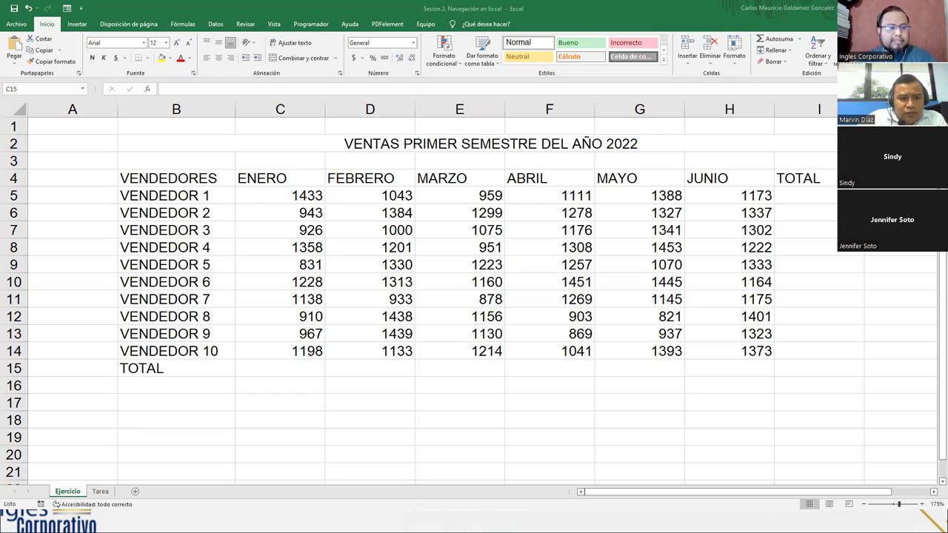
- Move the active cell along row 6 one column at a time, from VENDEDOR 2 in B6 to H6
{"action": "left_click", "coordinate": [196, 214]}
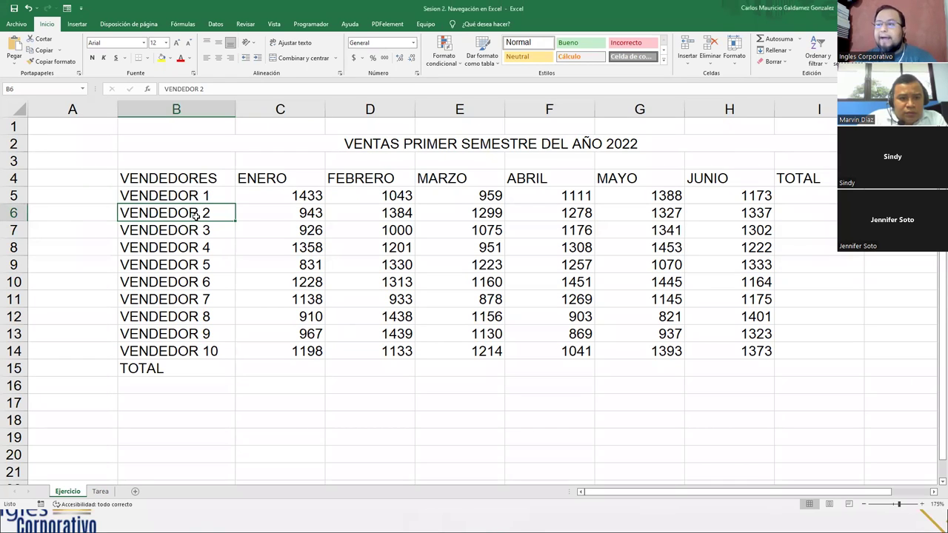
{"action": "key", "text": "Right"}
{"action": "key", "text": "Right"}
{"action": "key", "text": "Right"}
{"action": "key", "text": "Right"}
{"action": "key", "text": "Right"}
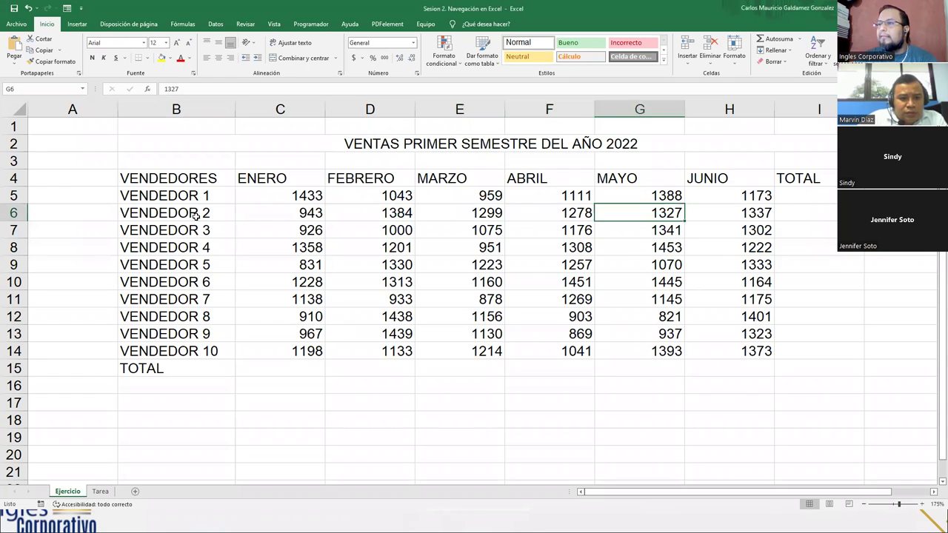
{"action": "key", "text": "Right"}
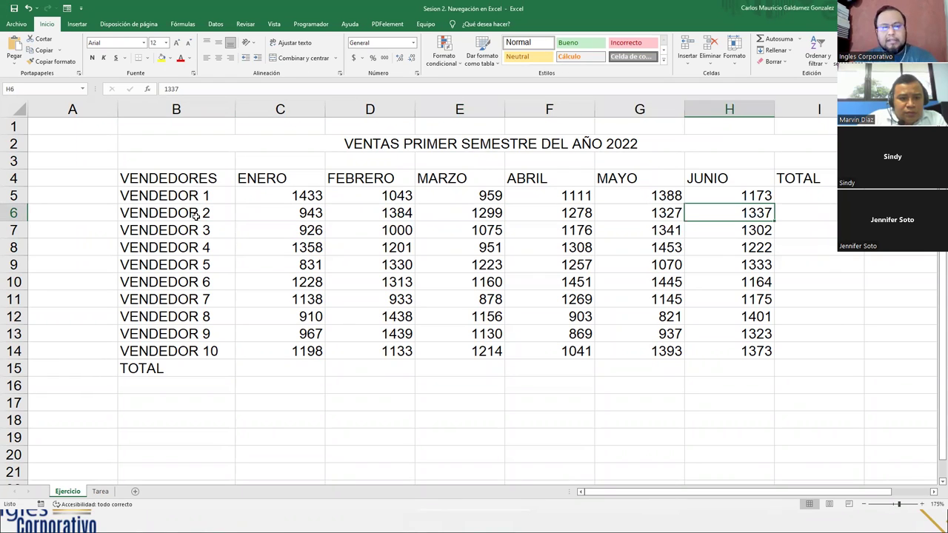
- Move the active cell back along row 6 one column at a time to A6
{"action": "key", "text": "Left"}
{"action": "key", "text": "Left"}
{"action": "key", "text": "Left"}
{"action": "key", "text": "Left"}
{"action": "key", "text": "Left"}
{"action": "key", "text": "Left"}
{"action": "key", "text": "Left"}
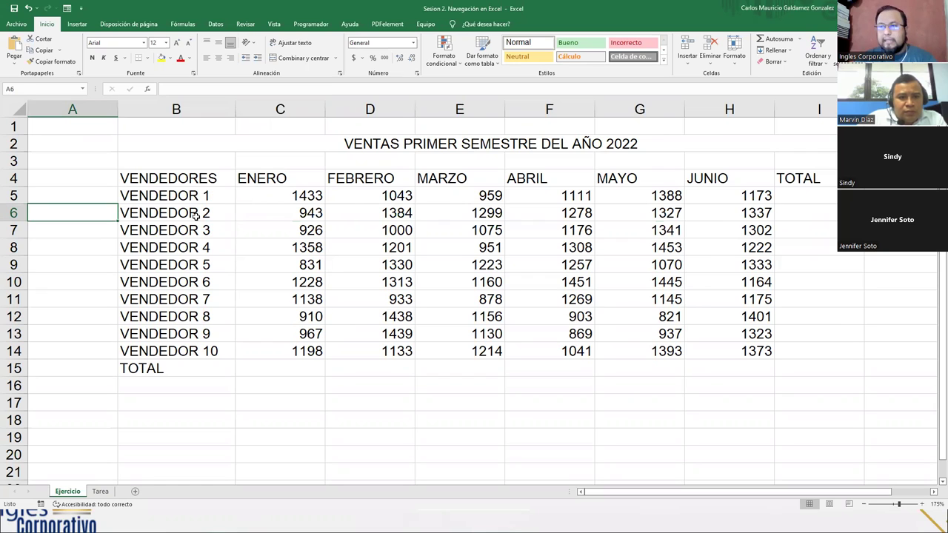
- Move the active cell to the ENERO column and down it one row at a time to C13
{"action": "key", "text": "Right"}
{"action": "key", "text": "Right"}
{"action": "key", "text": "Down"}
{"action": "key", "text": "Down"}
{"action": "key", "text": "Down"}
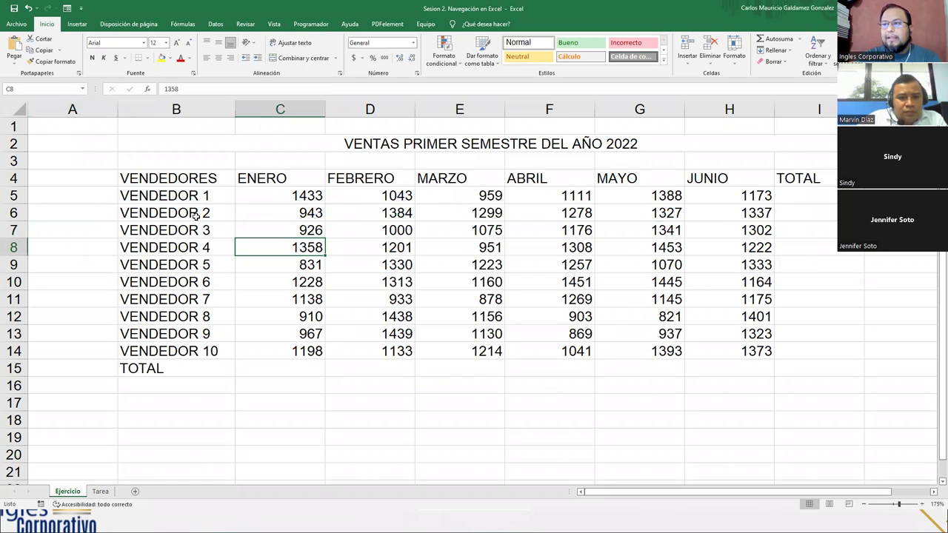
{"action": "key", "text": "Down"}
{"action": "key", "text": "Down"}
{"action": "key", "text": "Down"}
{"action": "key", "text": "Down"}
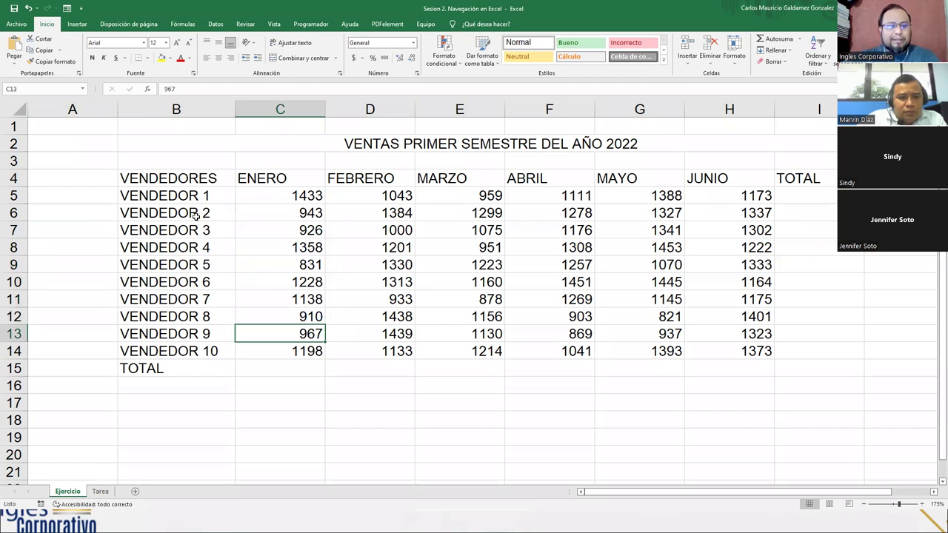
- Move the active cell back up the ENERO column one row at a time to C5
{"action": "key", "text": "Up"}
{"action": "key", "text": "Up"}
{"action": "key", "text": "Up"}
{"action": "key", "text": "Up"}
{"action": "key", "text": "Up"}
{"action": "key", "text": "Up"}
{"action": "key", "text": "Up"}
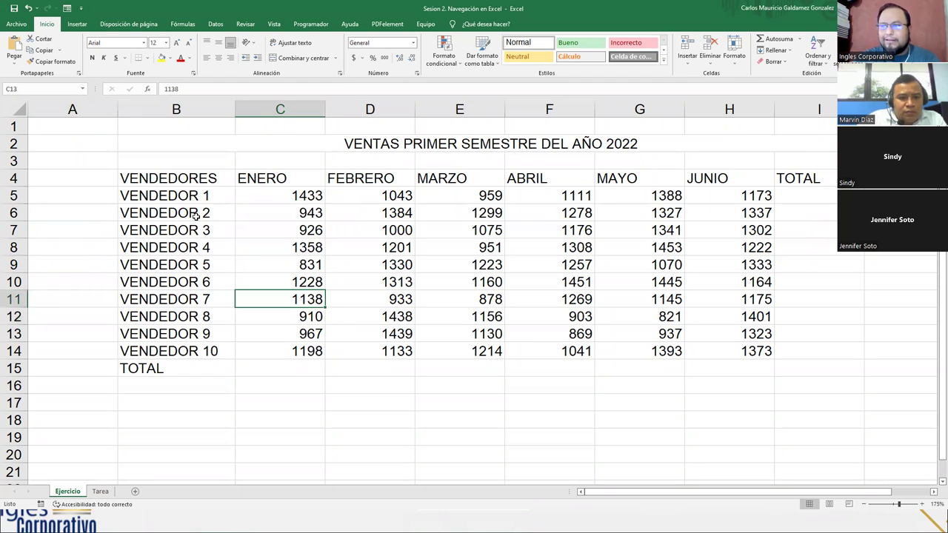
{"action": "key", "text": "Up"}
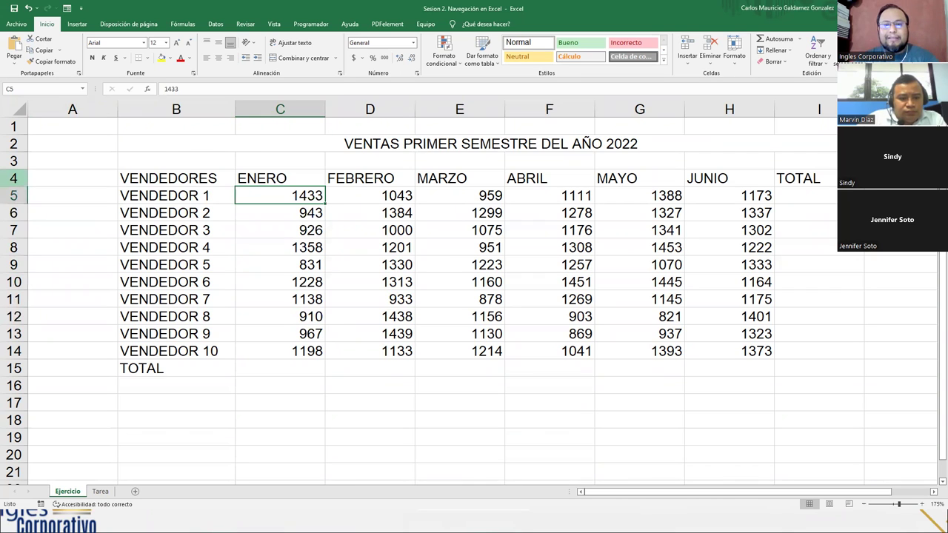
- Select the title-to-TOTAL cells of column B, and open the TOTAL label in B15 for editing
{"action": "left_click", "coordinate": [284, 223]}
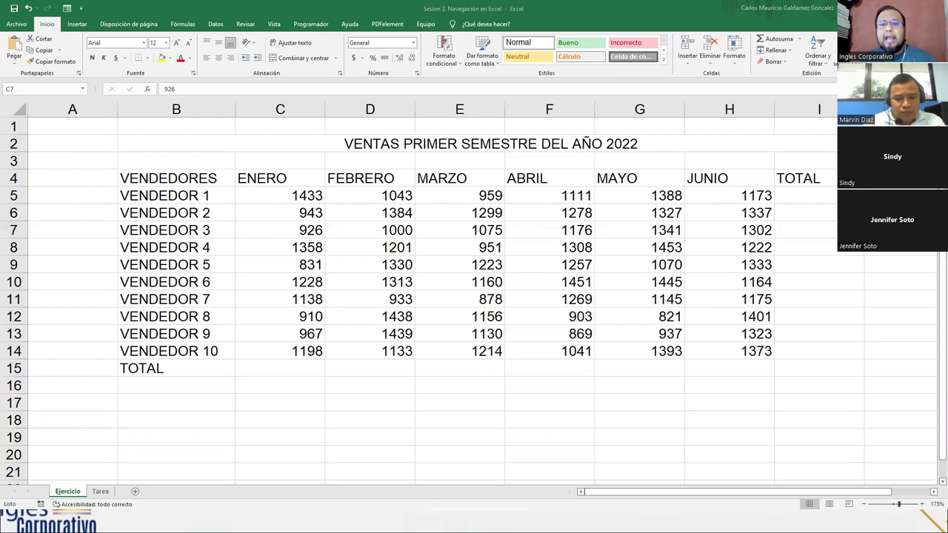
{"action": "left_click", "coordinate": [270, 222]}
{"action": "left_click", "coordinate": [194, 192]}
{"action": "left_click_drag", "start_coordinate": [185, 136], "coordinate": [177, 364]}
{"action": "left_click", "coordinate": [179, 364]}
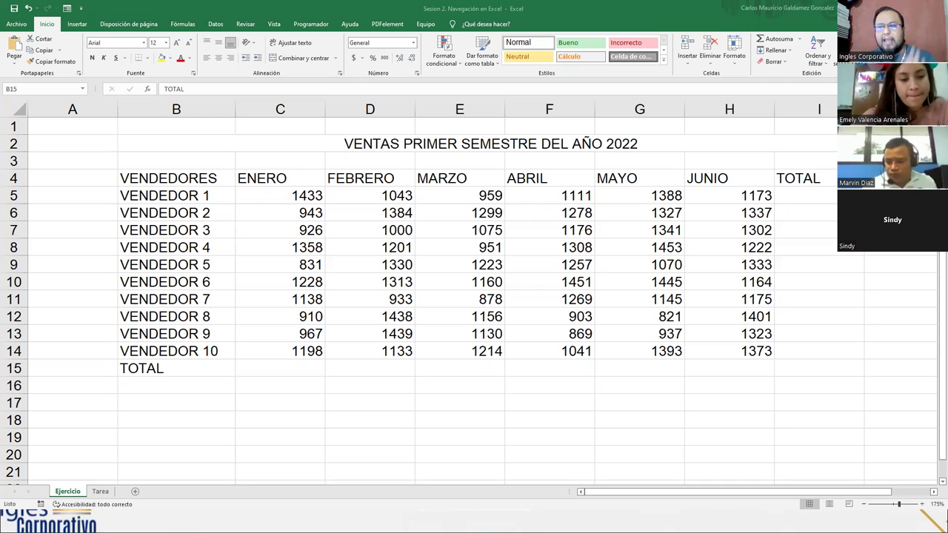
{"action": "key", "text": "F2"}
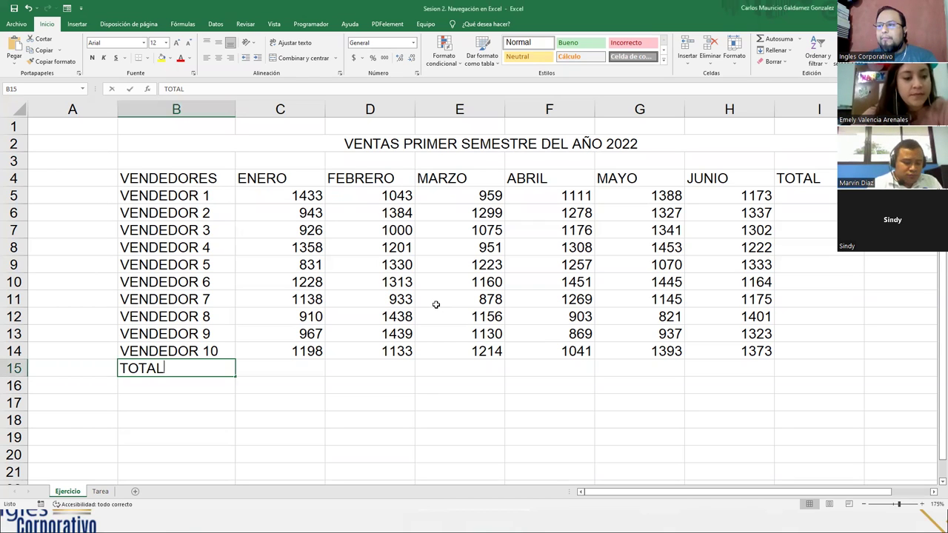
{"action": "left_click", "coordinate": [281, 246]}
- Select the whole table B4:I15 and go through its header cells one by one from VENDEDORES to TOTAL
{"action": "left_click_drag", "start_coordinate": [173, 178], "coordinate": [780, 363]}
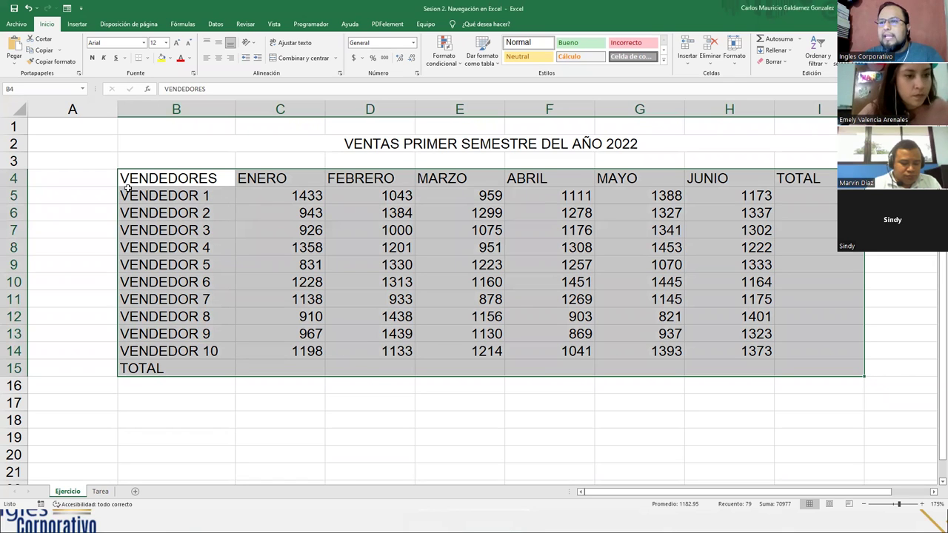
{"action": "left_click", "coordinate": [159, 175]}
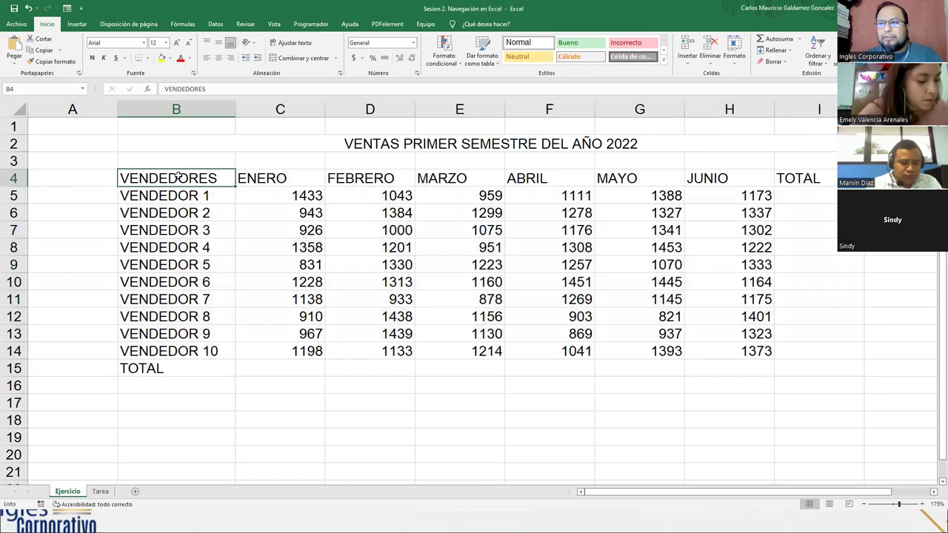
{"action": "left_click", "coordinate": [270, 177]}
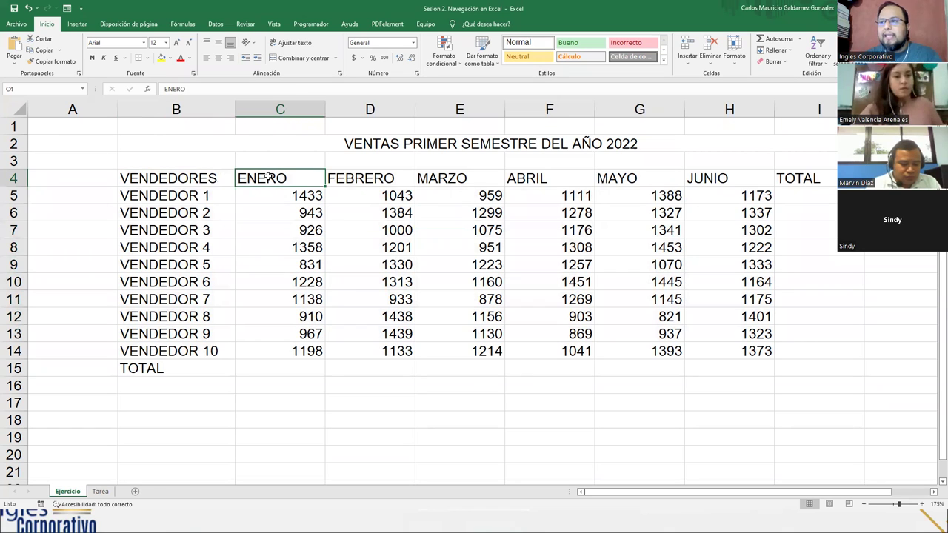
{"action": "left_click", "coordinate": [378, 179]}
{"action": "left_click", "coordinate": [448, 179]}
{"action": "left_click", "coordinate": [544, 178]}
{"action": "left_click", "coordinate": [626, 179]}
{"action": "left_click", "coordinate": [693, 178]}
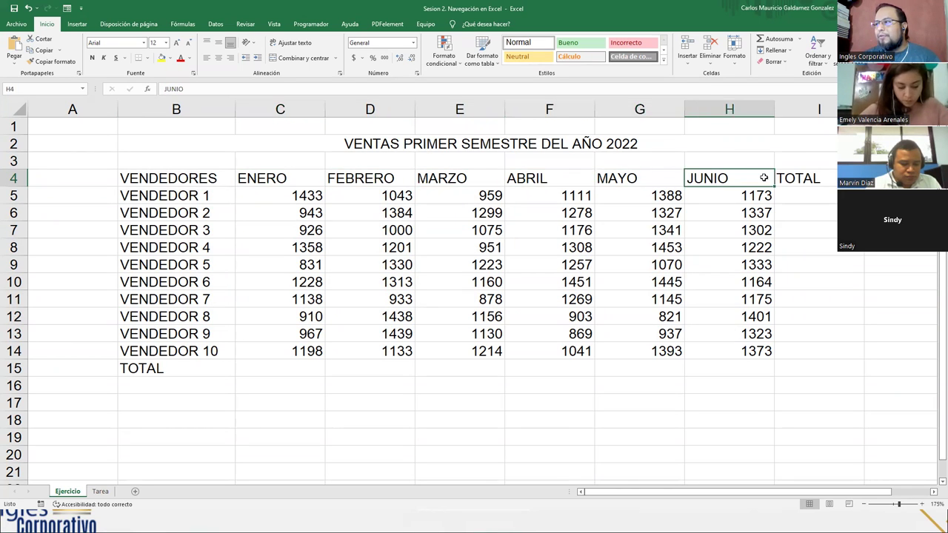
{"action": "left_click", "coordinate": [808, 180]}
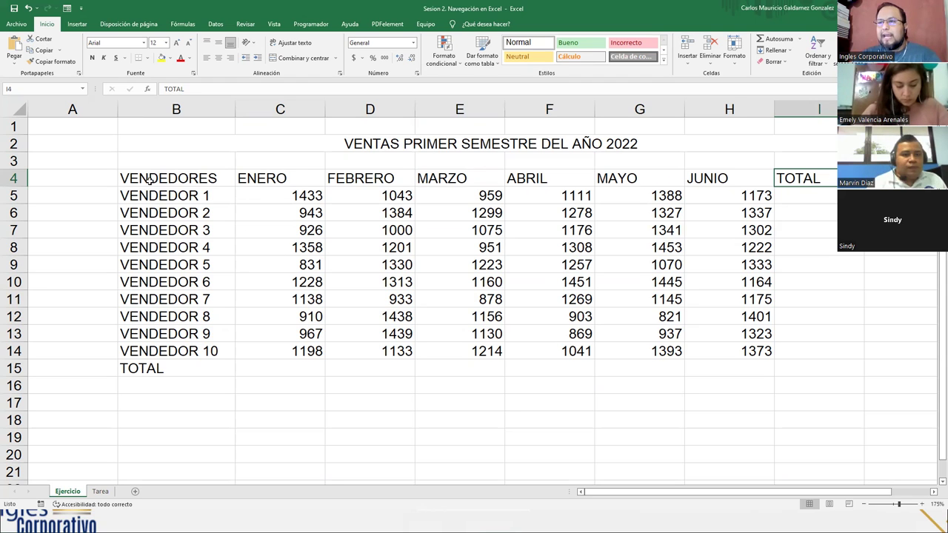
- Select in turn the seller names B5:B14, the TOTAL label in B15 and the sales figures C5:H14
{"action": "left_click_drag", "start_coordinate": [173, 194], "coordinate": [175, 349]}
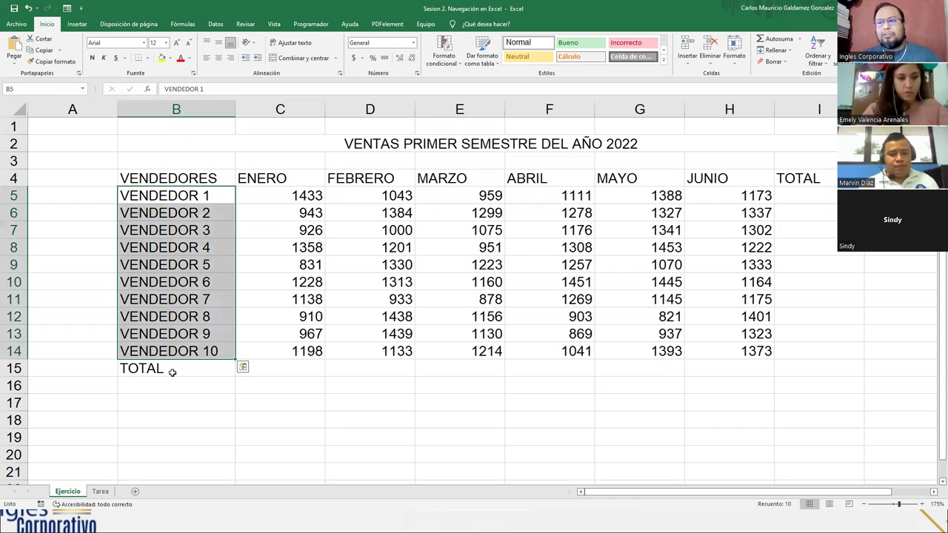
{"action": "left_click", "coordinate": [173, 370]}
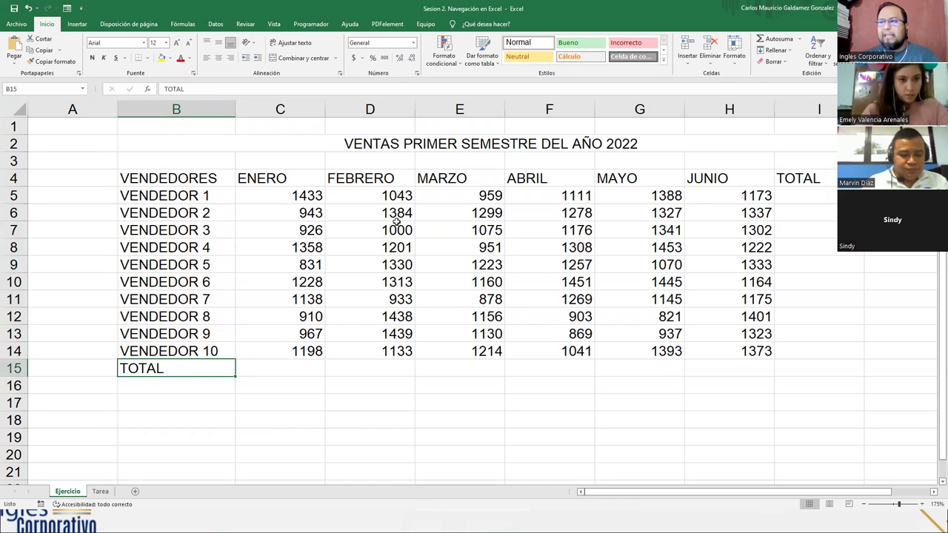
{"action": "left_click_drag", "start_coordinate": [289, 194], "coordinate": [719, 352]}
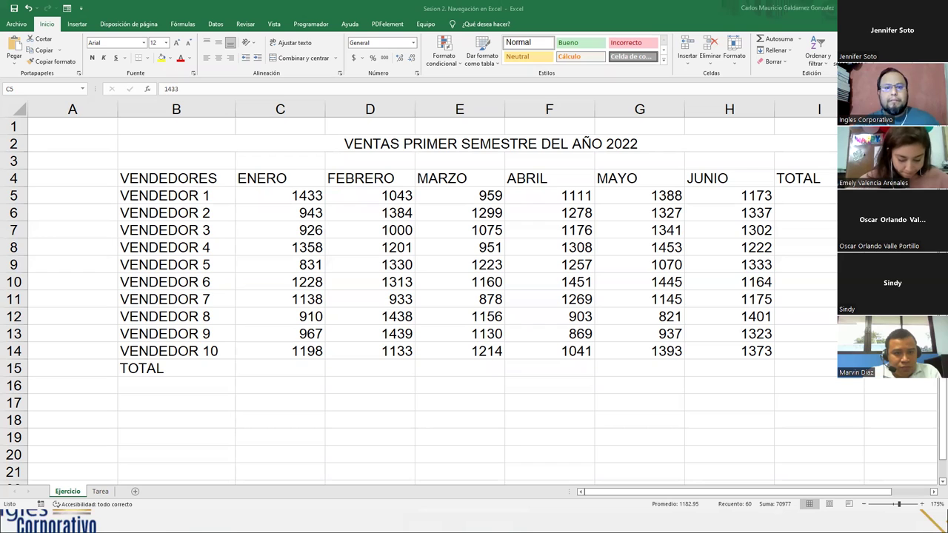
{"action": "key", "text": "ctrl+shift+Right"}
{"action": "key", "text": "ctrl+shift+Down"}
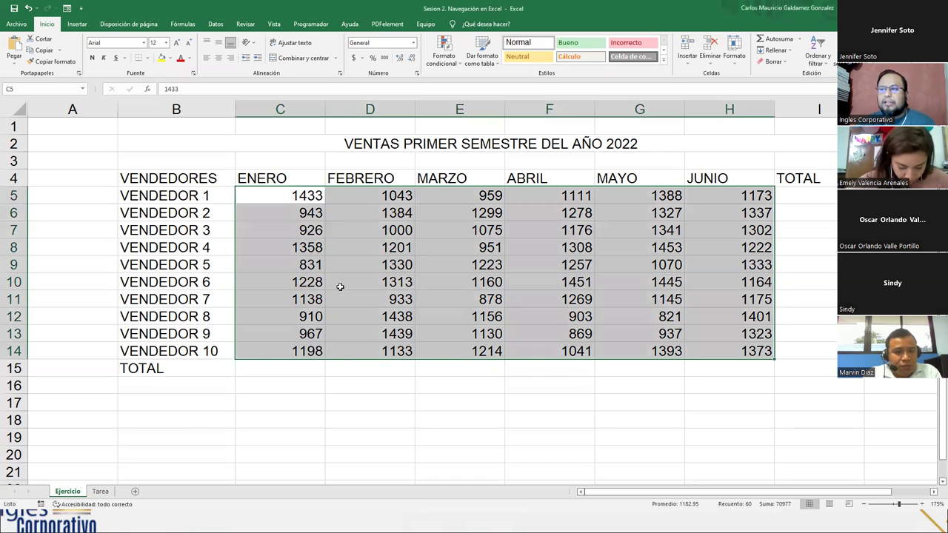
{"action": "left_click", "coordinate": [340, 286]}
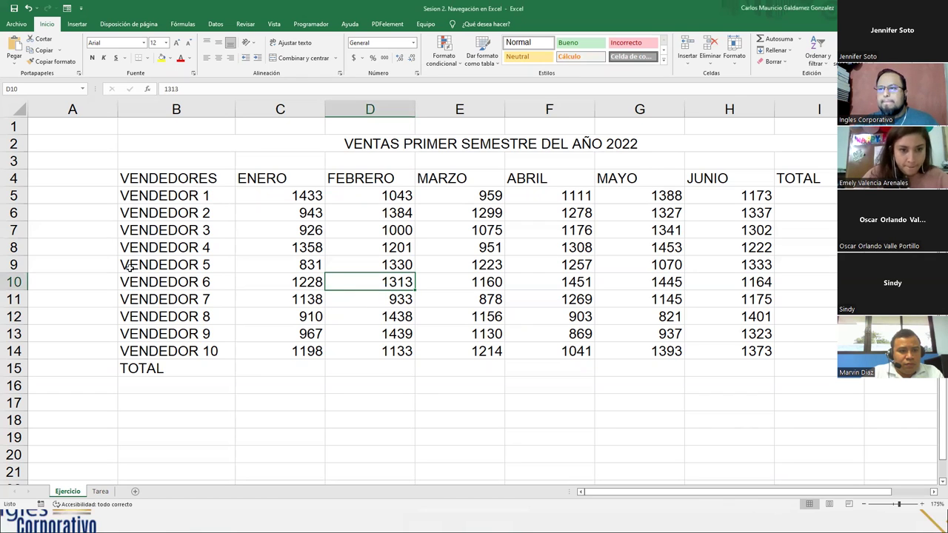
{"action": "left_click", "coordinate": [276, 209]}
{"action": "left_click", "coordinate": [271, 193]}
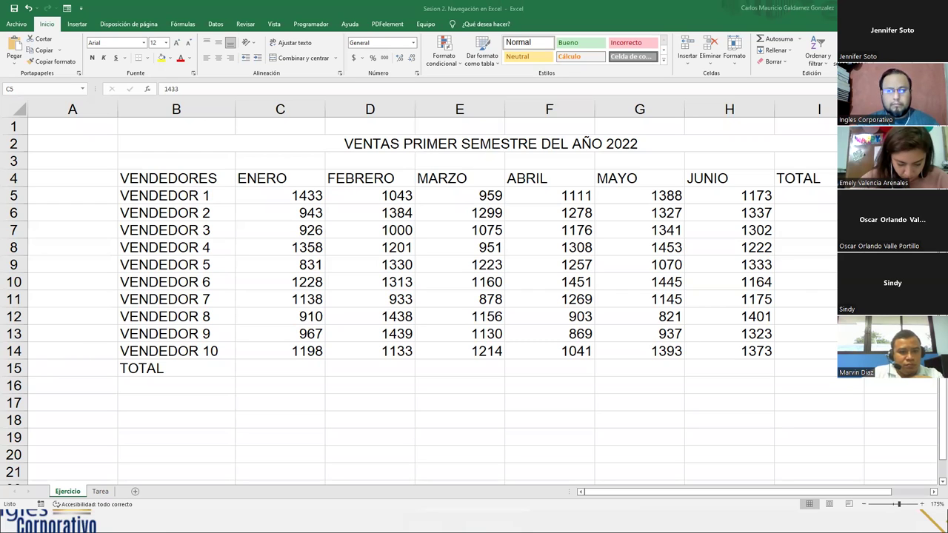
{"action": "left_click", "coordinate": [280, 195]}
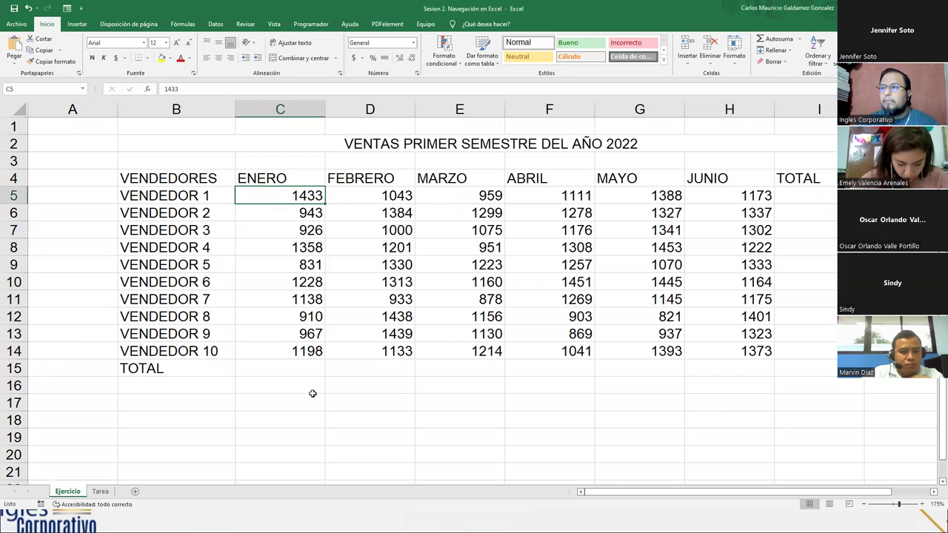
{"action": "left_click", "coordinate": [308, 251]}
{"action": "left_click", "coordinate": [288, 195]}
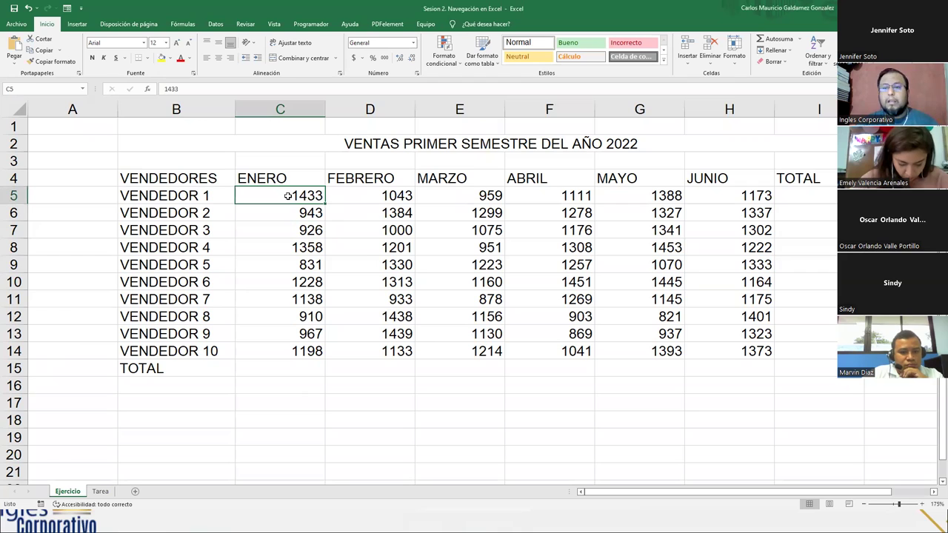
{"action": "left_click", "coordinate": [319, 243]}
{"action": "left_click", "coordinate": [303, 267]}
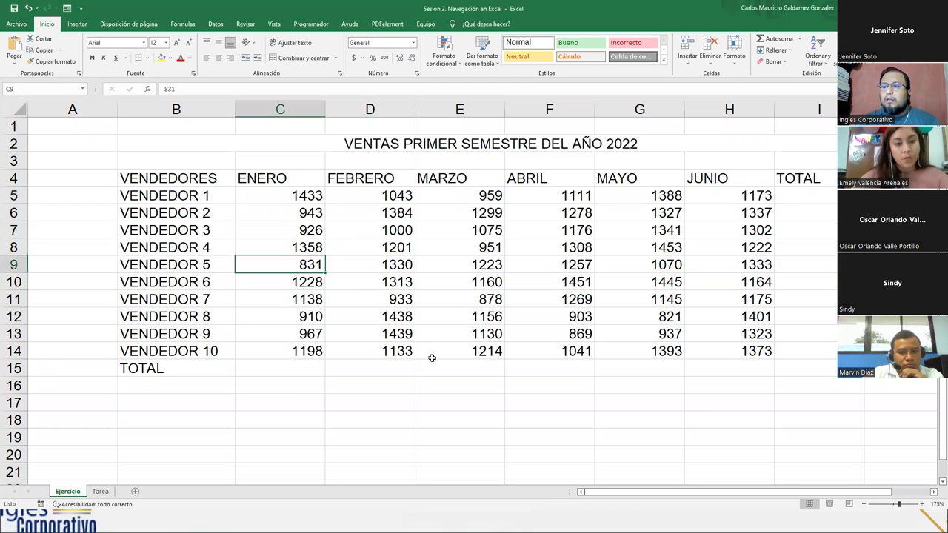
{"action": "left_click", "coordinate": [305, 353]}
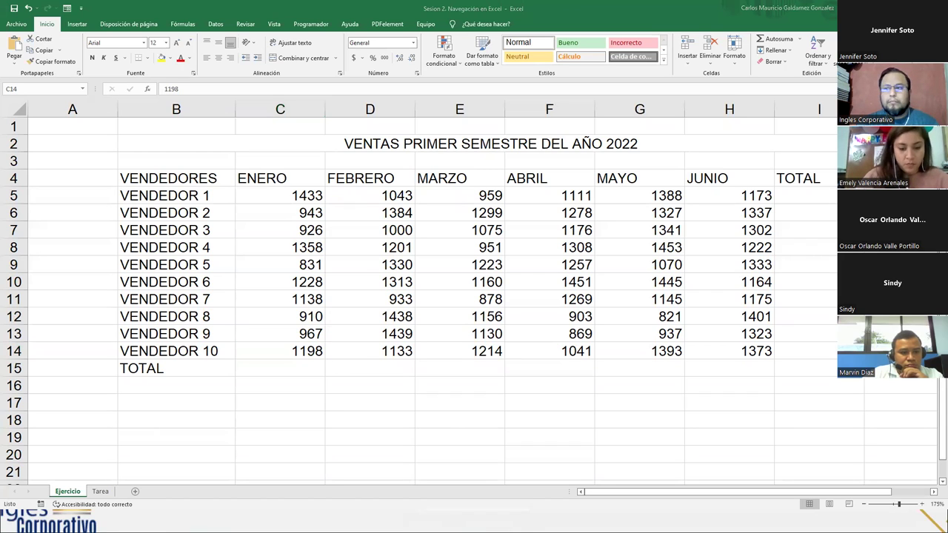
{"action": "left_click", "coordinate": [312, 301]}
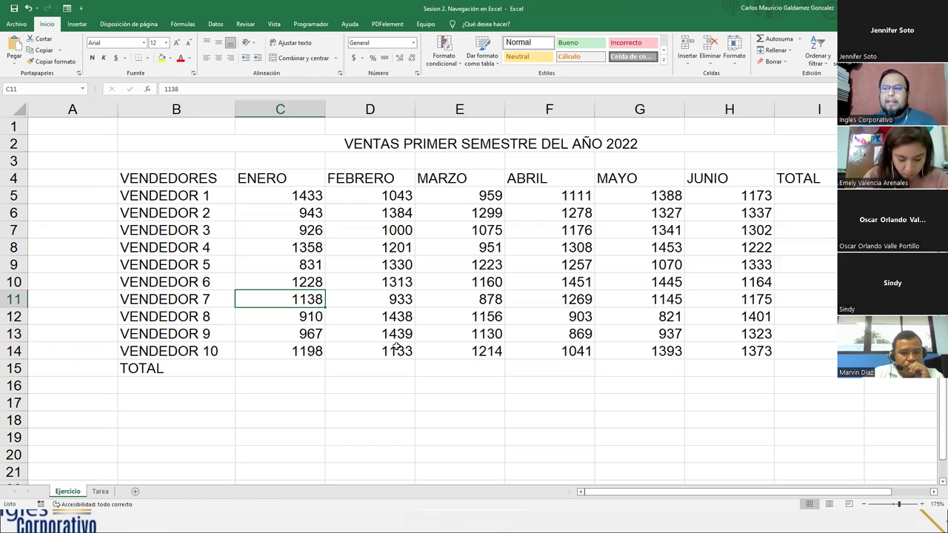
- Review the sales figures C5:H14 and the VENDEDORES header, and select the empty ENERO total cell C15
{"action": "left_click_drag", "start_coordinate": [313, 195], "coordinate": [707, 348]}
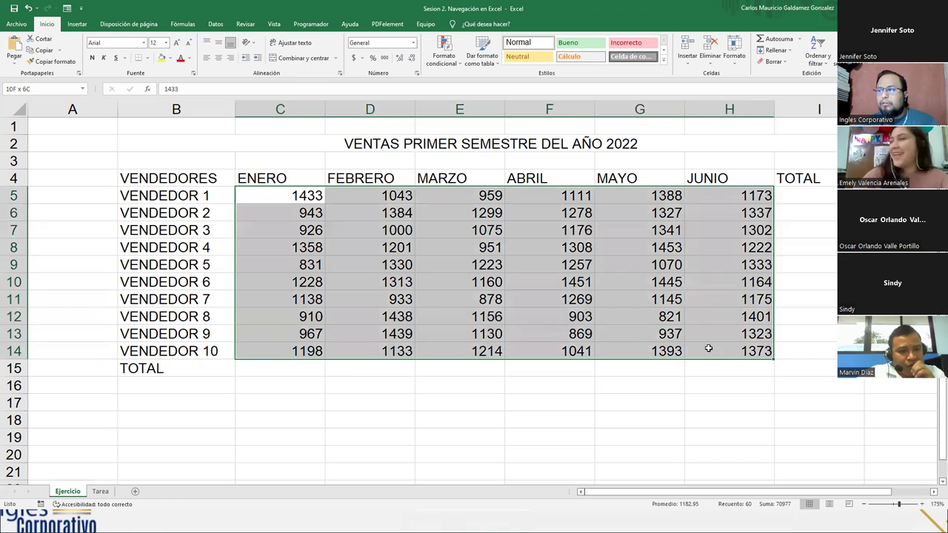
{"action": "left_click", "coordinate": [419, 316]}
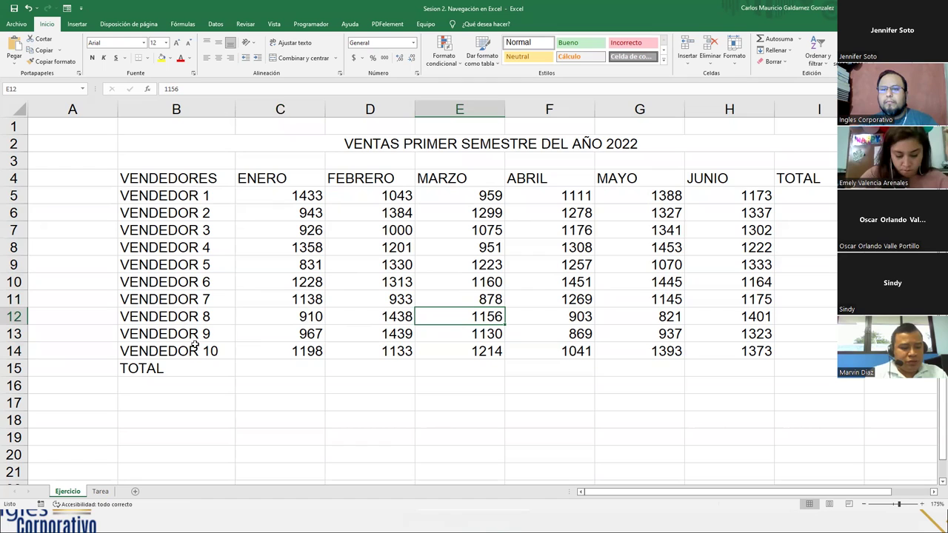
{"action": "left_click", "coordinate": [172, 176]}
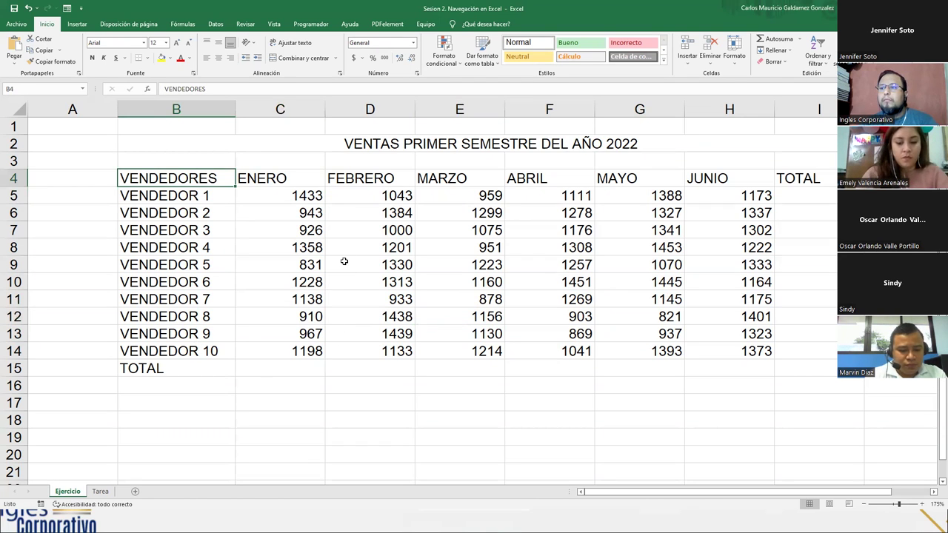
{"action": "left_click", "coordinate": [270, 369]}
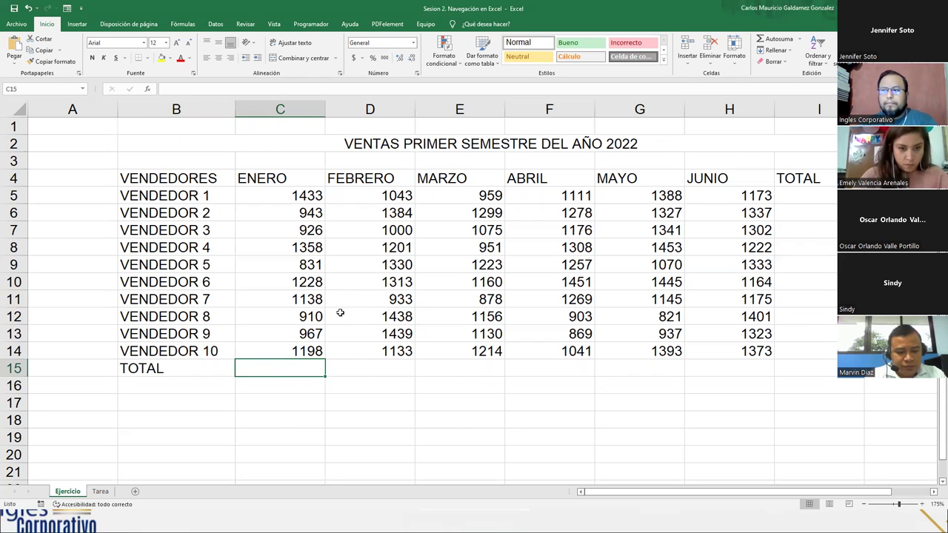
{"action": "left_click", "coordinate": [301, 350]}
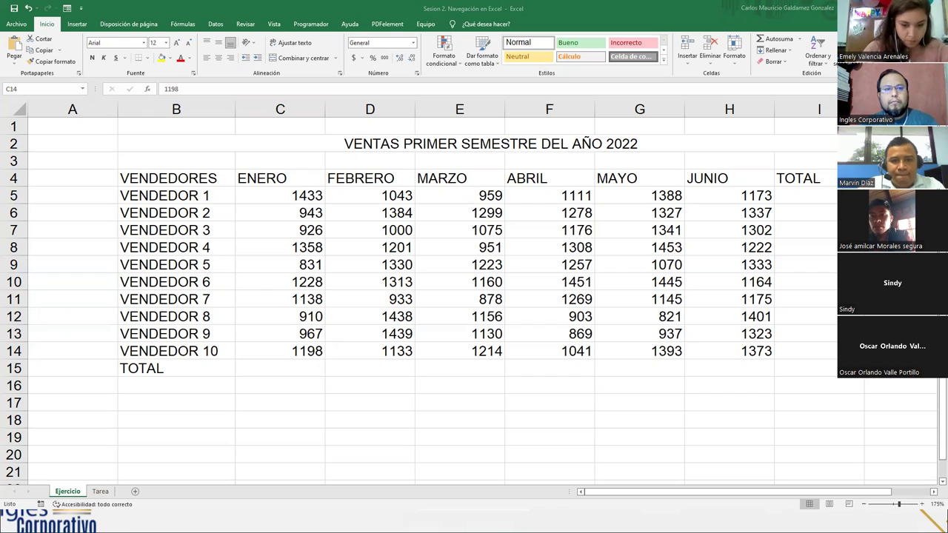
{"action": "left_click", "coordinate": [372, 312]}
{"action": "left_click", "coordinate": [370, 314]}
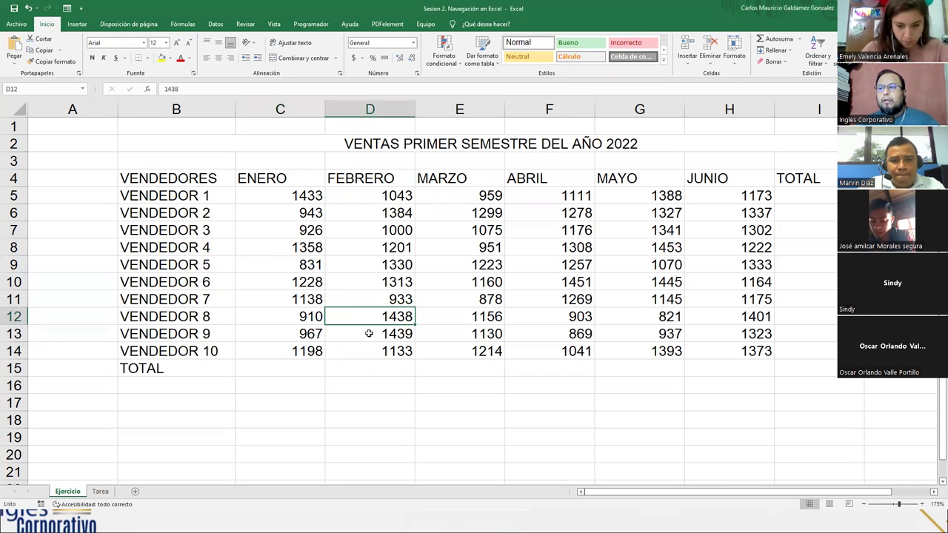
{"action": "left_click", "coordinate": [263, 370]}
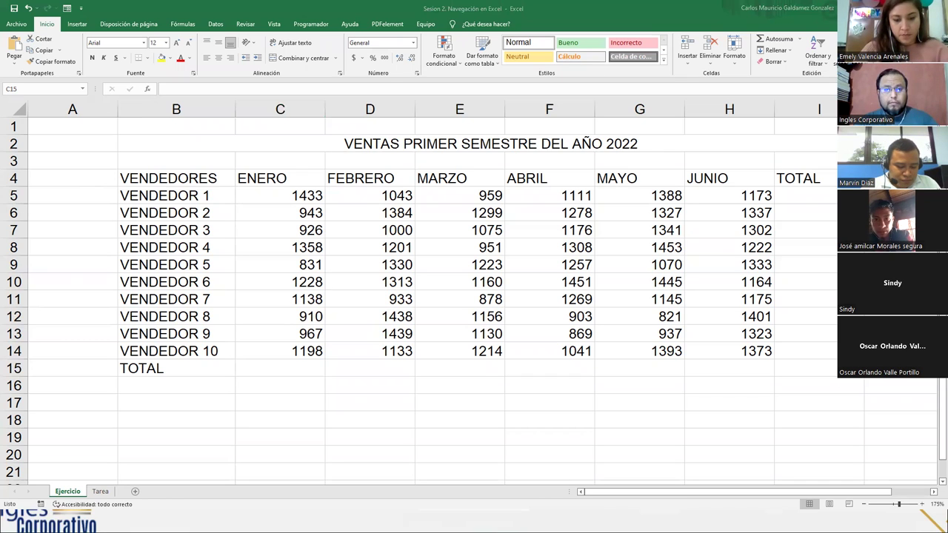
{"action": "key", "text": "BackSpace"}
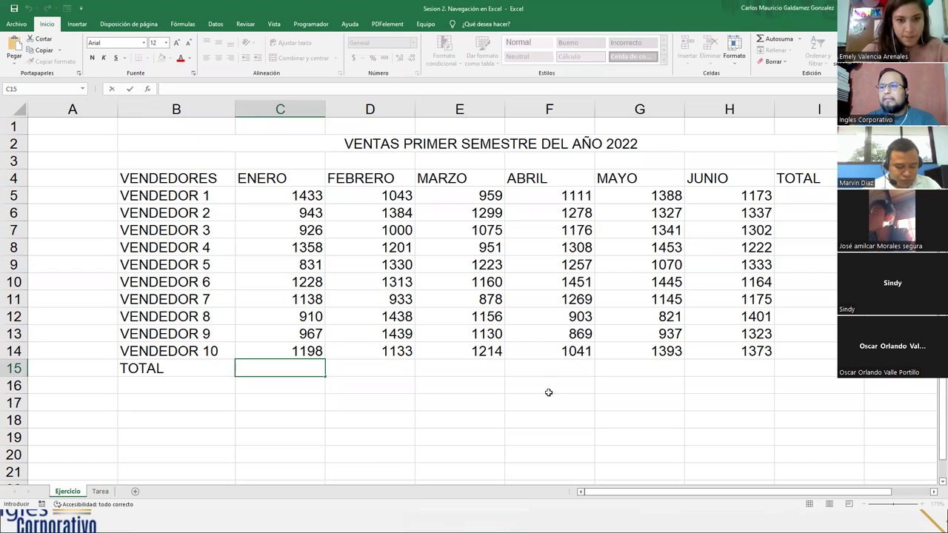
{"action": "left_click", "coordinate": [384, 289]}
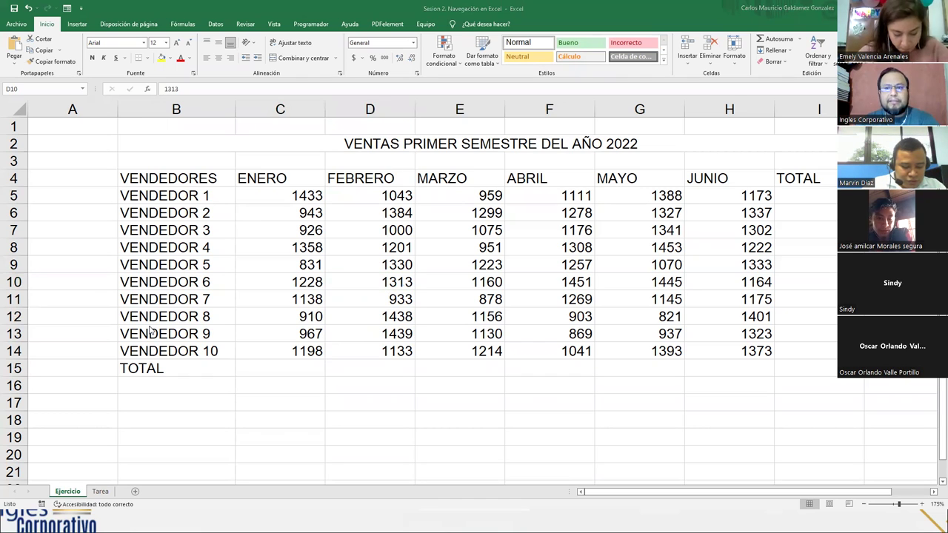
- Switch to the presentation to consult its table of cell-navigation keys, and return to the Excel sheet
{"action": "key", "text": "alt+Tab"}
{"action": "key", "text": "Right"}
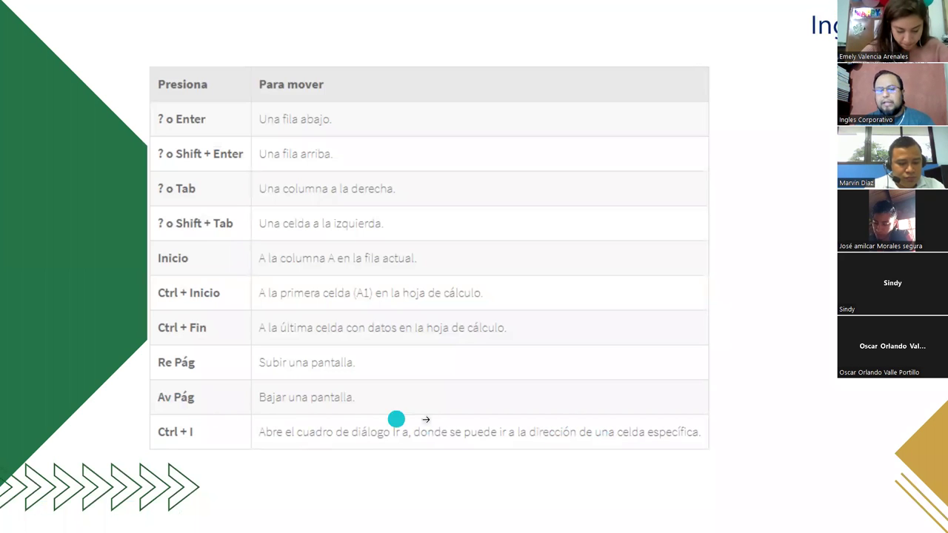
{"action": "key", "text": "alt+Tab"}
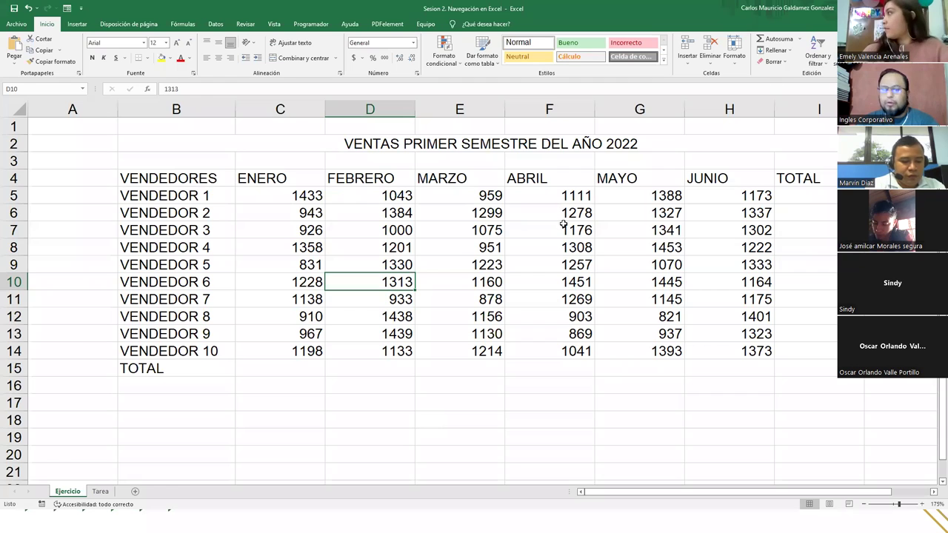
- Go to cell D3 with the Ir a dialog, and open and cancel the dialog once more
{"action": "key", "text": "ctrl+i"}
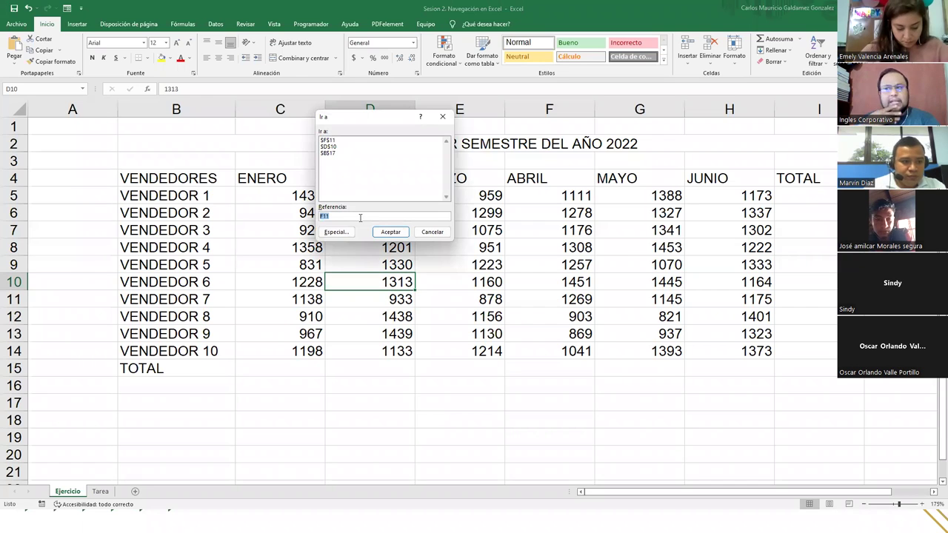
{"action": "type", "text": "D3"}
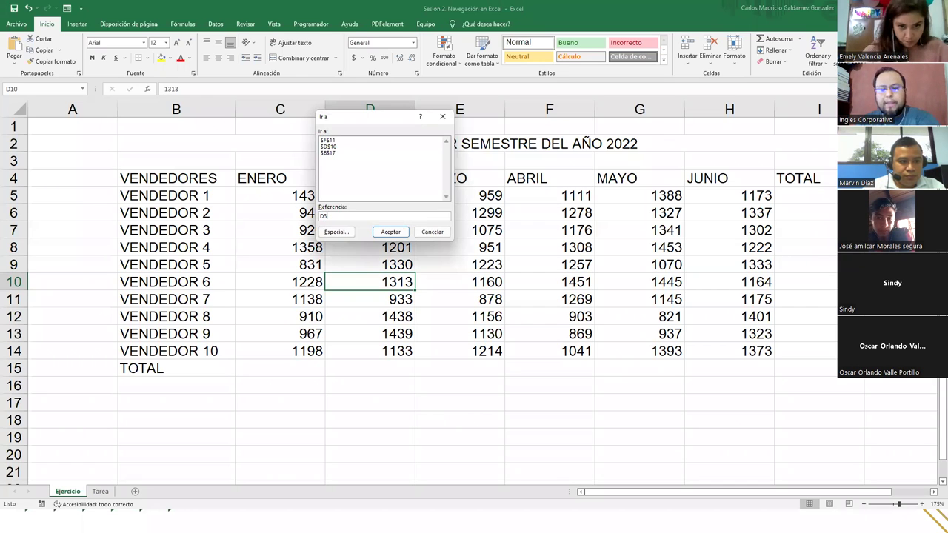
{"action": "key", "text": "Return"}
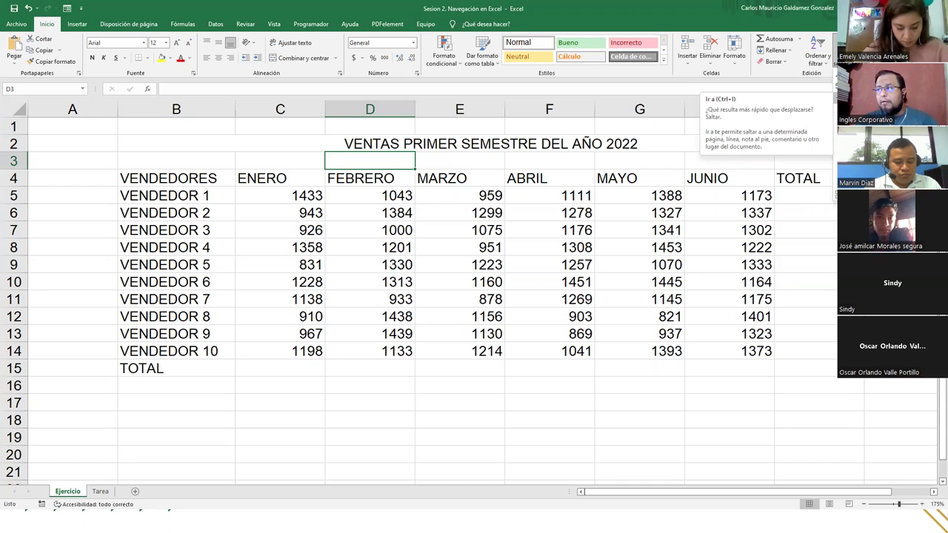
{"action": "key", "text": "ctrl+i"}
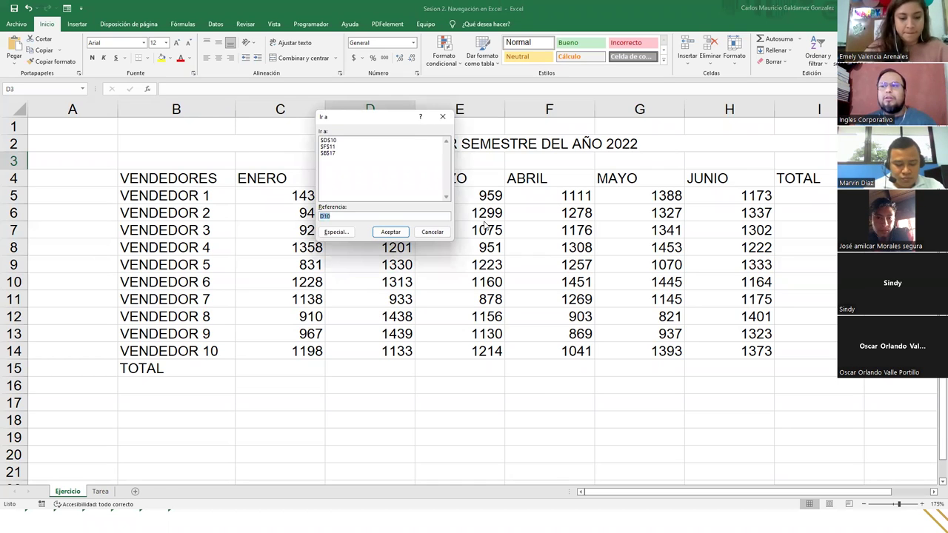
{"action": "left_click", "coordinate": [431, 233]}
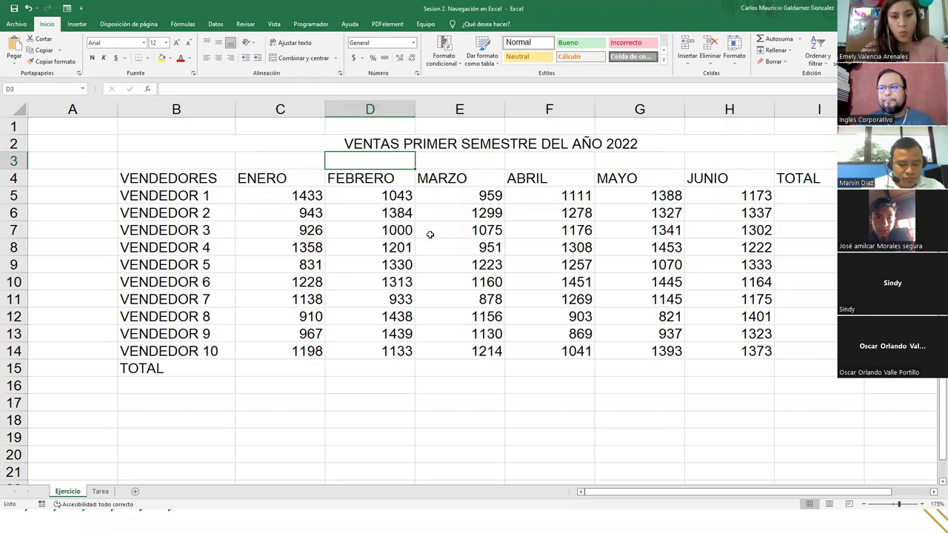
- Select the whole table B4:I15 starting from cell D8, and release the selection by selecting D10
{"action": "left_click", "coordinate": [412, 251]}
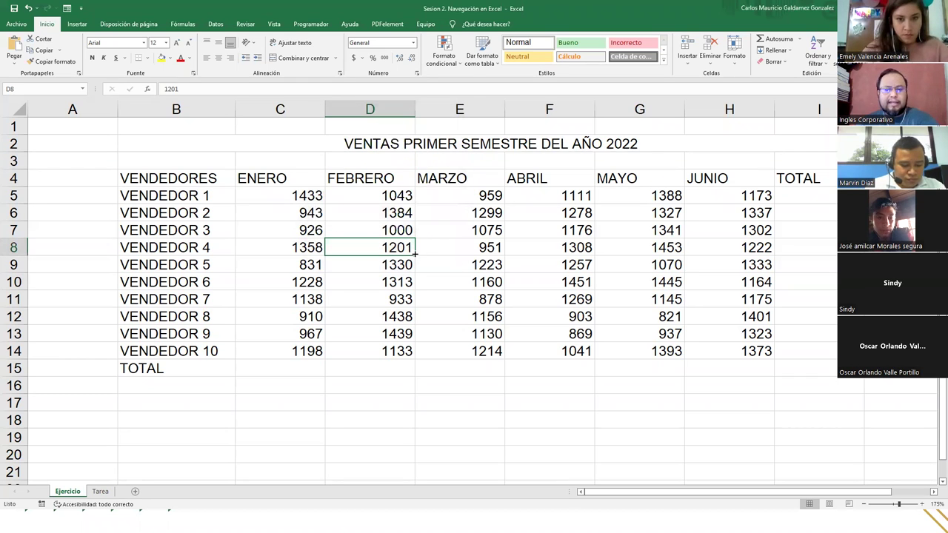
{"action": "key", "text": "ctrl+a"}
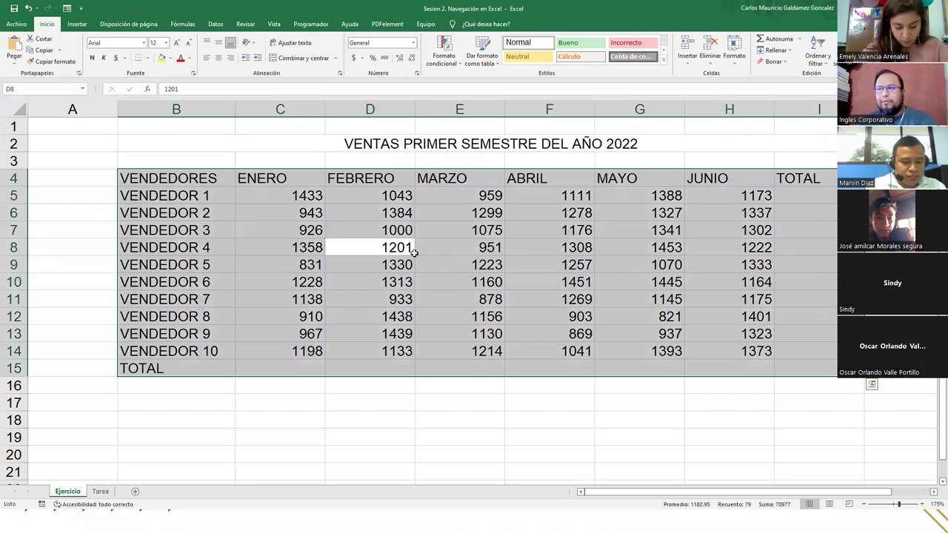
{"action": "left_click", "coordinate": [362, 288]}
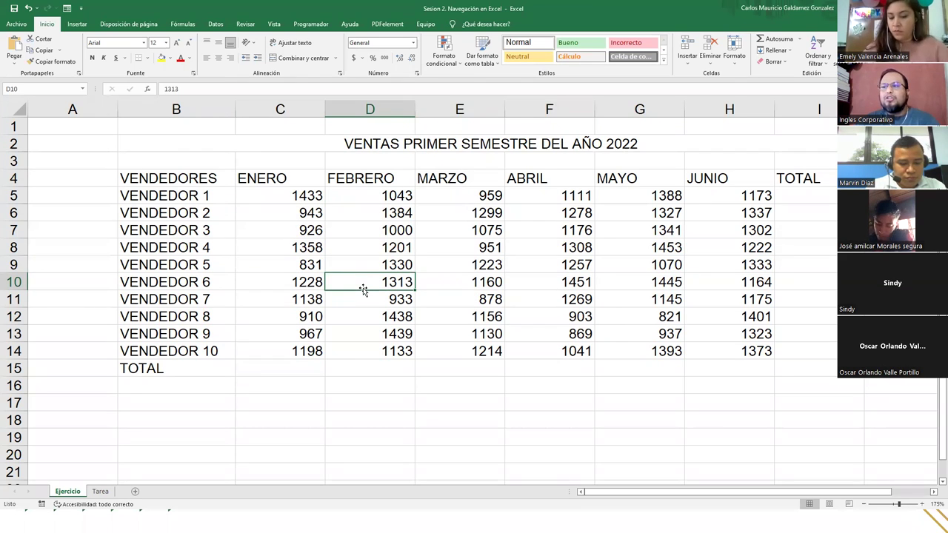
- Extend the selection from A1 down through the title row and across its merged cells, and reduce it back to A1
{"action": "left_click", "coordinate": [64, 131]}
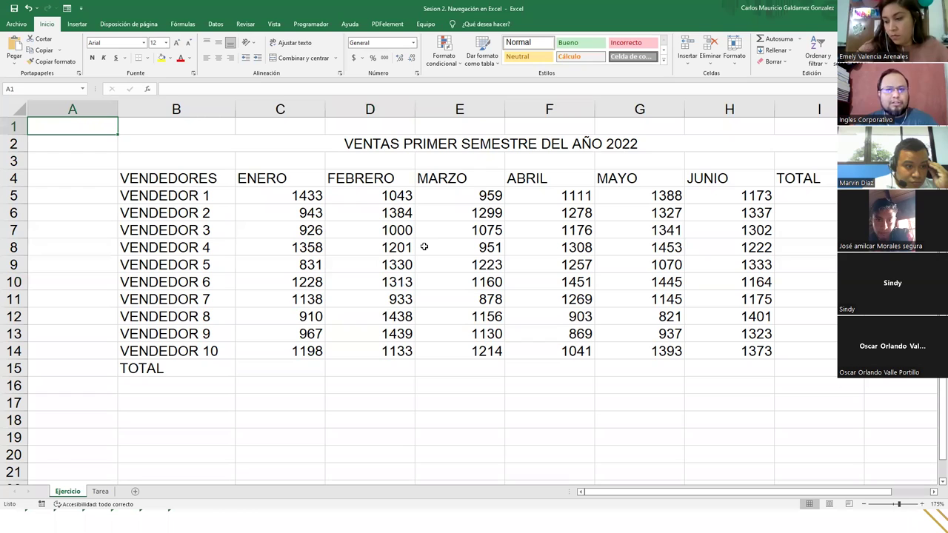
{"action": "key", "text": "shift+Down"}
{"action": "key", "text": "shift+Right"}
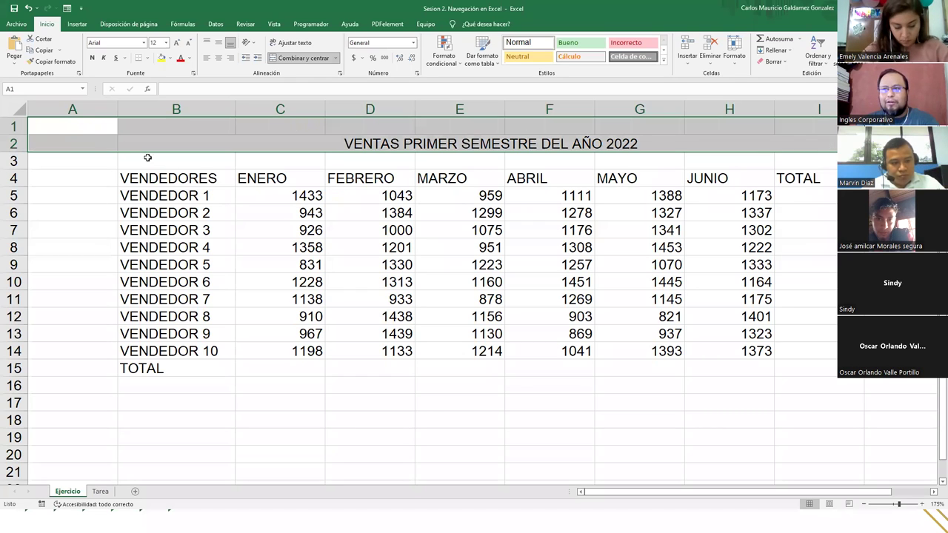
{"action": "left_click", "coordinate": [57, 127]}
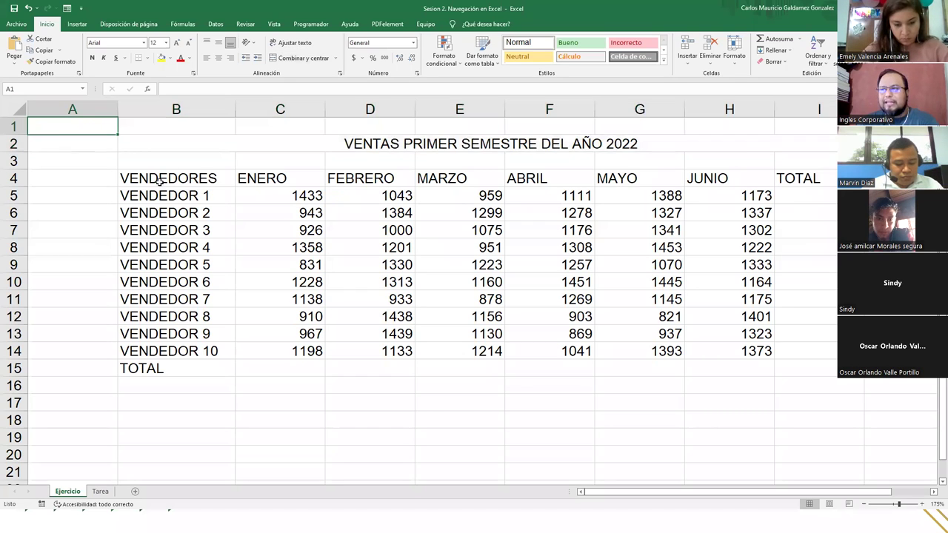
- Select the whole table from D9, expand the selection to the entire sheet, and release it by selecting B3 and C5
{"action": "left_click", "coordinate": [353, 266]}
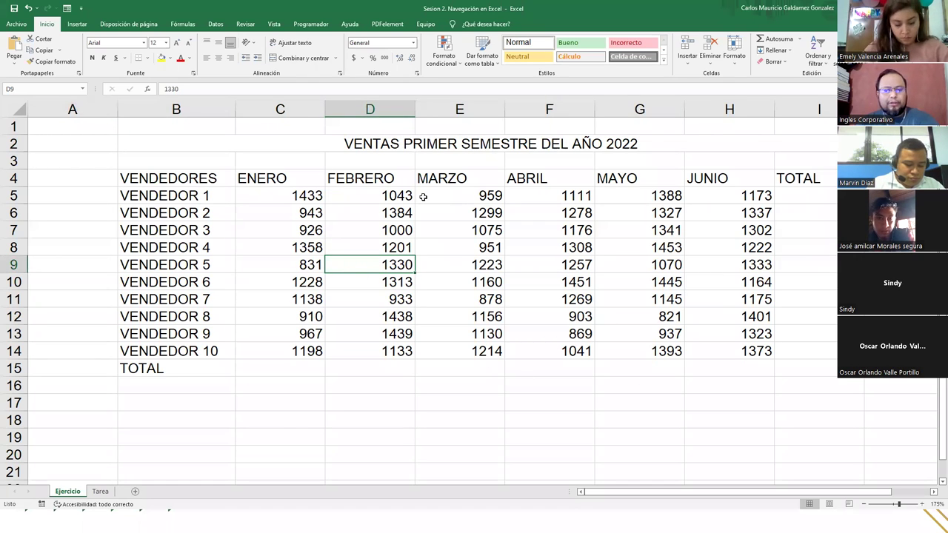
{"action": "key", "text": "ctrl+a"}
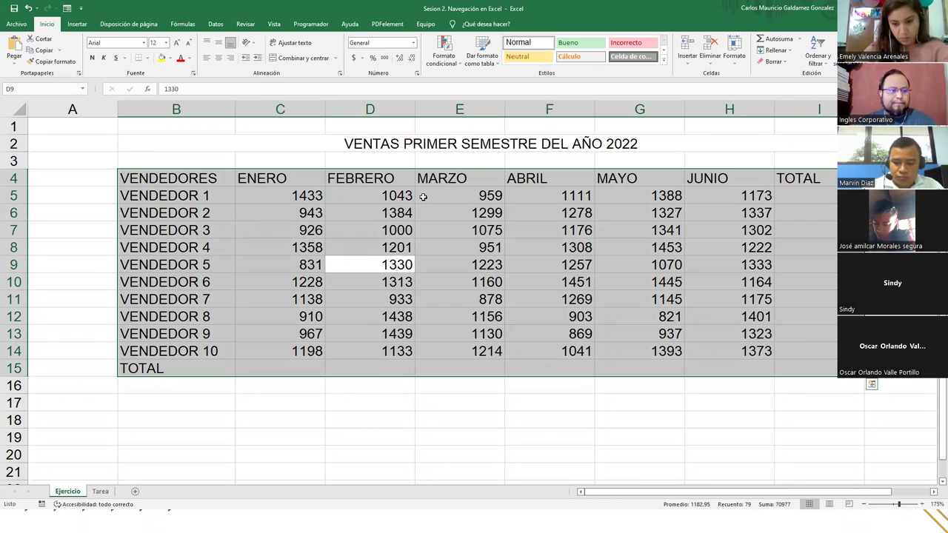
{"action": "key", "text": "ctrl+a"}
{"action": "key", "text": "Escape"}
{"action": "left_click", "coordinate": [232, 160]}
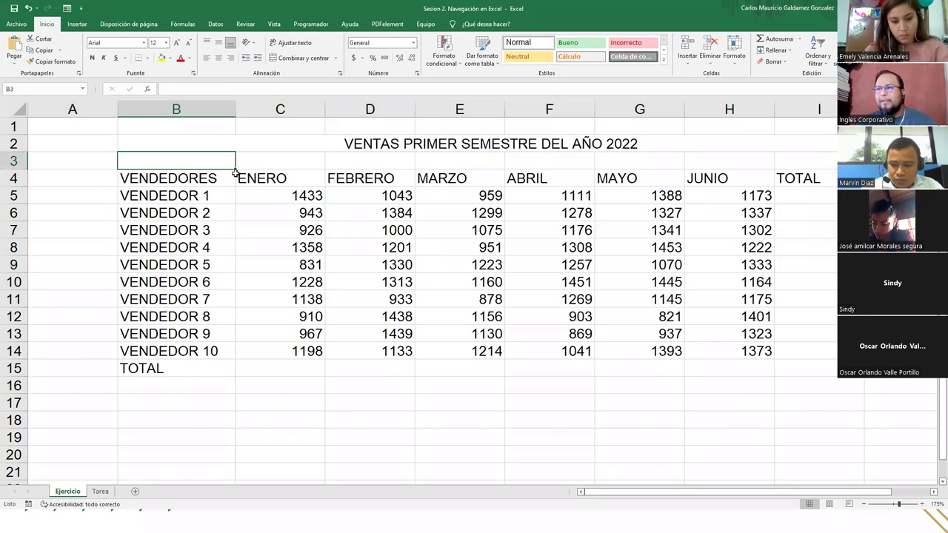
{"action": "left_click", "coordinate": [250, 195]}
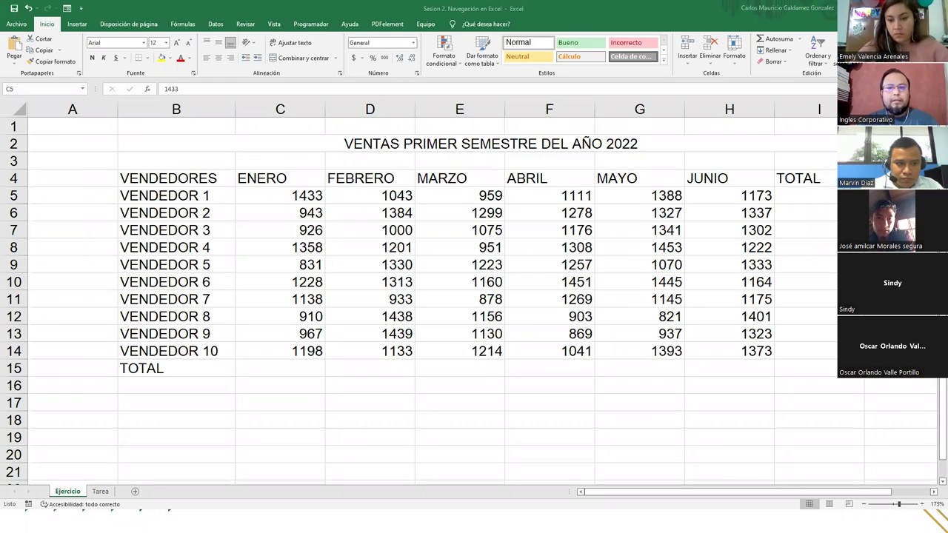
- Select the ENERO total cell C15 and the figure in C7, and select the whole table B4:I15 from there
{"action": "left_click", "coordinate": [296, 366]}
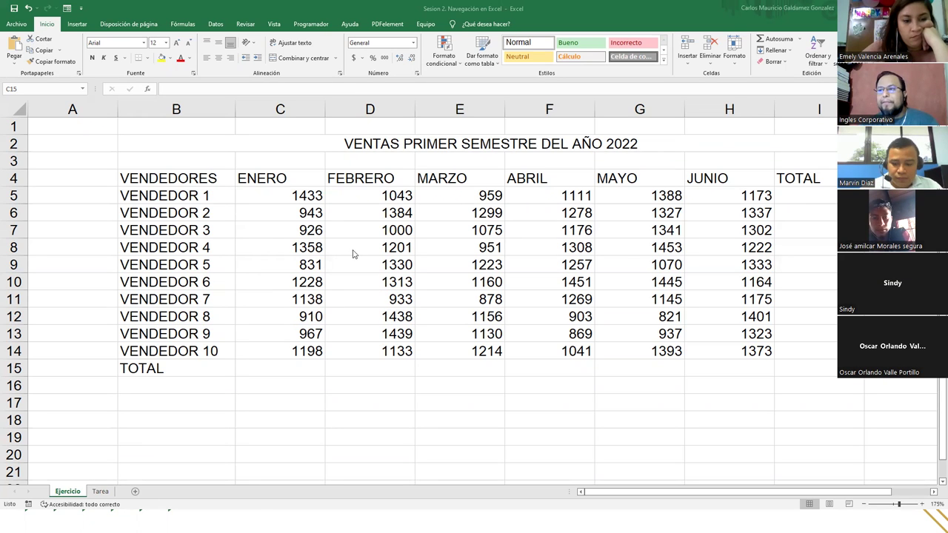
{"action": "left_click", "coordinate": [270, 231]}
{"action": "left_click", "coordinate": [270, 230]}
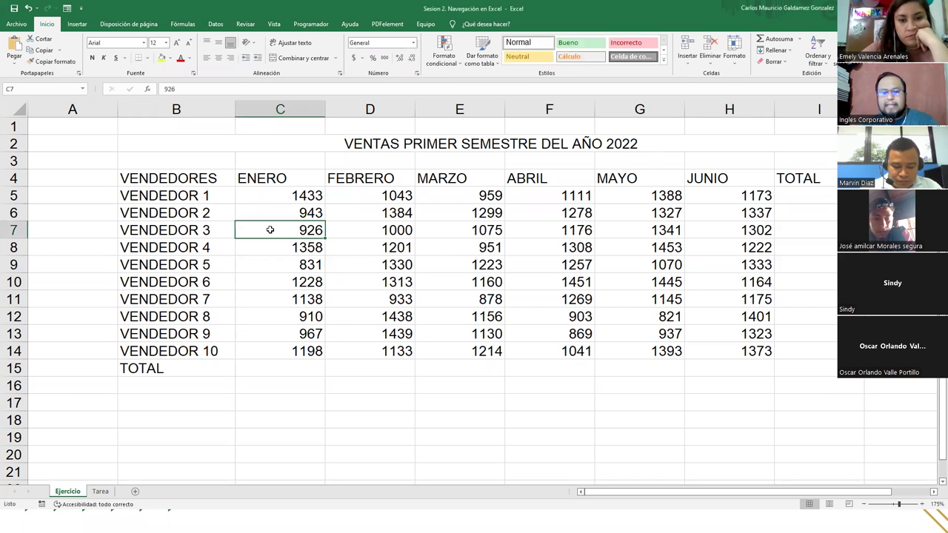
{"action": "key", "text": "ctrl+a"}
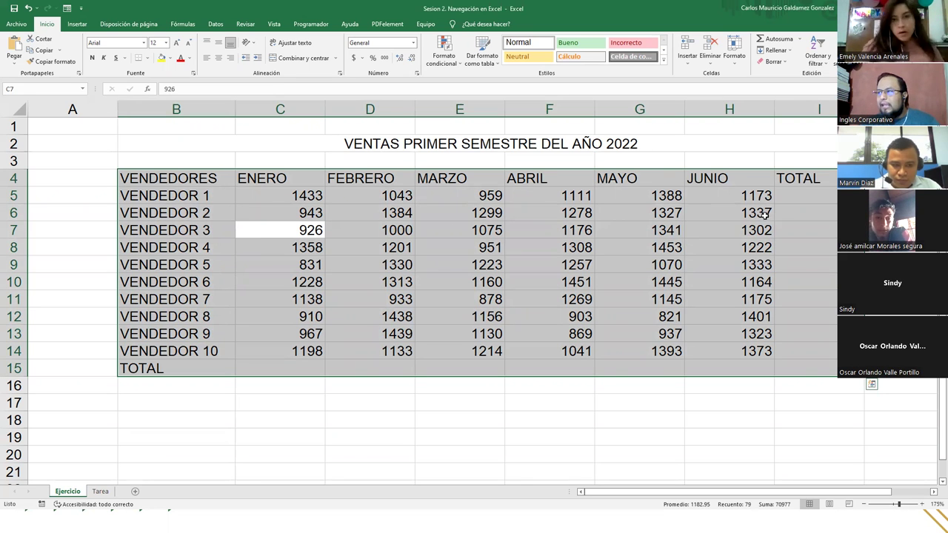
- Select the TOTAL column I4:I15 and the TOTAL row B15:I15, and try to add column I to the row selection
{"action": "left_click", "coordinate": [807, 181]}
{"action": "left_click_drag", "start_coordinate": [807, 181], "coordinate": [804, 370]}
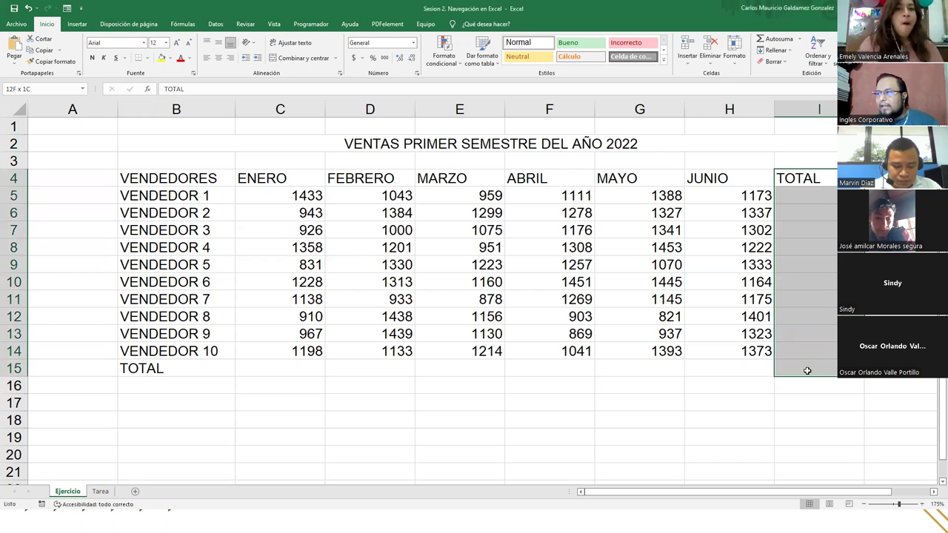
{"action": "left_click_drag", "start_coordinate": [154, 369], "coordinate": [804, 370]}
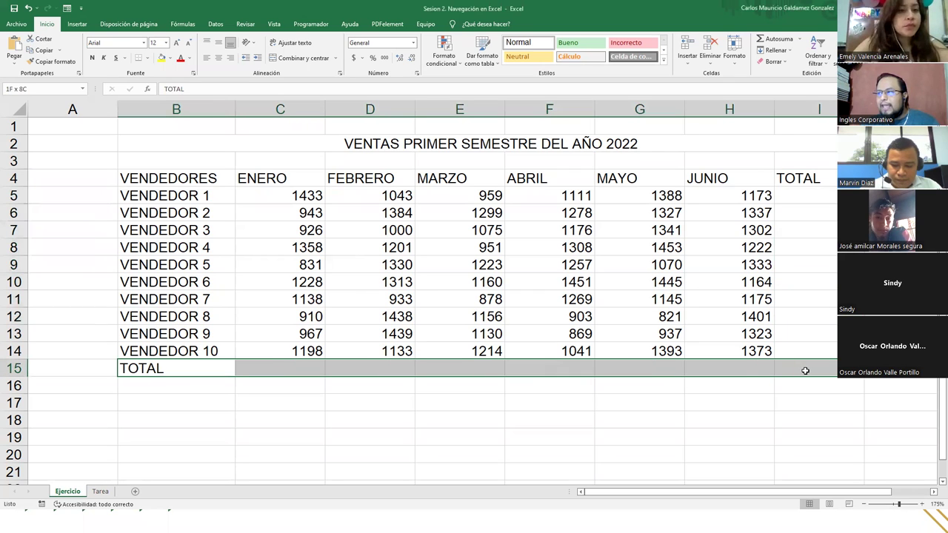
{"action": "left_click_drag", "start_coordinate": [178, 367], "coordinate": [806, 370]}
{"action": "left_click_drag", "start_coordinate": [807, 178], "coordinate": [814, 358]}
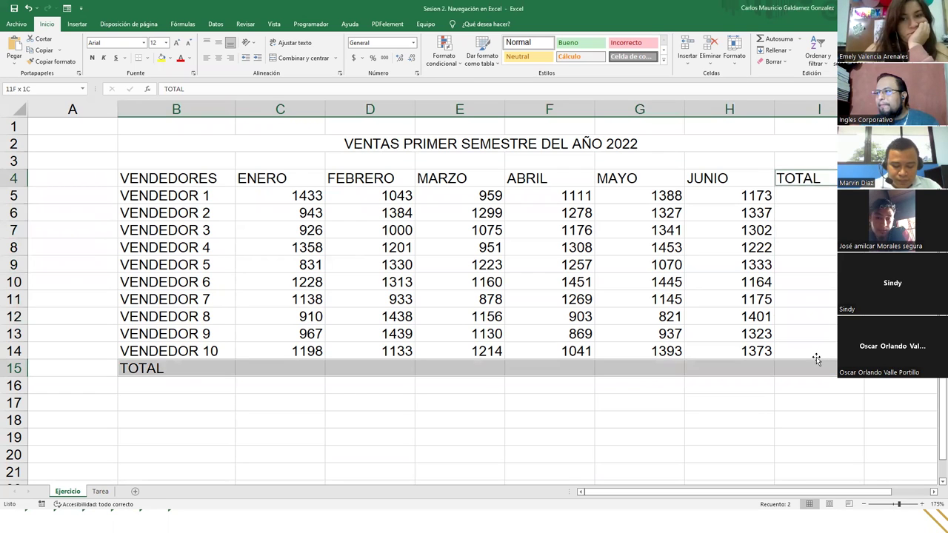
{"action": "key", "text": "ctrl+z"}
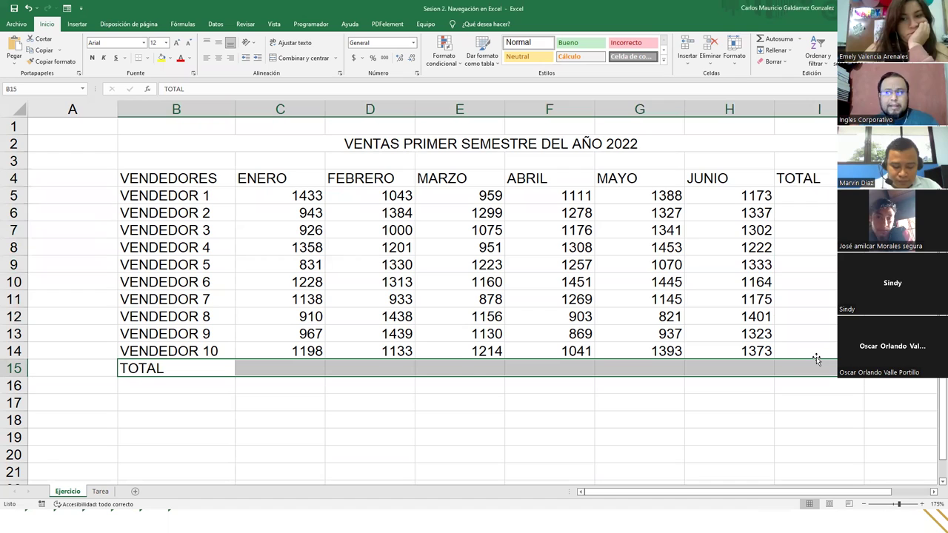
- Select from VENDEDOR 1's first sales figure across its row, and select the TOTAL labels I4 and B15 together
{"action": "left_click_drag", "start_coordinate": [257, 197], "coordinate": [777, 189]}
{"action": "left_click", "coordinate": [784, 179]}
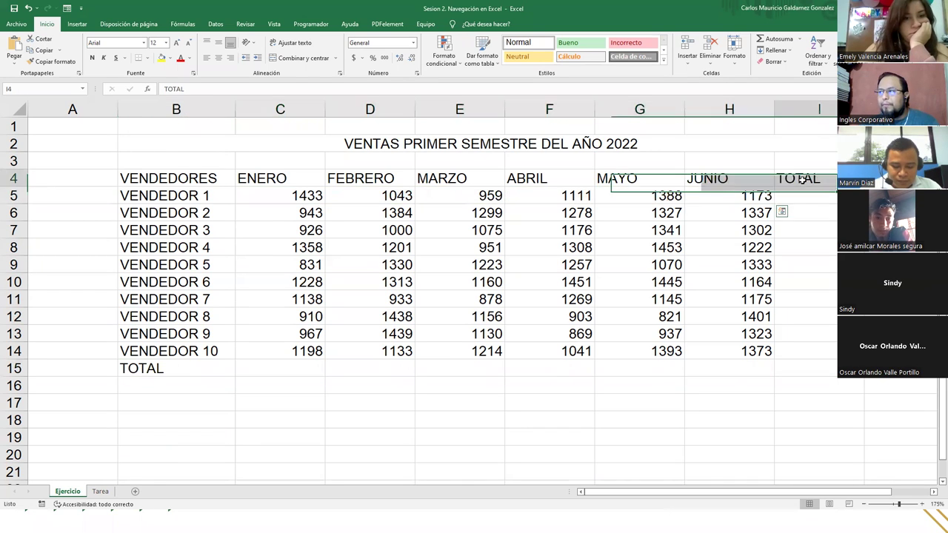
{"action": "left_click", "coordinate": [122, 370], "text": "ctrl"}
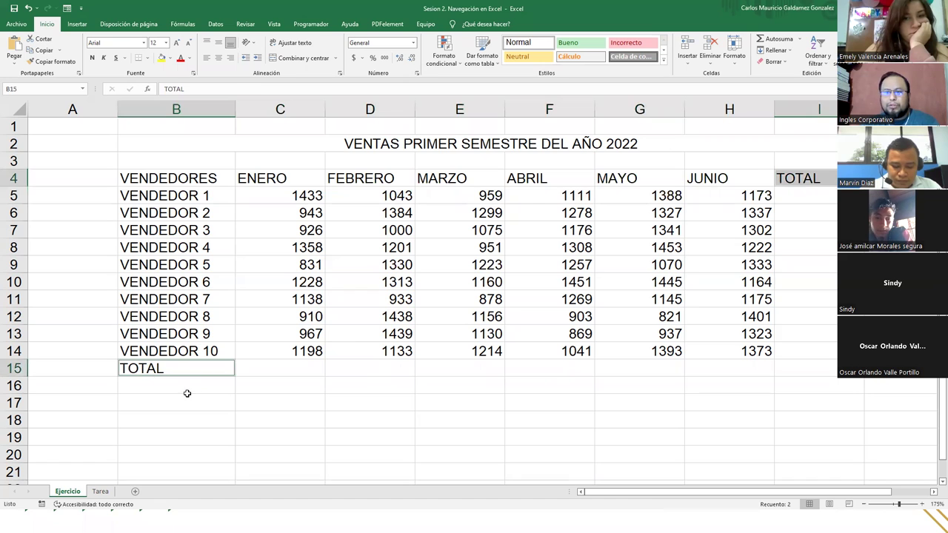
- Select in turn VENDEDOR 1's sales C5:H5, the TOTAL column I4:I14, the monthly total cells C15:H15 and the ENERO sales C5:C14
{"action": "left_click", "coordinate": [374, 317]}
{"action": "left_click_drag", "start_coordinate": [322, 196], "coordinate": [732, 190]}
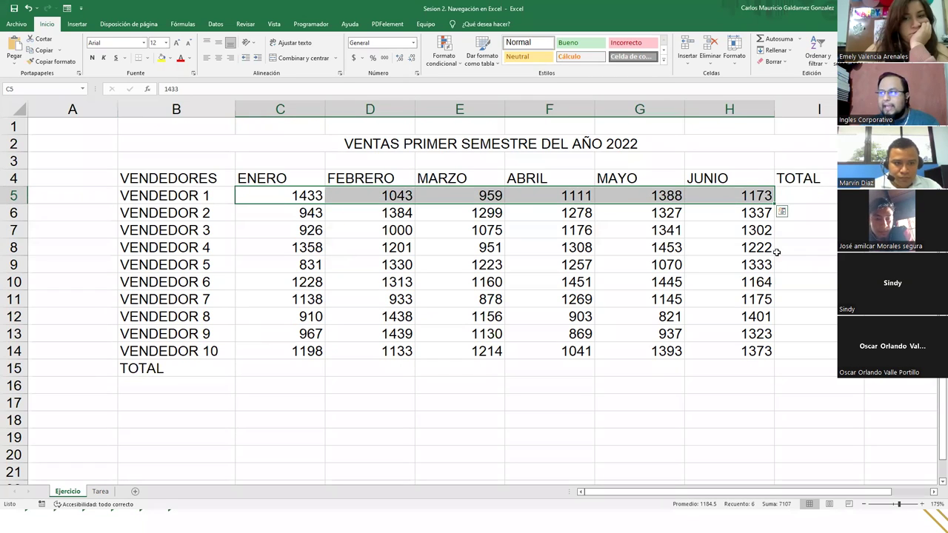
{"action": "left_click_drag", "start_coordinate": [806, 182], "coordinate": [805, 356]}
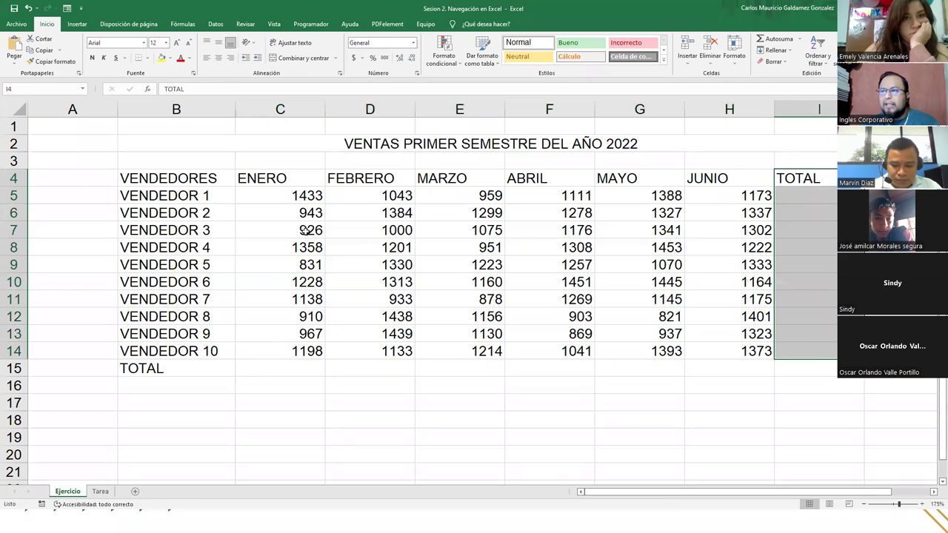
{"action": "left_click_drag", "start_coordinate": [259, 364], "coordinate": [748, 362]}
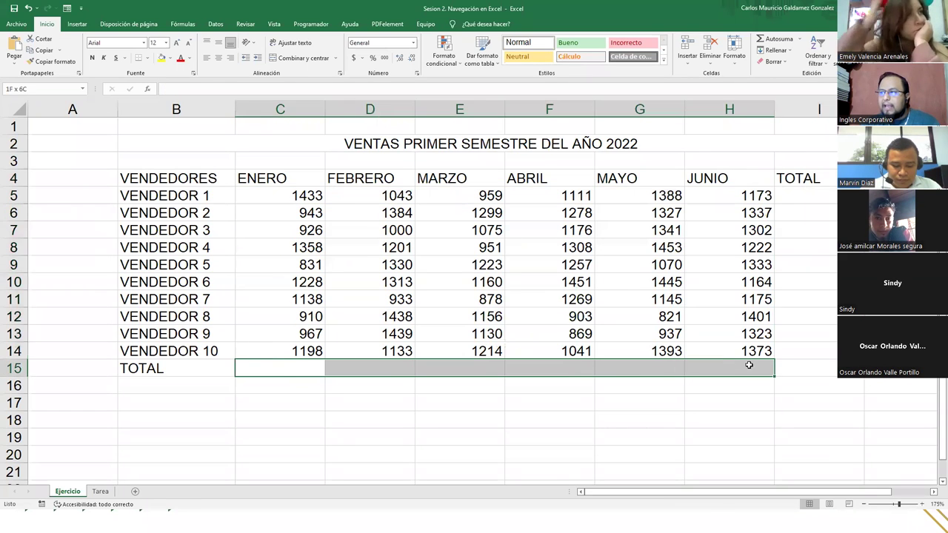
{"action": "left_click_drag", "start_coordinate": [264, 192], "coordinate": [289, 354]}
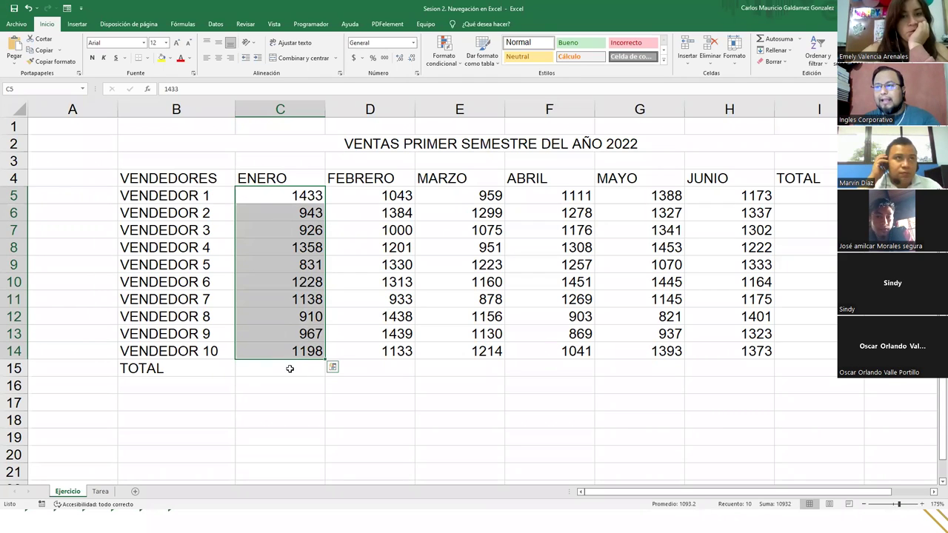
- Select the total cells C15 and I5, then VENDEDOR 1's sales C5:H5 and the ENERO sales C5:C14, with the sheet at 160% zoom
{"action": "left_click", "coordinate": [287, 367]}
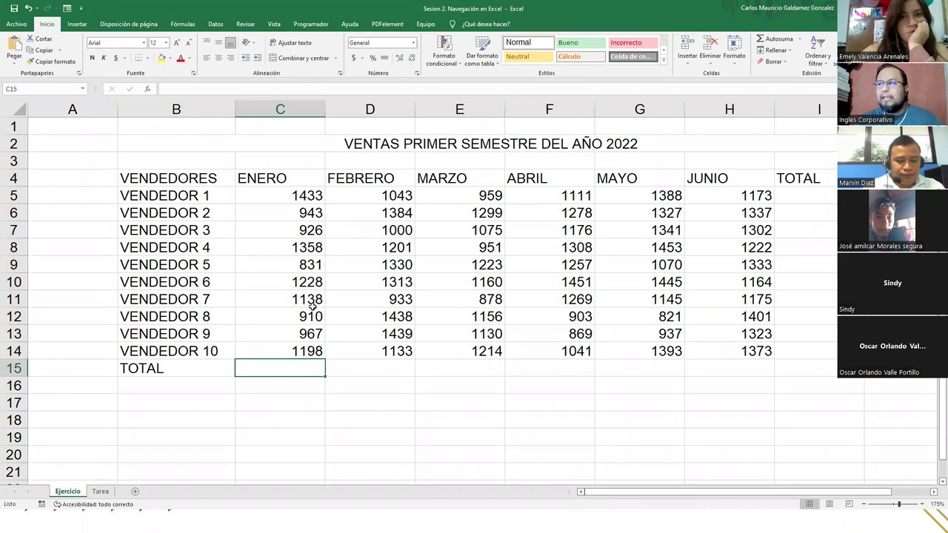
{"action": "left_click", "coordinate": [811, 197]}
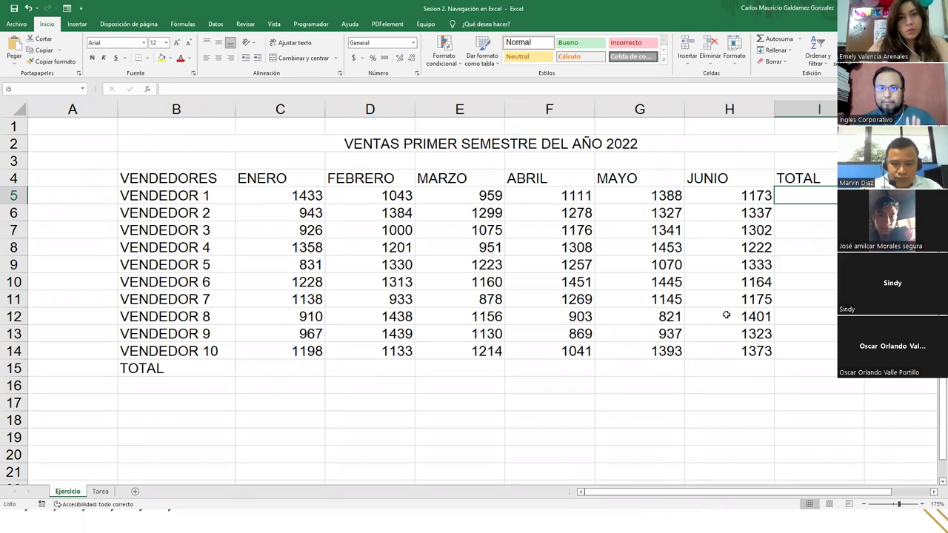
{"action": "left_click", "coordinate": [933, 492]}
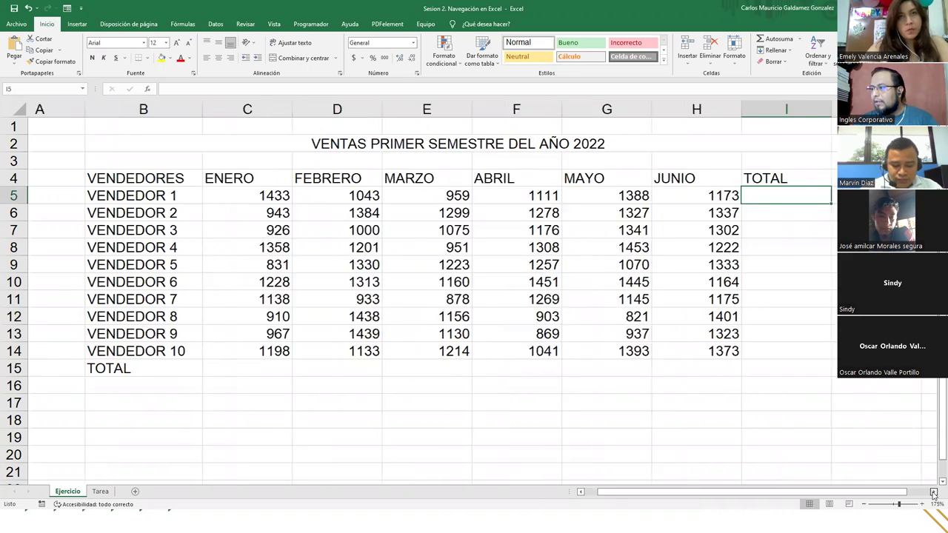
{"action": "scroll", "coordinate": [535, 395], "scroll_direction": "down", "scroll_amount": 1}
{"action": "scroll", "coordinate": [406, 396], "scroll_direction": "left", "scroll_amount": 1}
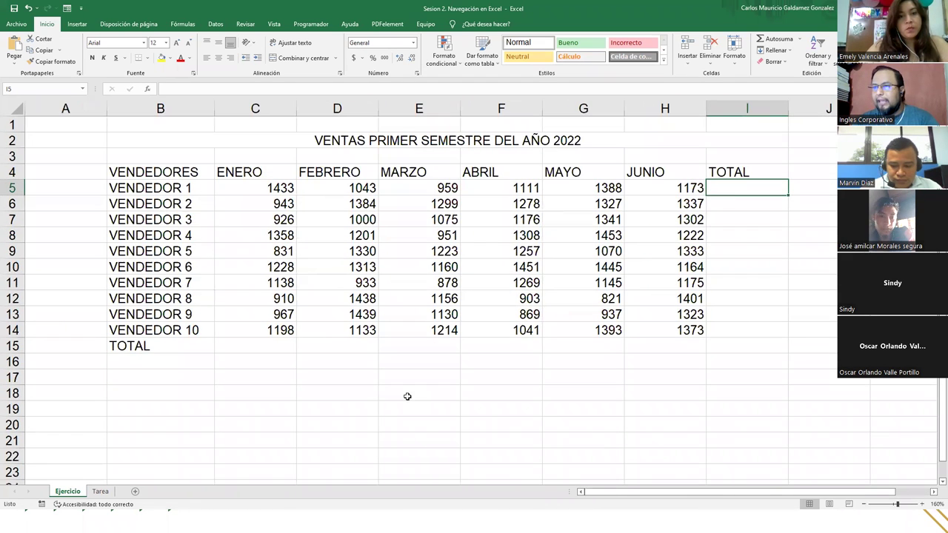
{"action": "left_click_drag", "start_coordinate": [259, 186], "coordinate": [657, 188]}
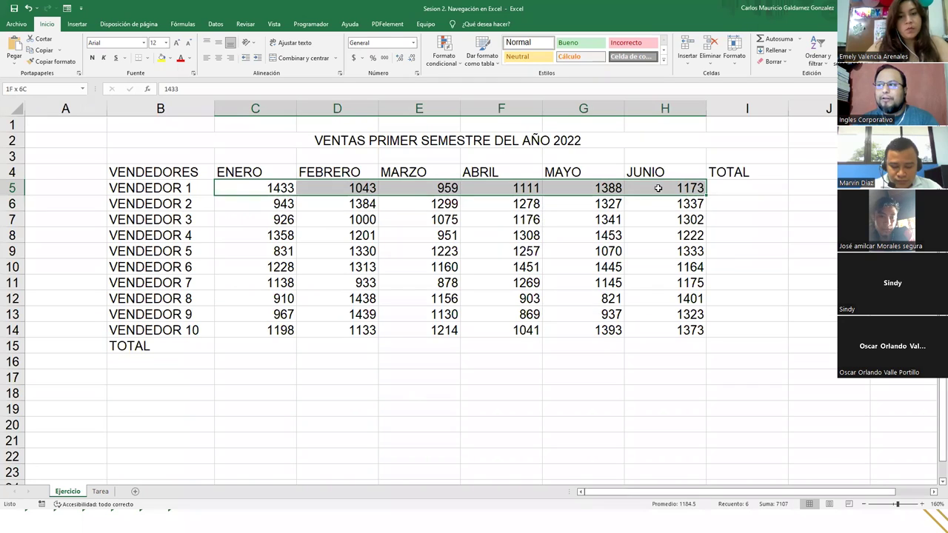
{"action": "left_click_drag", "start_coordinate": [235, 185], "coordinate": [259, 334]}
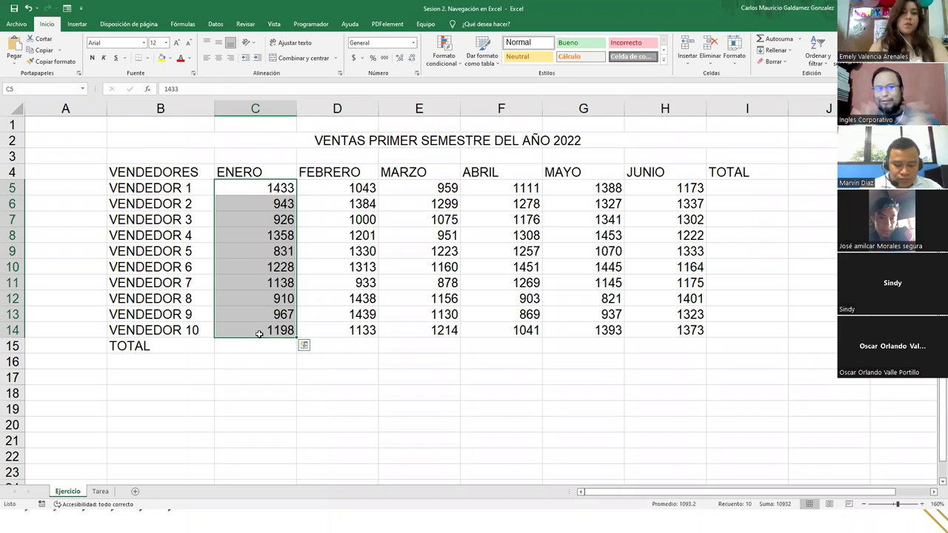
- Enter the formula +C5+D5+E5+F5+G5+H5 in I5 to total VENDEDOR 1's sales
{"action": "left_click", "coordinate": [729, 191]}
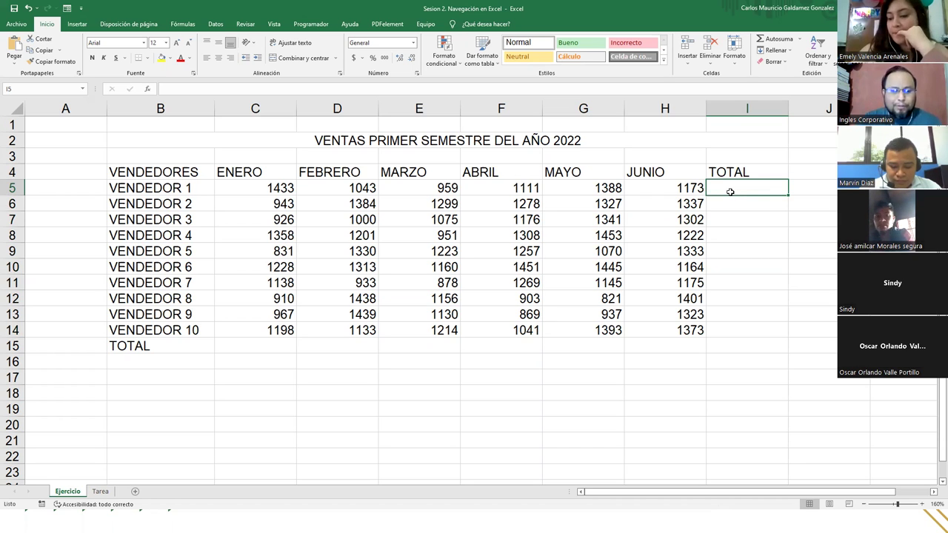
{"action": "type", "text": "+"}
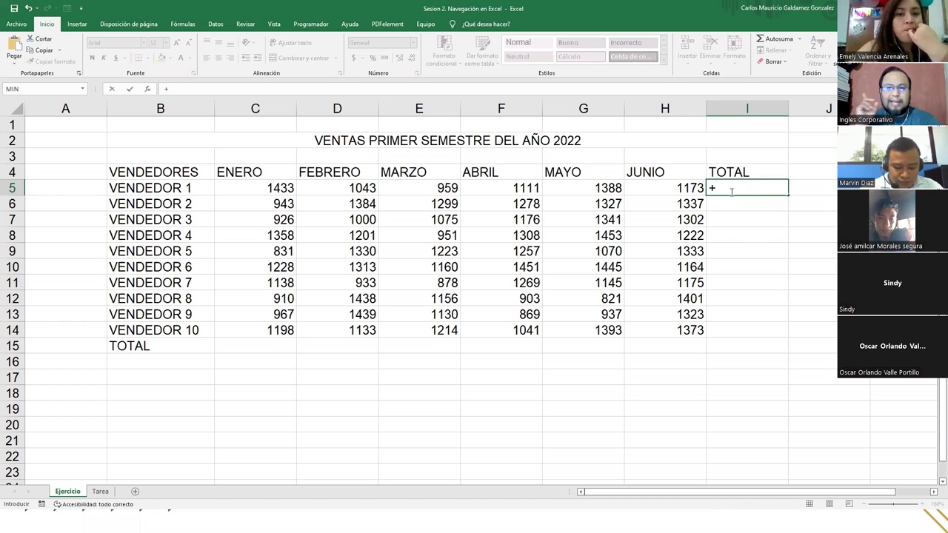
{"action": "type", "text": "C"}
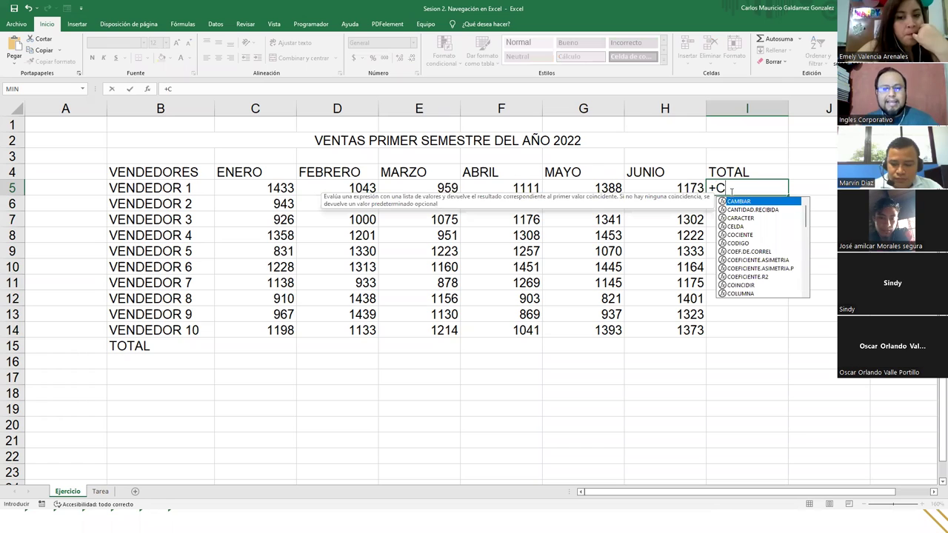
{"action": "type", "text": "5"}
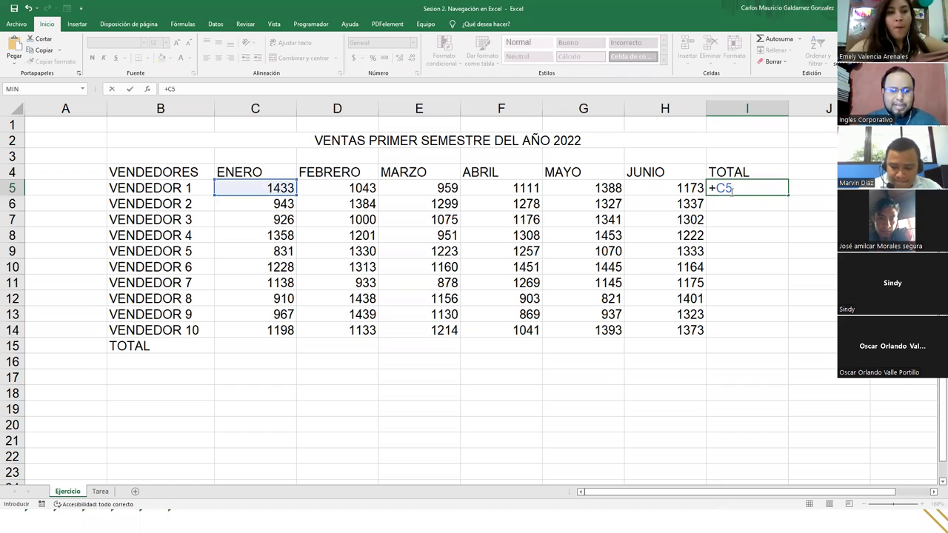
{"action": "type", "text": "+"}
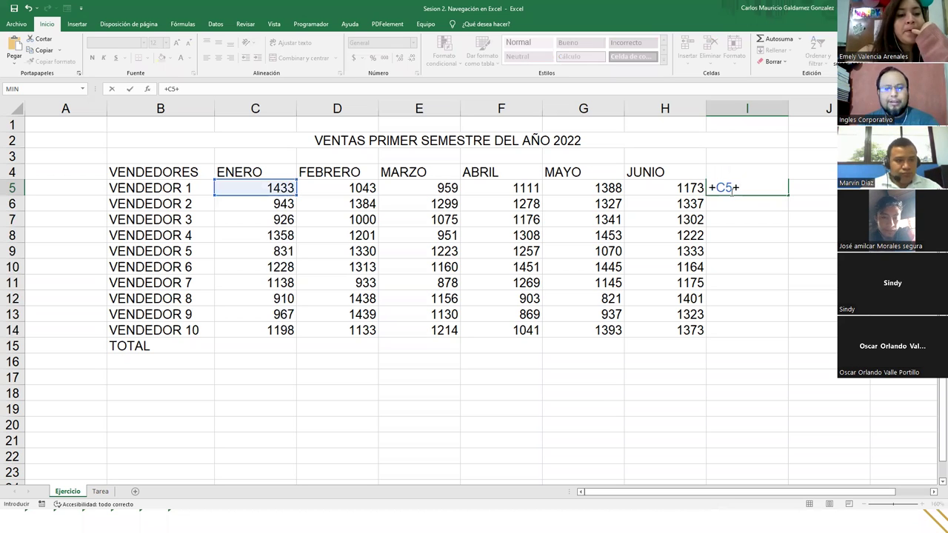
{"action": "type", "text": "D5"}
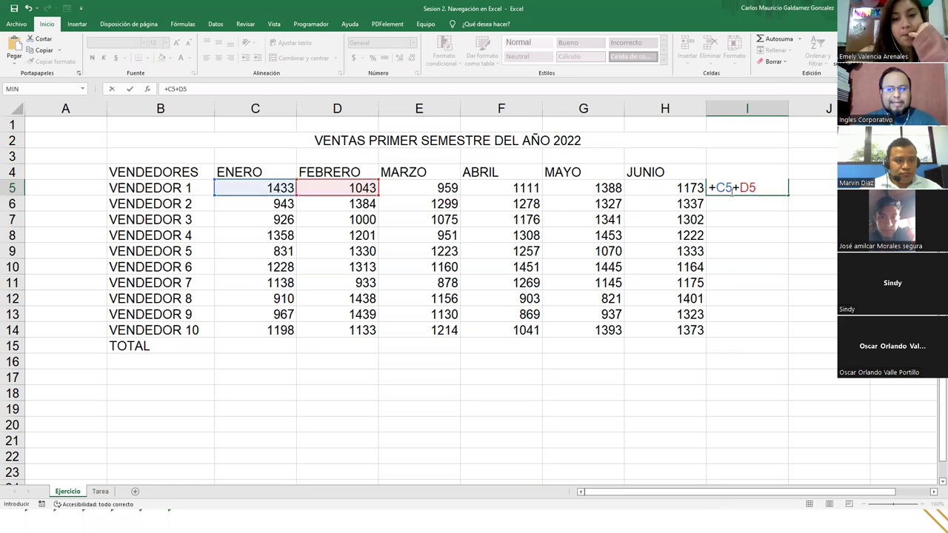
{"action": "type", "text": "+"}
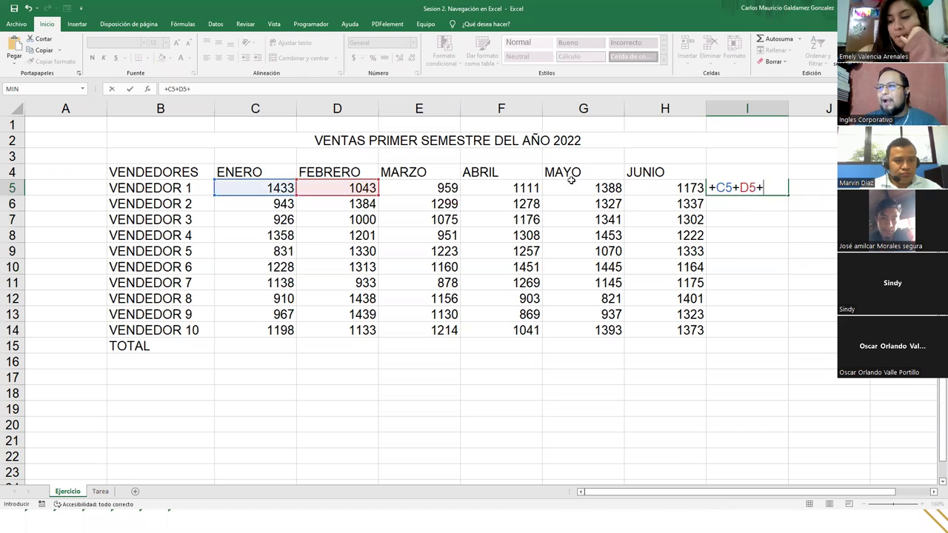
{"action": "left_click", "coordinate": [427, 191]}
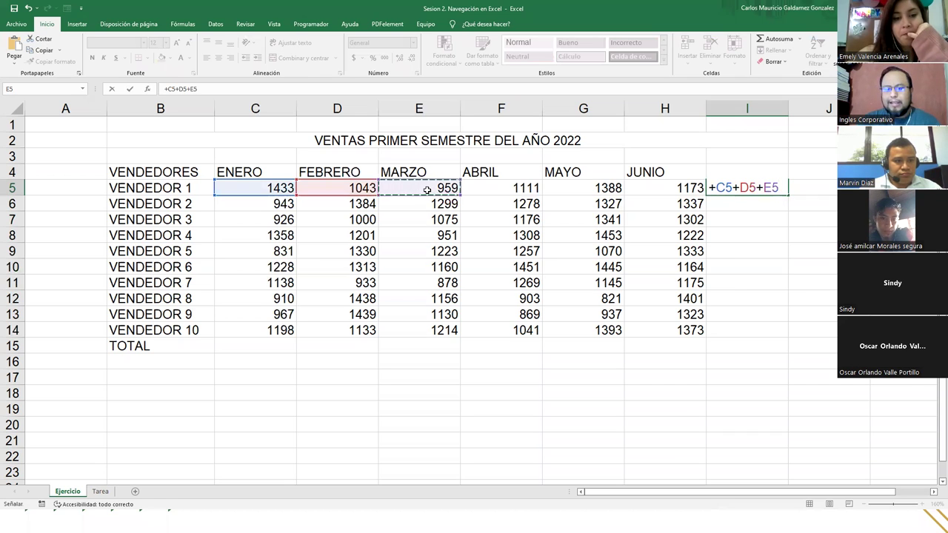
{"action": "type", "text": "+"}
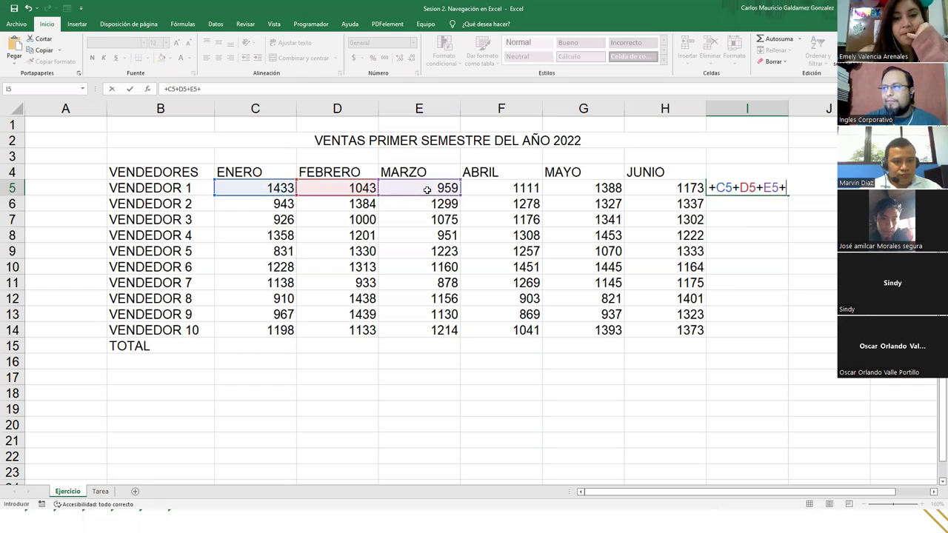
{"action": "left_click", "coordinate": [522, 187]}
{"action": "type", "text": "+"}
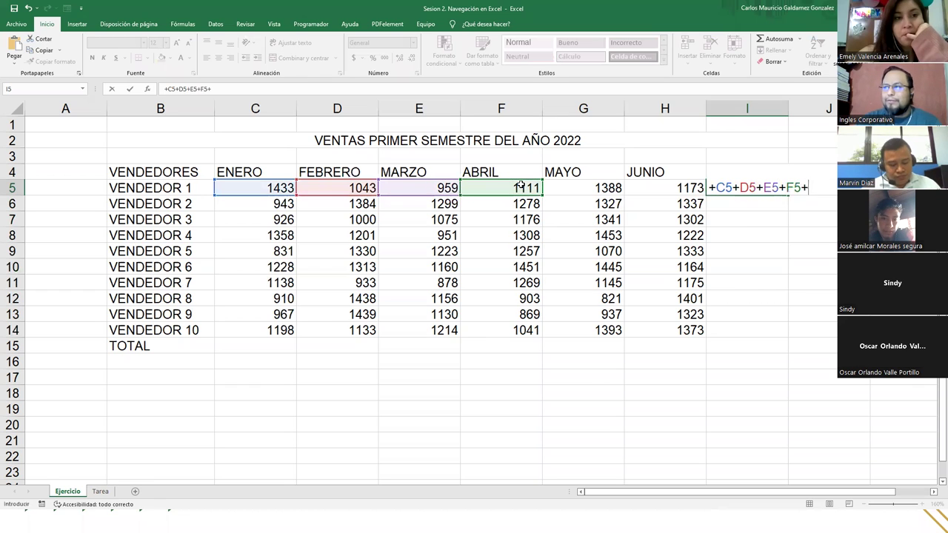
{"action": "left_click", "coordinate": [563, 188]}
{"action": "type", "text": "+"}
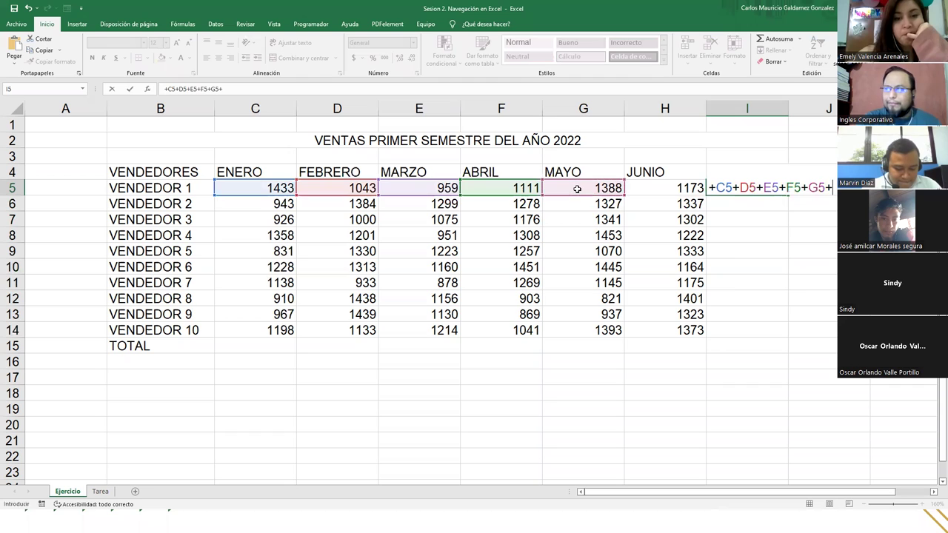
{"action": "left_click", "coordinate": [663, 185]}
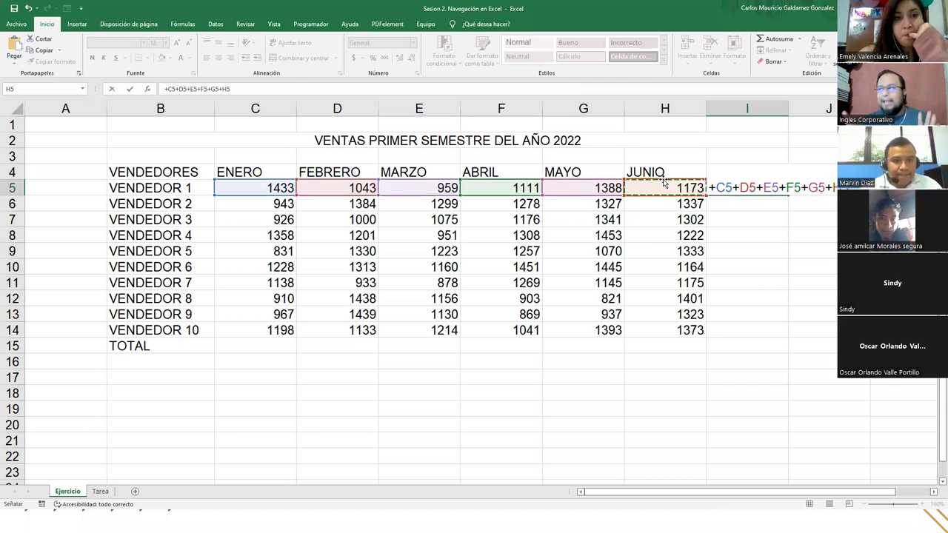
{"action": "key", "text": "Return"}
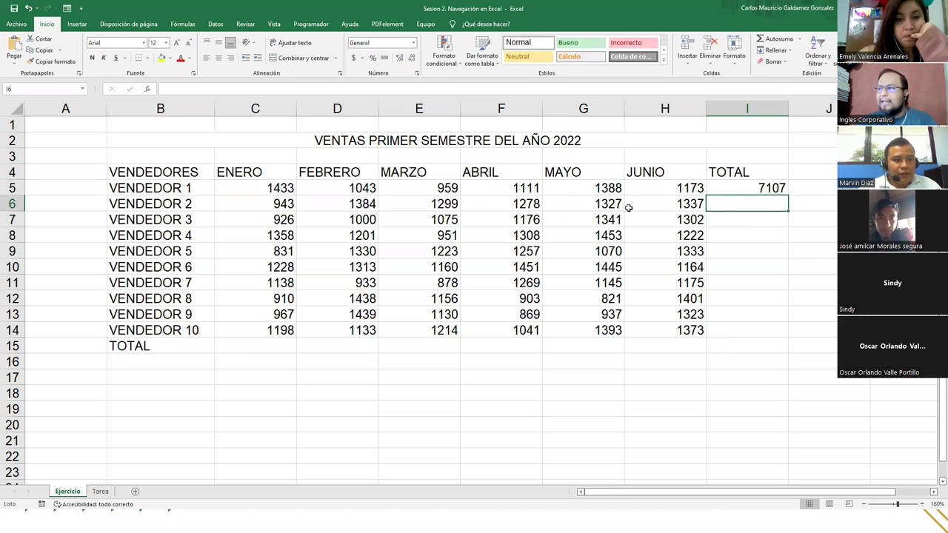
- Check VENDEDOR 1's total in I5 against the sum of the selected sales range C5:H5
{"action": "left_click", "coordinate": [740, 188]}
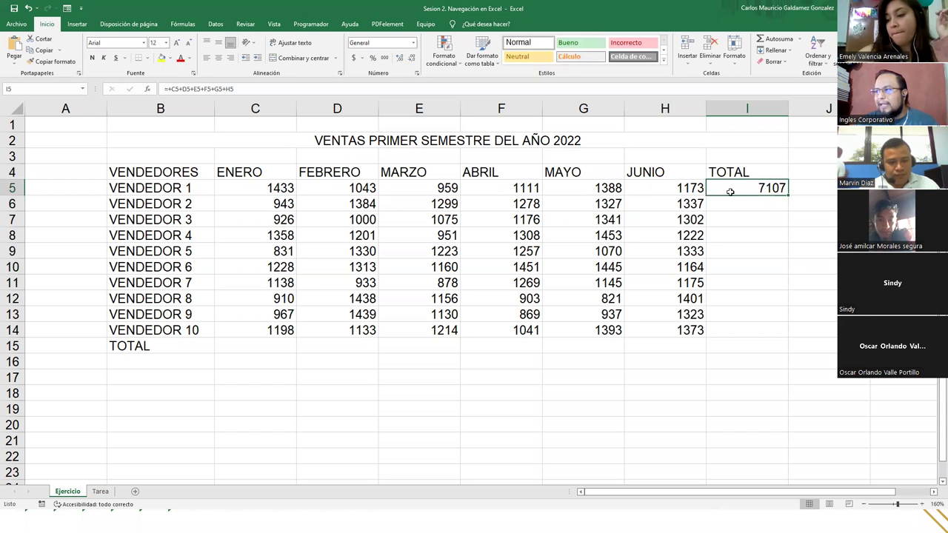
{"action": "left_click", "coordinate": [265, 191]}
{"action": "left_click_drag", "start_coordinate": [349, 188], "coordinate": [644, 189]}
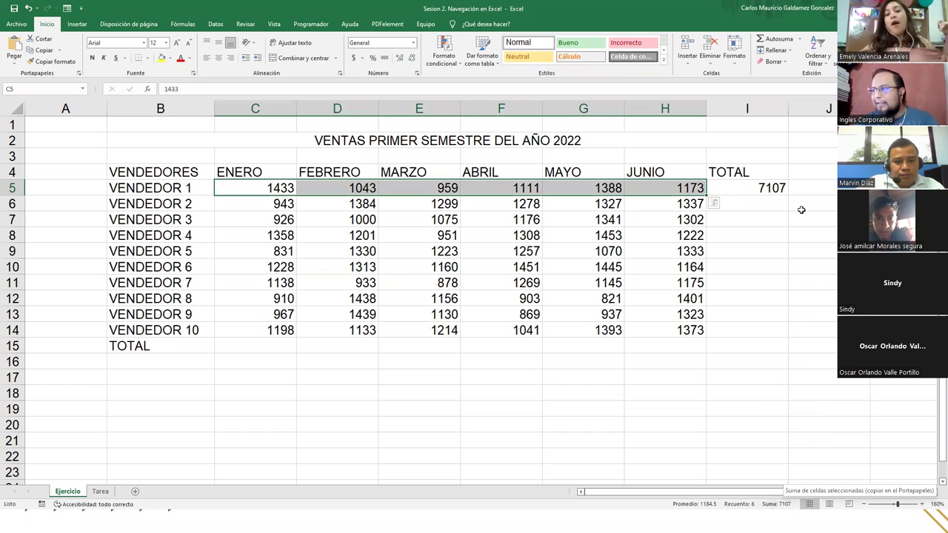
- Enter the formula =C6+D6+E6+F6+G6+H6 in I6 to total VENDEDOR 2's sales
{"action": "left_click", "coordinate": [766, 203]}
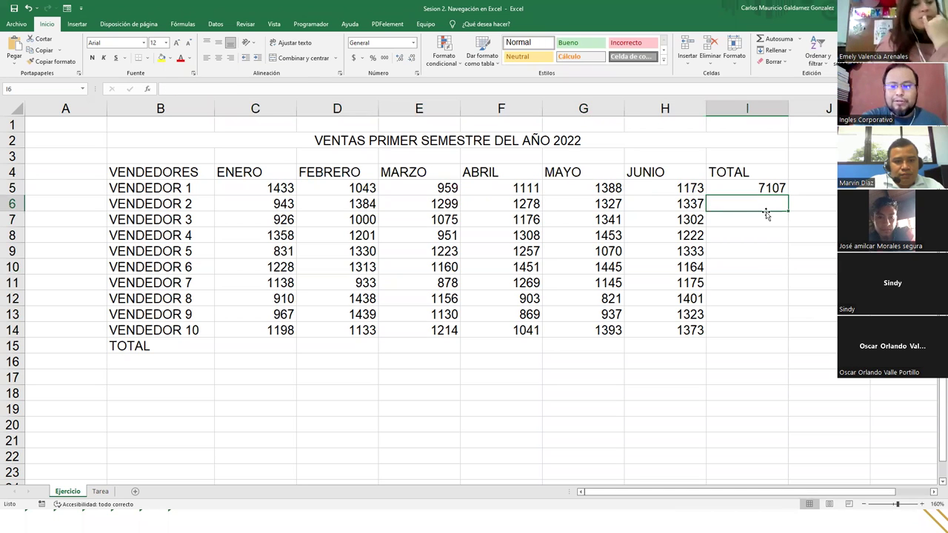
{"action": "type", "text": "="}
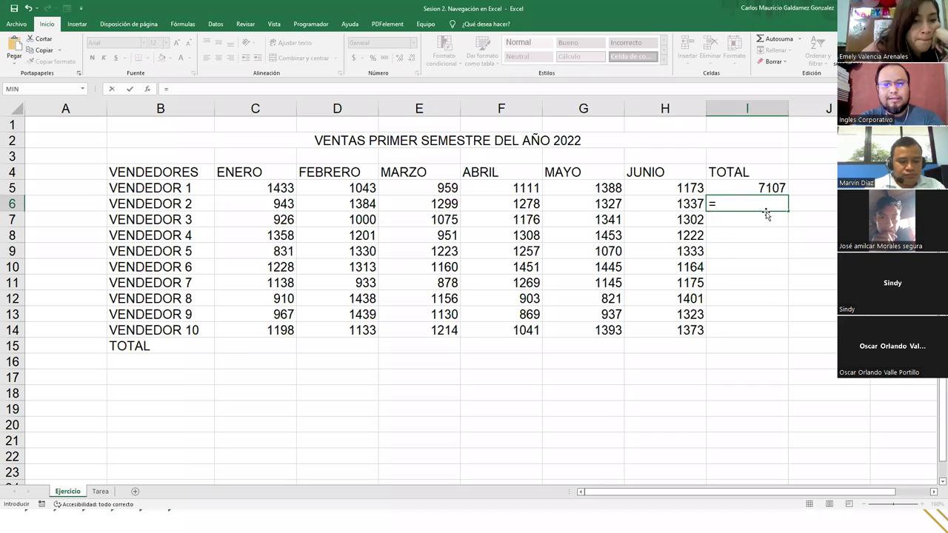
{"action": "type", "text": "C"}
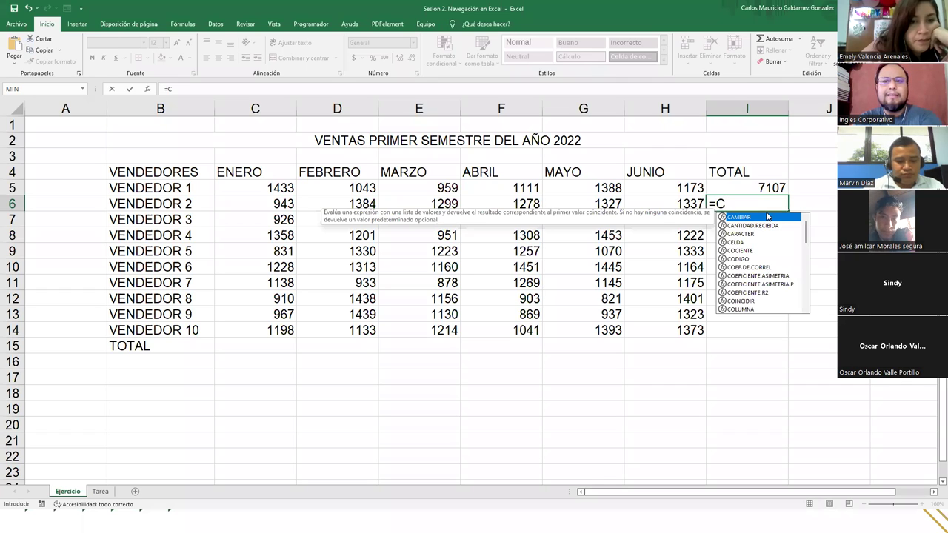
{"action": "type", "text": "6"}
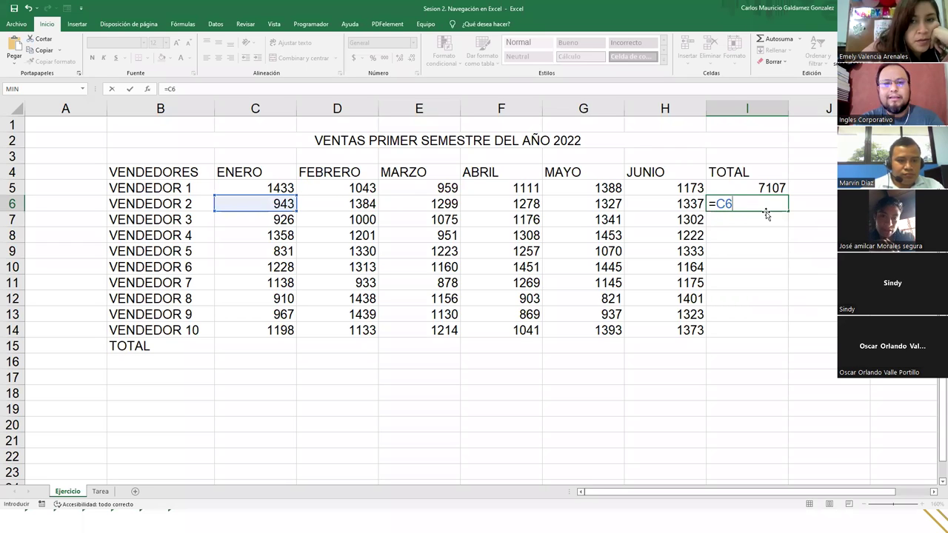
{"action": "type", "text": "+"}
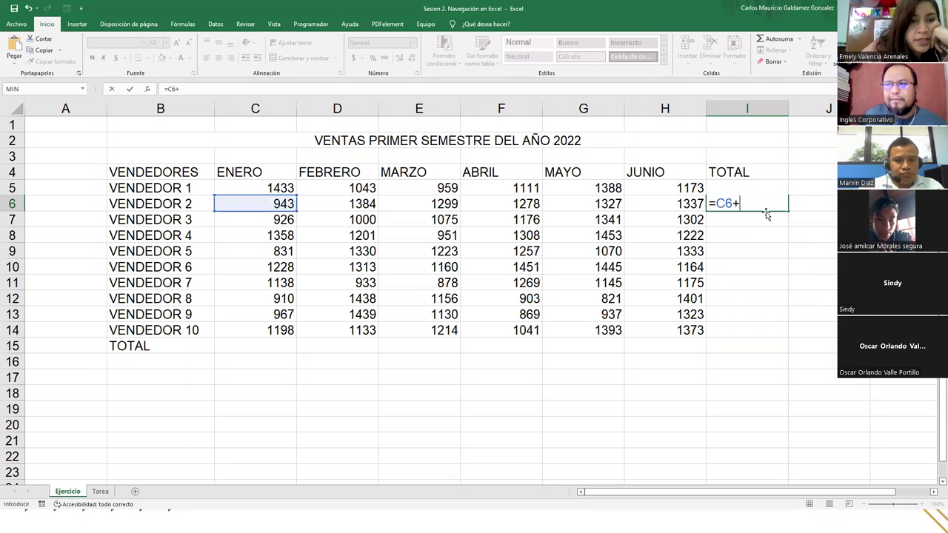
{"action": "type", "text": "D"}
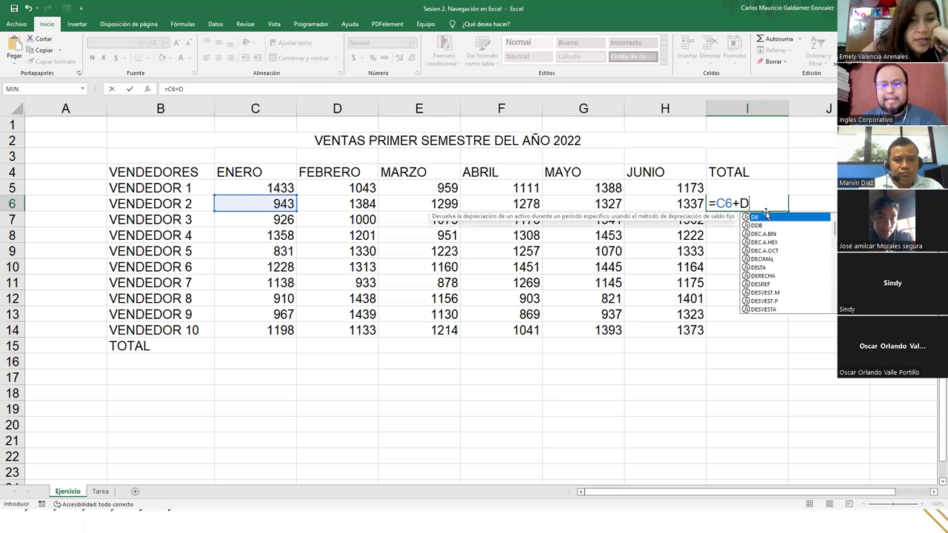
{"action": "type", "text": "6+"}
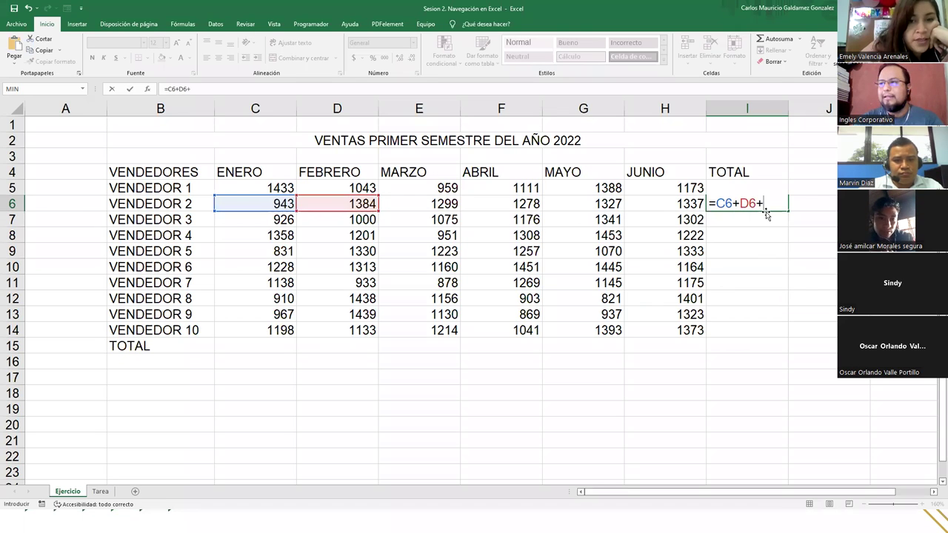
{"action": "left_click", "coordinate": [418, 208]}
{"action": "type", "text": "+"}
{"action": "left_click", "coordinate": [488, 207]}
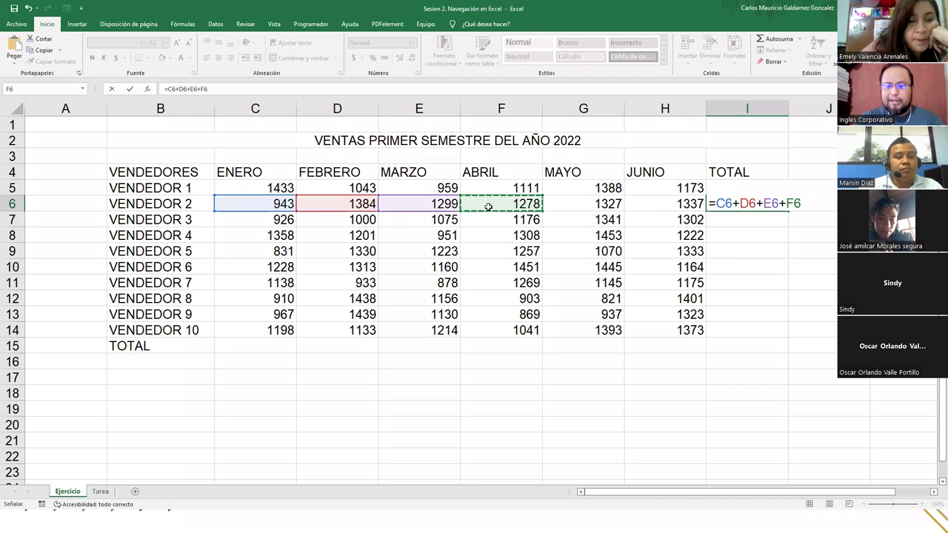
{"action": "type", "text": "+"}
{"action": "left_click", "coordinate": [613, 204]}
{"action": "type", "text": "+"}
{"action": "left_click", "coordinate": [658, 208]}
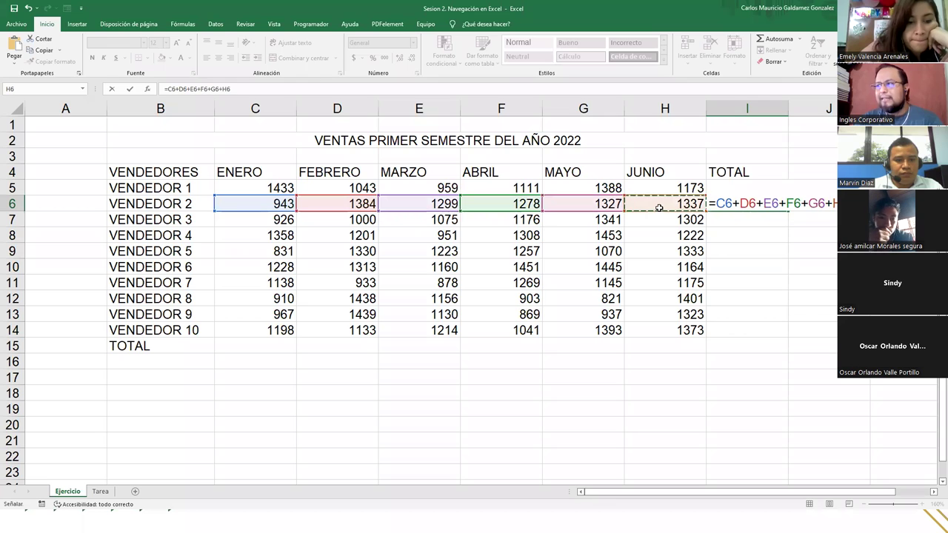
{"action": "key", "text": "Return"}
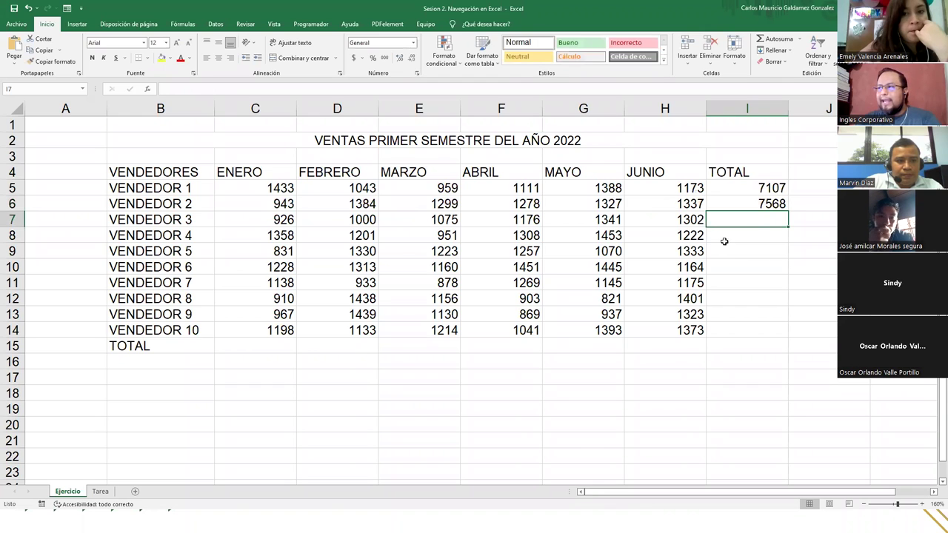
- Select the TOTAL cells I5:I14, and examine the cell references in the formulas of I6 and I5
{"action": "left_click_drag", "start_coordinate": [749, 189], "coordinate": [747, 328]}
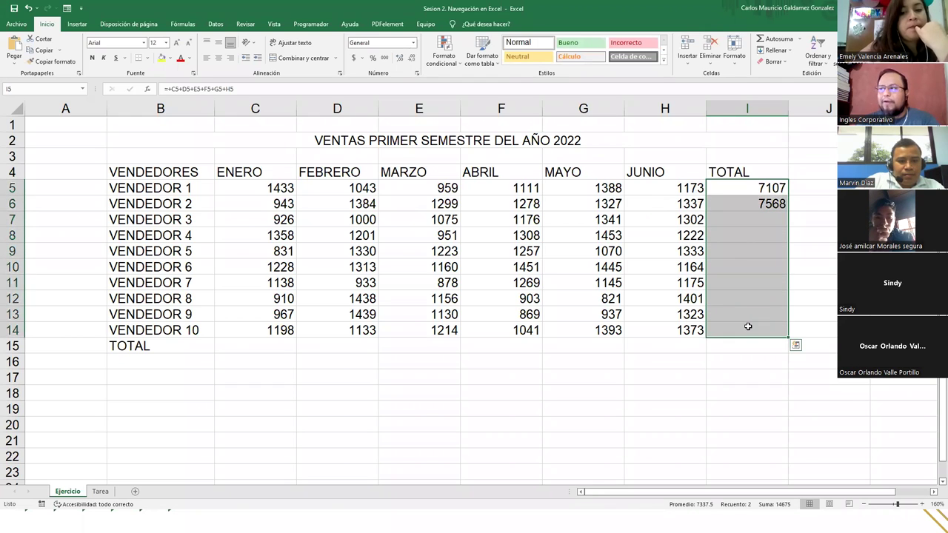
{"action": "left_click", "coordinate": [753, 202]}
{"action": "double_click", "coordinate": [754, 202]}
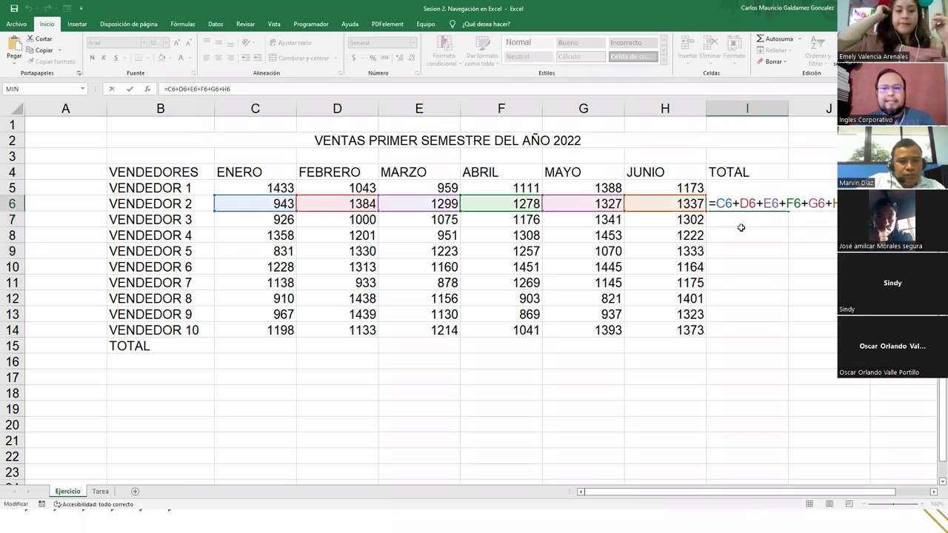
{"action": "key", "text": "ctrl+Return"}
{"action": "left_click", "coordinate": [731, 188]}
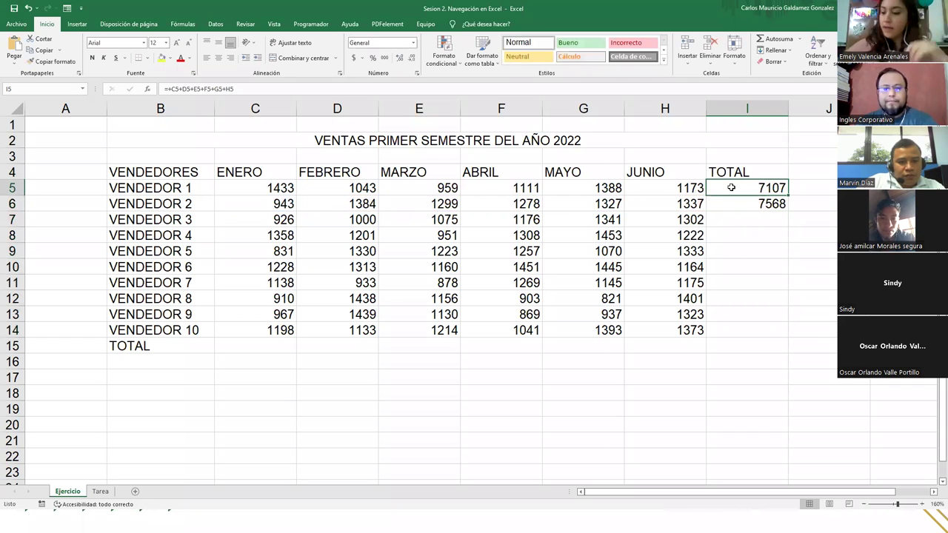
{"action": "double_click", "coordinate": [731, 187]}
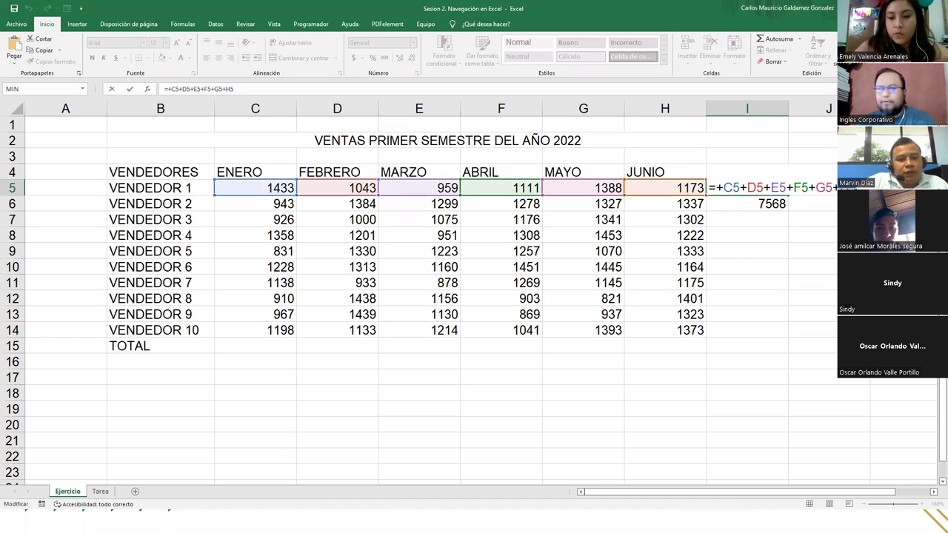
- Review the cell-by-cell addition formulas in I5 and I6 and the vendors' TOTAL range I5:I14
{"action": "key", "text": "Return"}
{"action": "key", "text": "F2"}
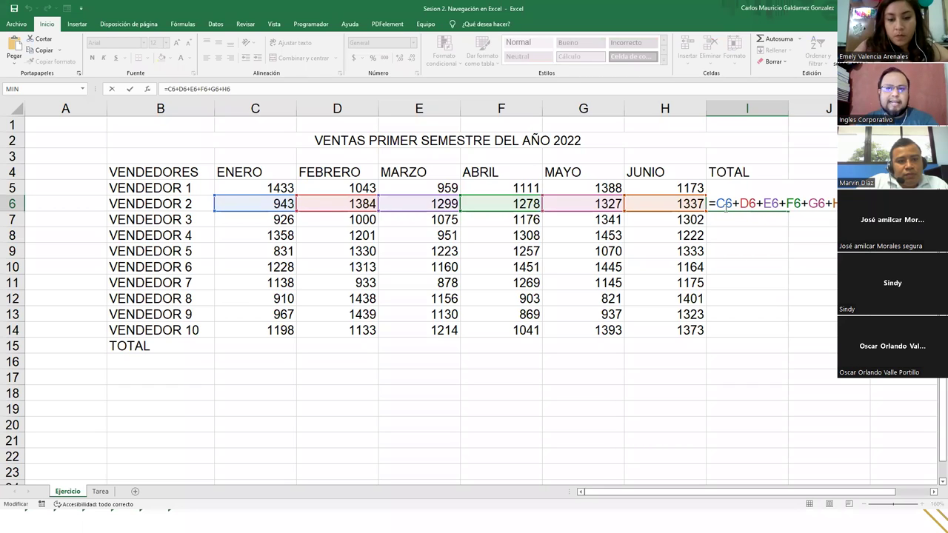
{"action": "key", "text": "Return"}
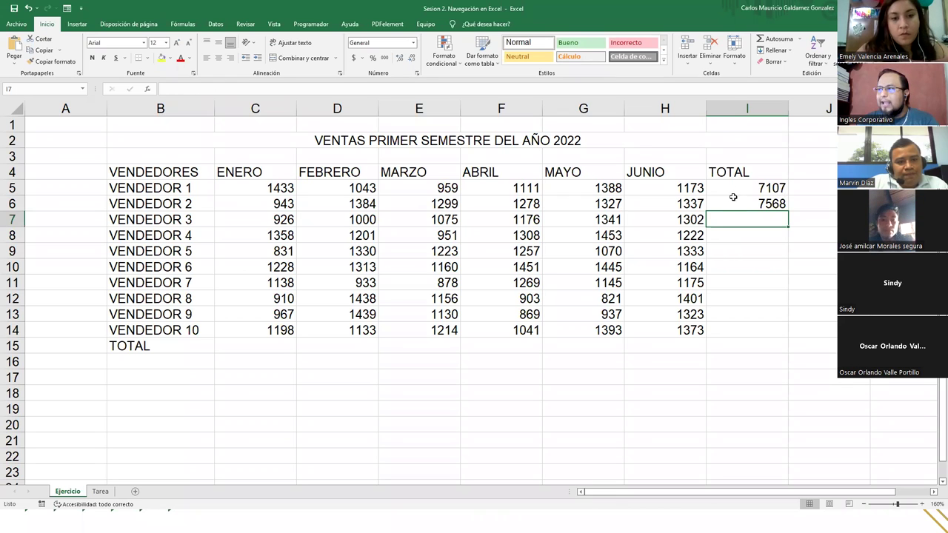
{"action": "left_click_drag", "start_coordinate": [736, 190], "coordinate": [751, 327]}
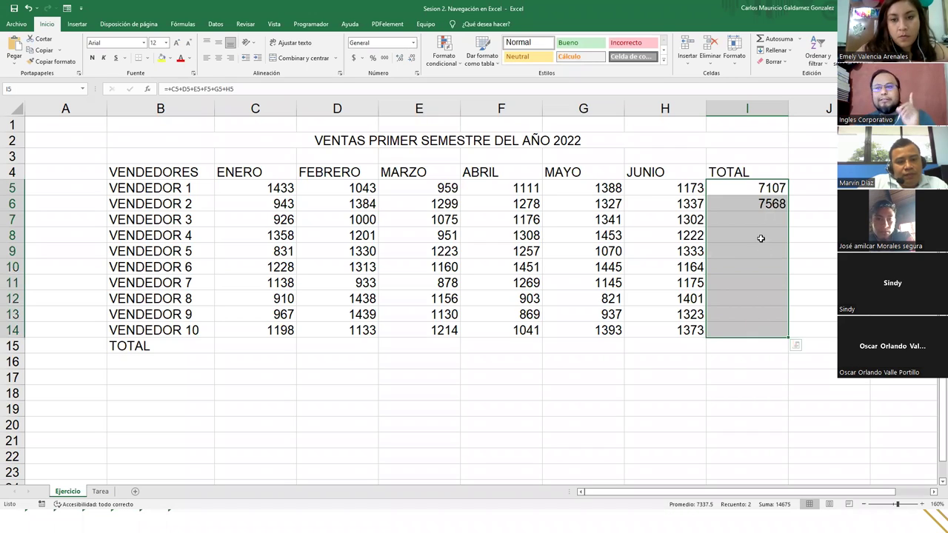
{"action": "left_click", "coordinate": [743, 206]}
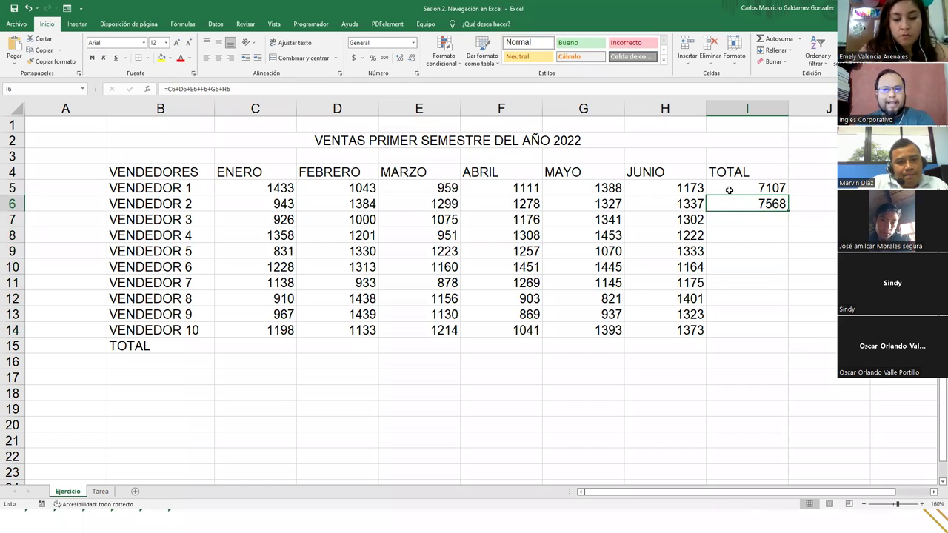
- Enter the formula =suma(C5:C14) in C15 to total the ENERO sales of all vendors
{"action": "left_click", "coordinate": [250, 348]}
{"action": "left_click_drag", "start_coordinate": [264, 189], "coordinate": [242, 333]}
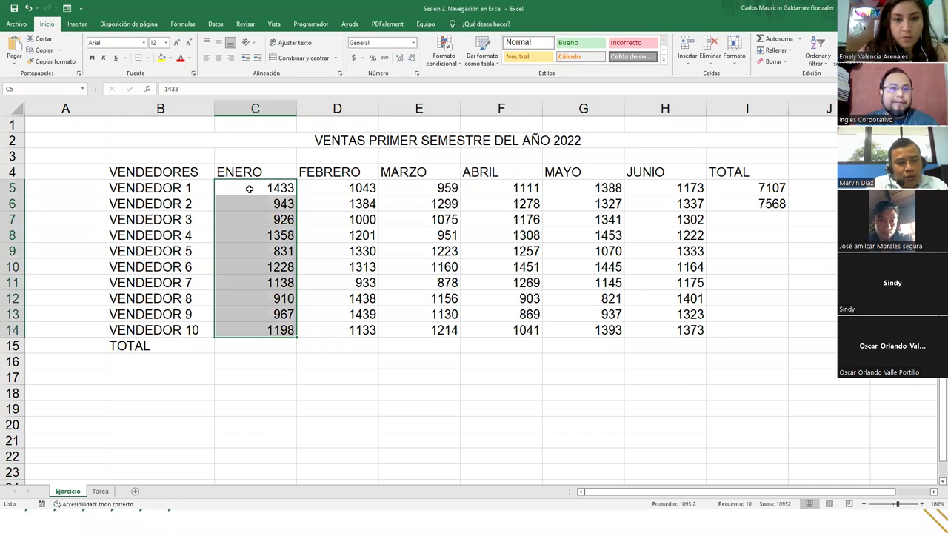
{"action": "left_click", "coordinate": [255, 350]}
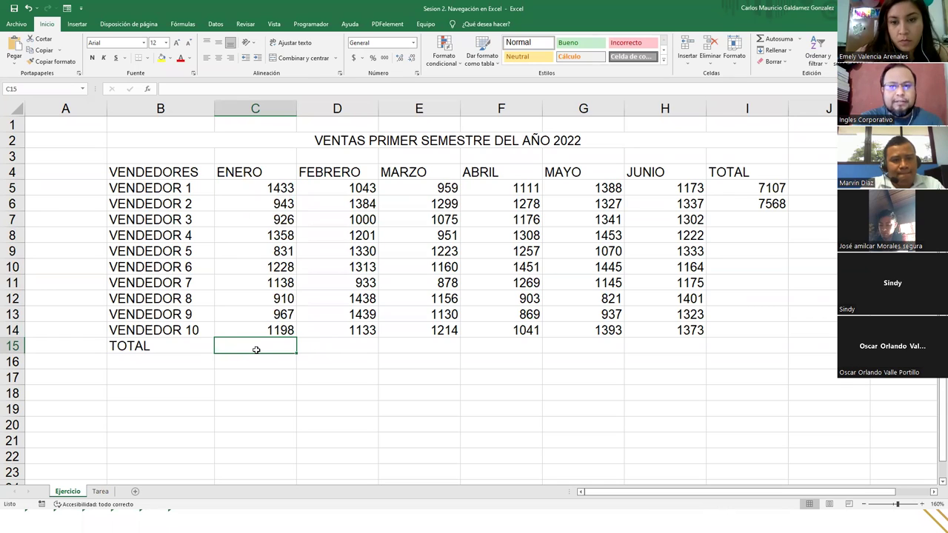
{"action": "type", "text": "="}
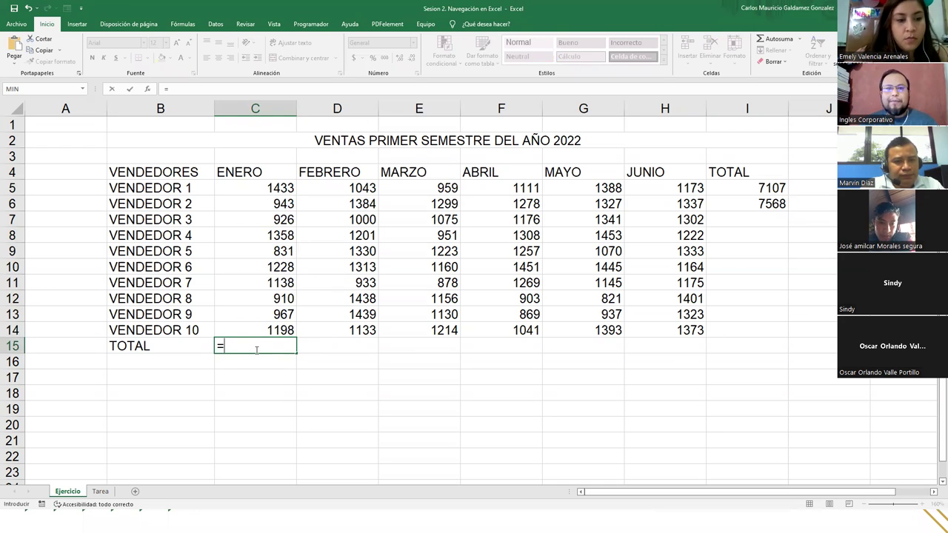
{"action": "type", "text": "suma"}
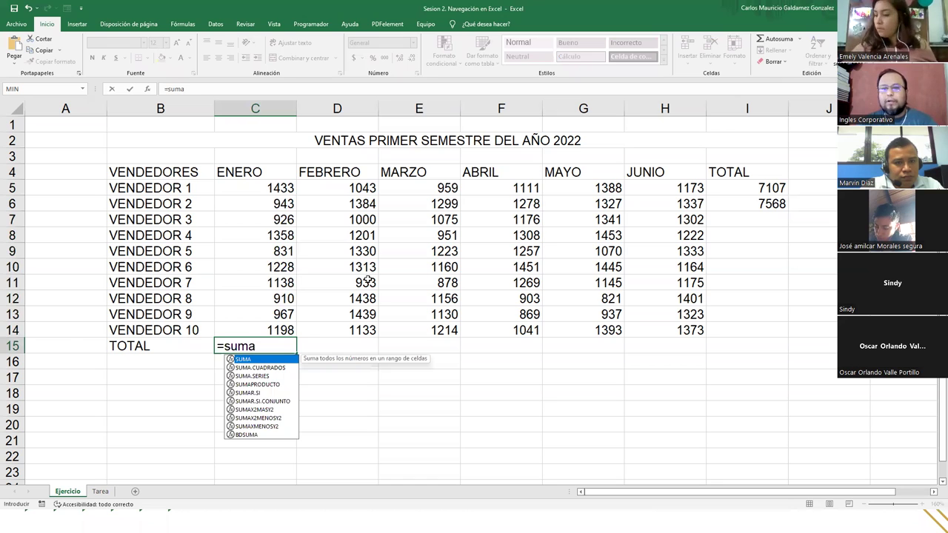
{"action": "type", "text": "("}
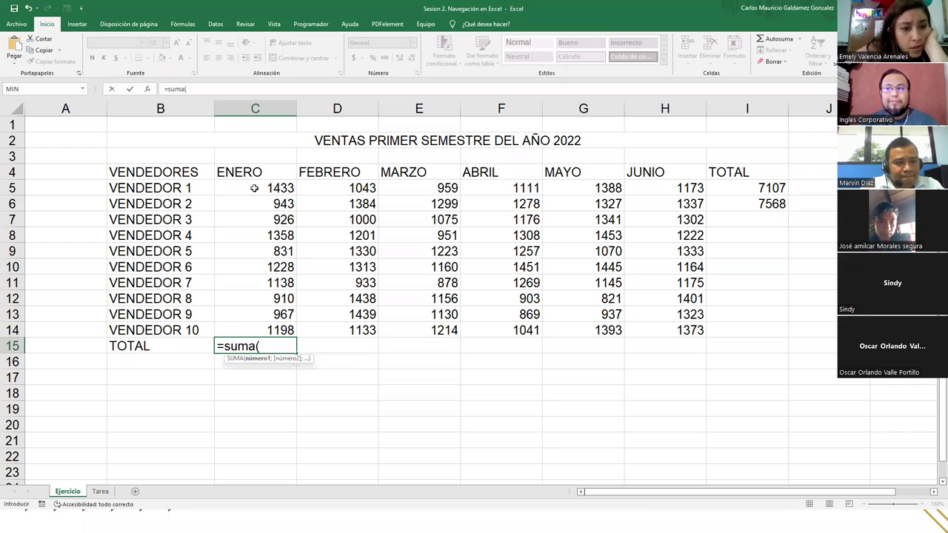
{"action": "type", "text": "C5"}
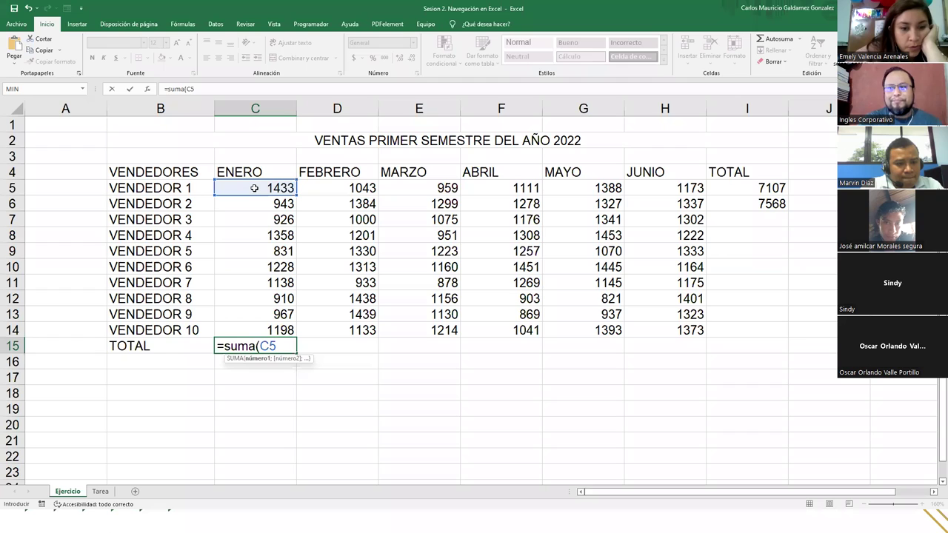
{"action": "type", "text": ":"}
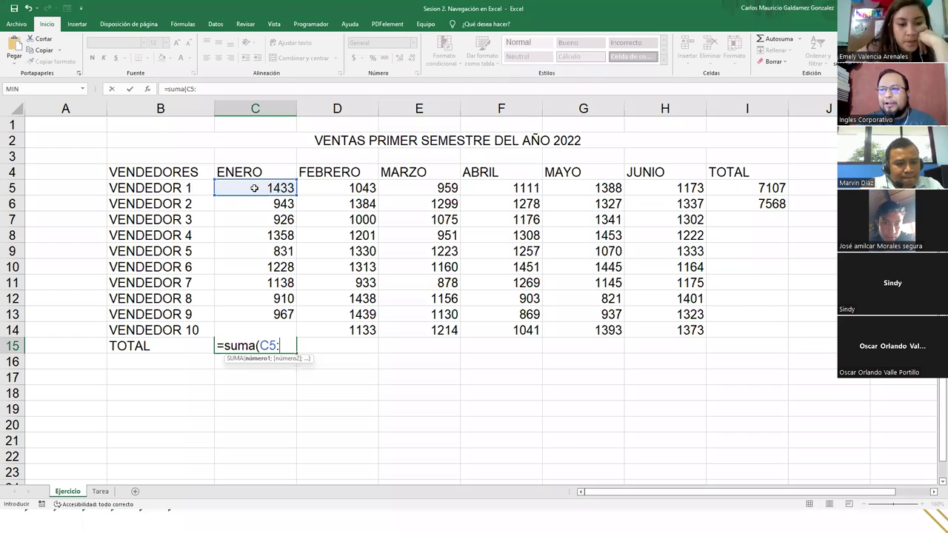
{"action": "type", "text": "C14"}
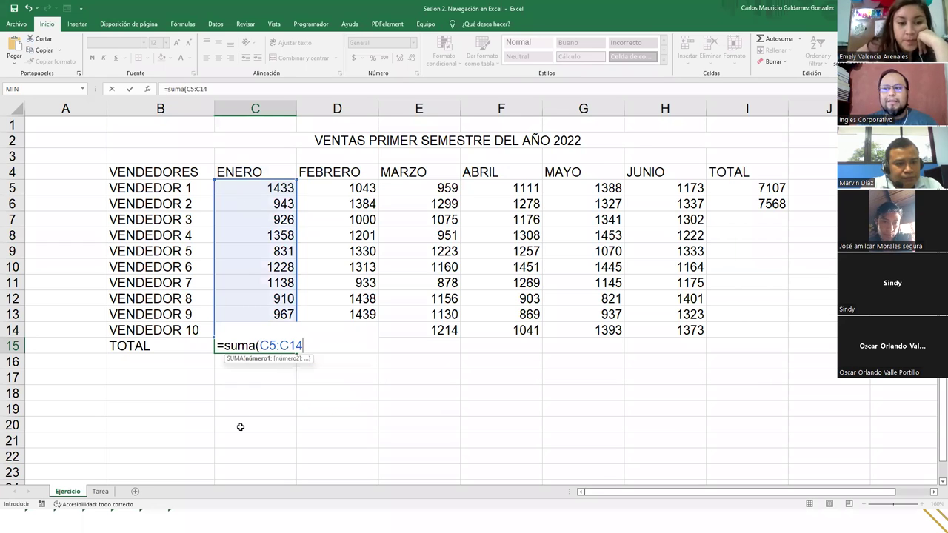
{"action": "type", "text": ")"}
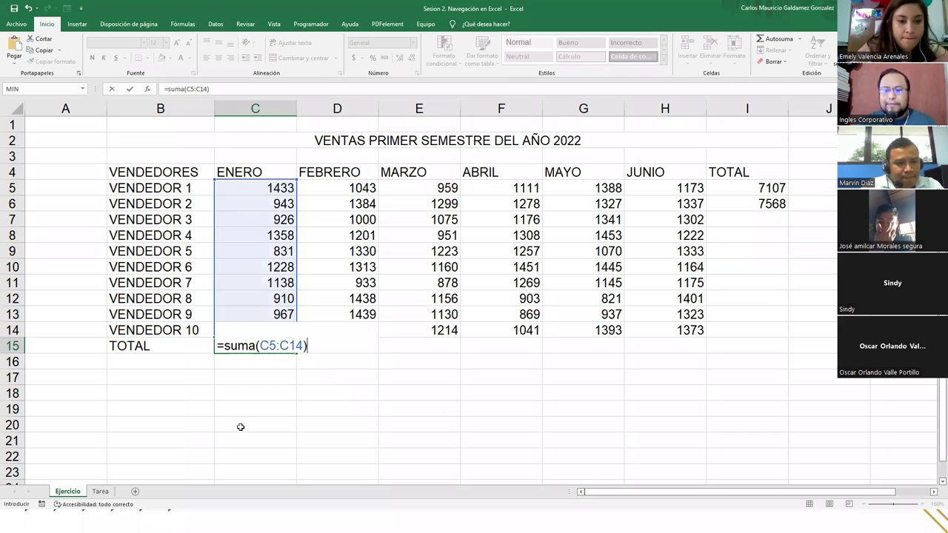
{"action": "key", "text": "Return"}
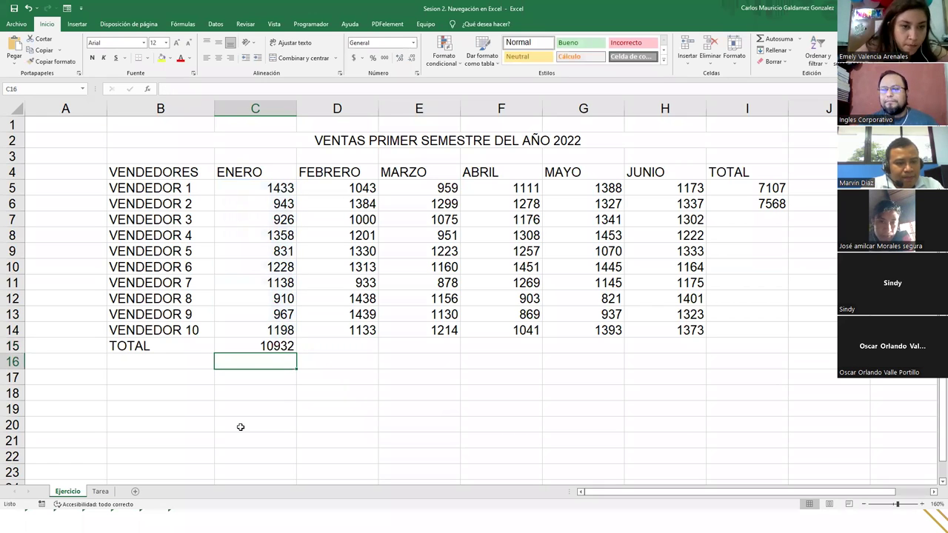
- Inspect the SUMA formula in C15 and check its result against the sum of the selected range C5:C14
{"action": "key", "text": "Up"}
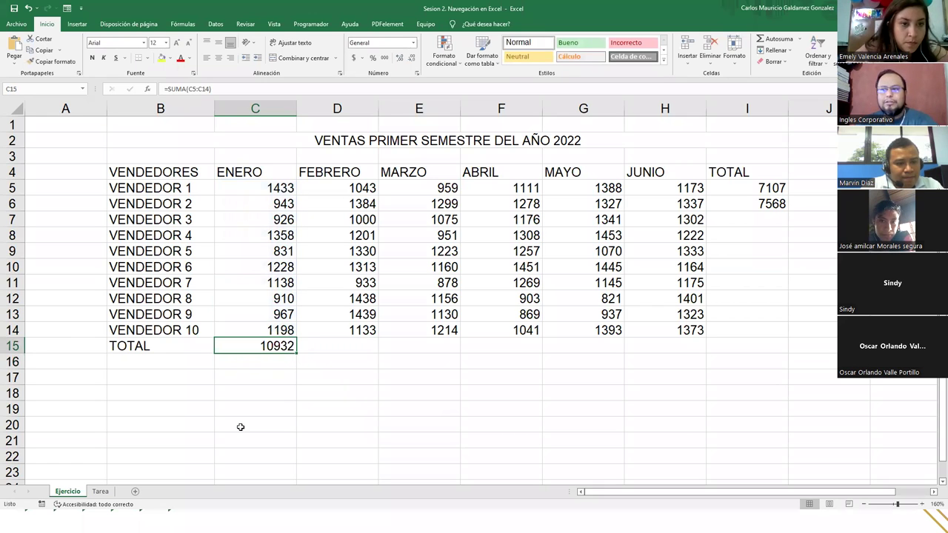
{"action": "key", "text": "F2"}
{"action": "key", "text": "Escape"}
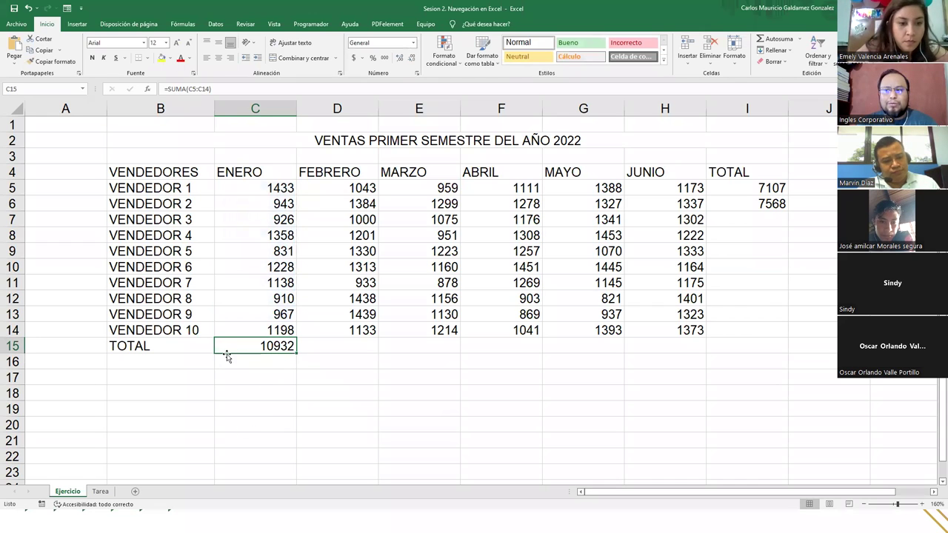
{"action": "left_click_drag", "start_coordinate": [264, 187], "coordinate": [261, 328]}
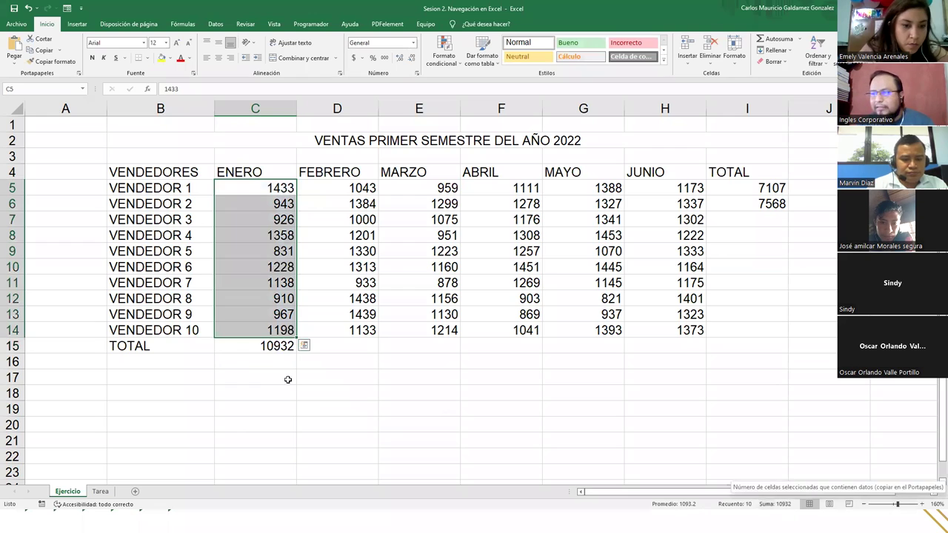
{"action": "left_click", "coordinate": [258, 345]}
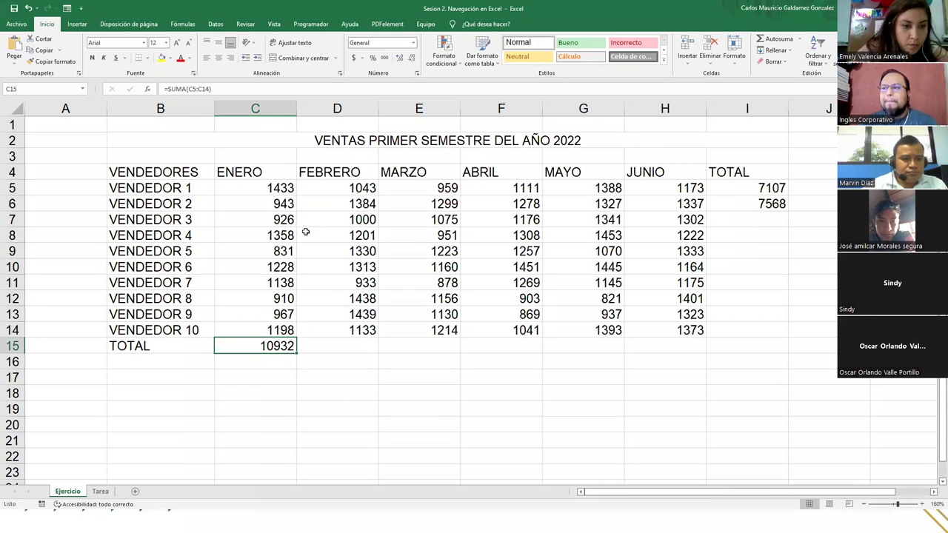
- Enter the formula =suma(D5:D14) in D15 to total the FEBRERO sales of all vendors
{"action": "left_click", "coordinate": [337, 345]}
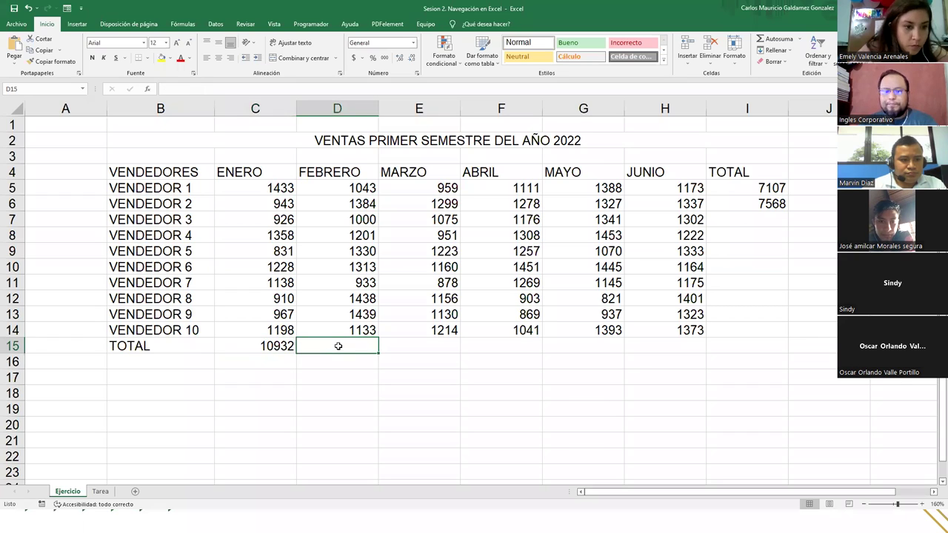
{"action": "type", "text": "="}
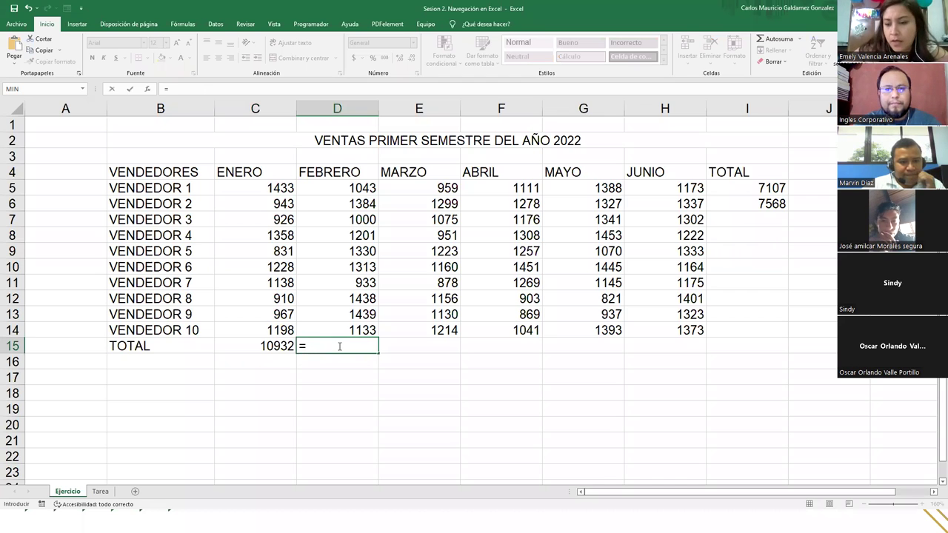
{"action": "type", "text": "suma"}
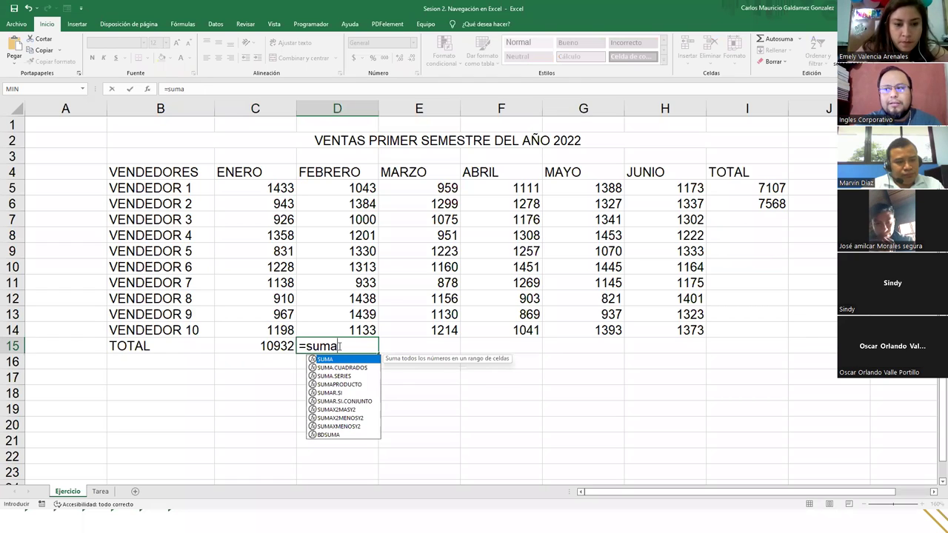
{"action": "type", "text": "("}
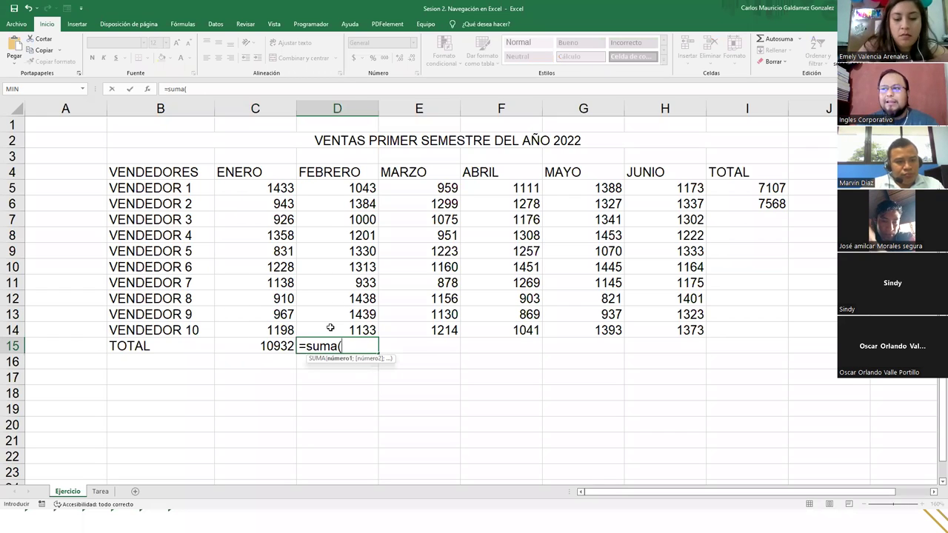
{"action": "left_click", "coordinate": [340, 358]}
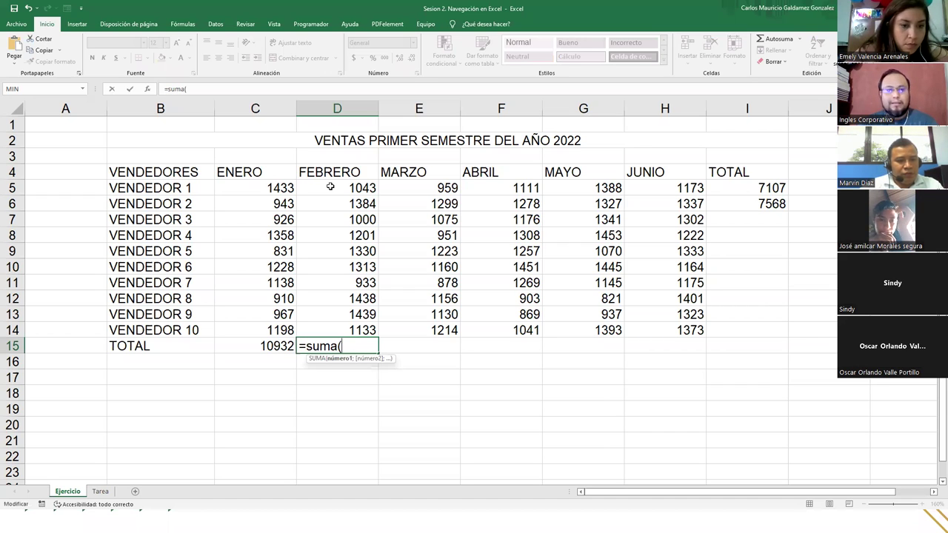
{"action": "left_click", "coordinate": [330, 187]}
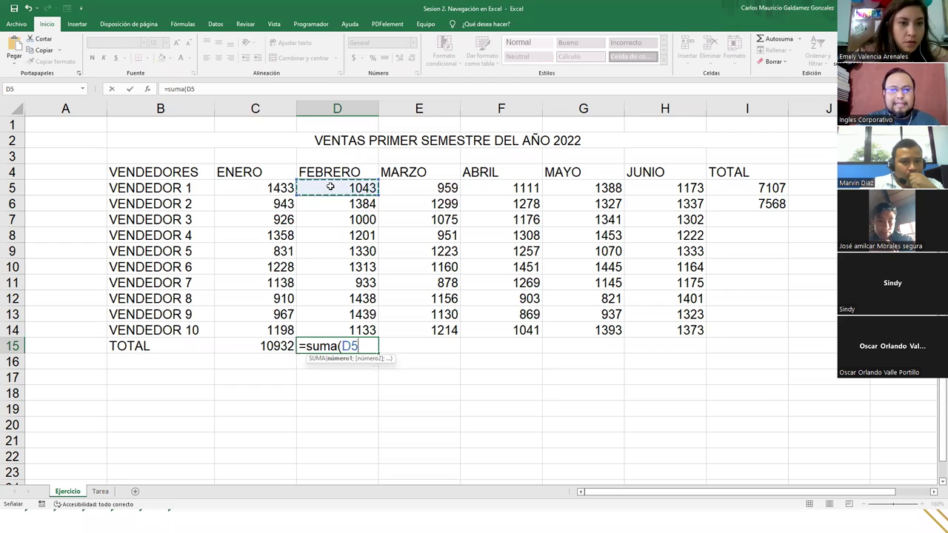
{"action": "key", "text": "F8"}
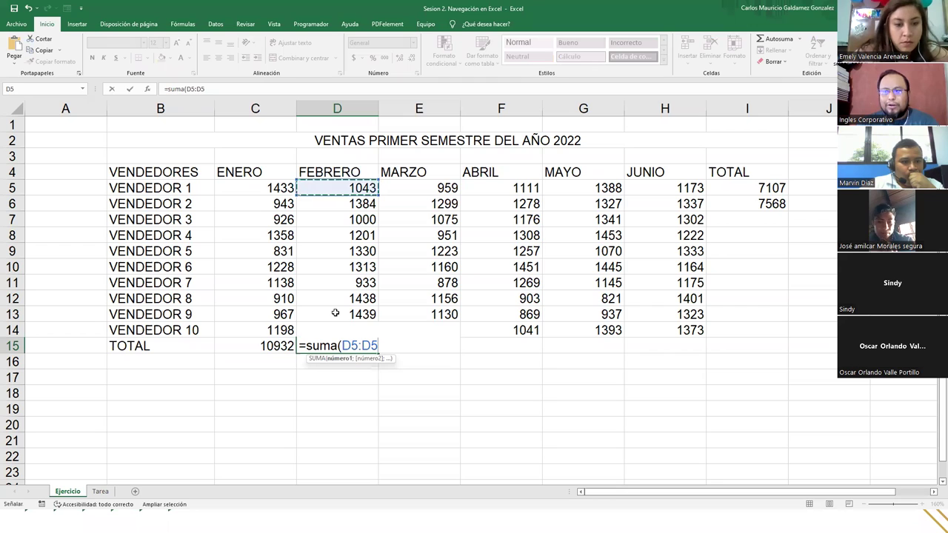
{"action": "type", "text": "D14"}
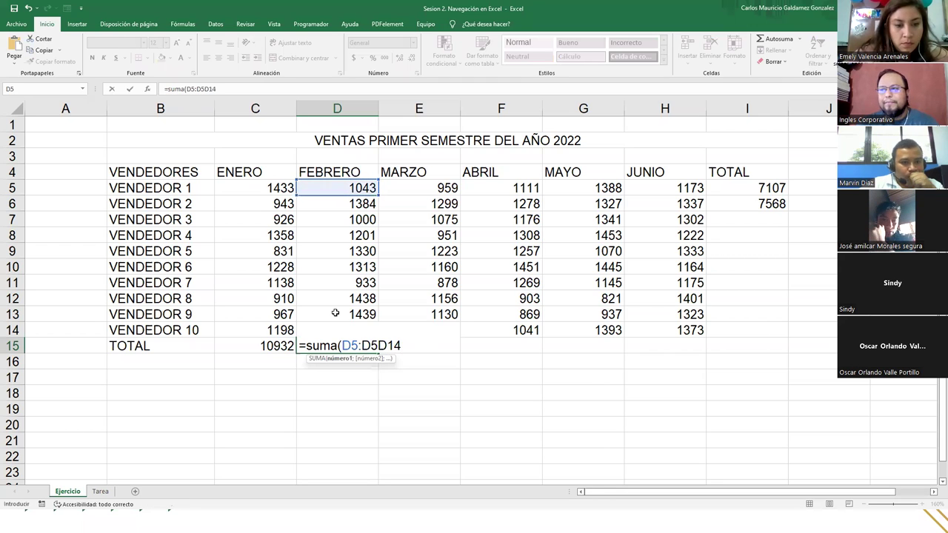
{"action": "key", "text": "BackSpace"}
{"action": "key", "text": "BackSpace"}
{"action": "key", "text": "BackSpace"}
{"action": "key", "text": "BackSpace"}
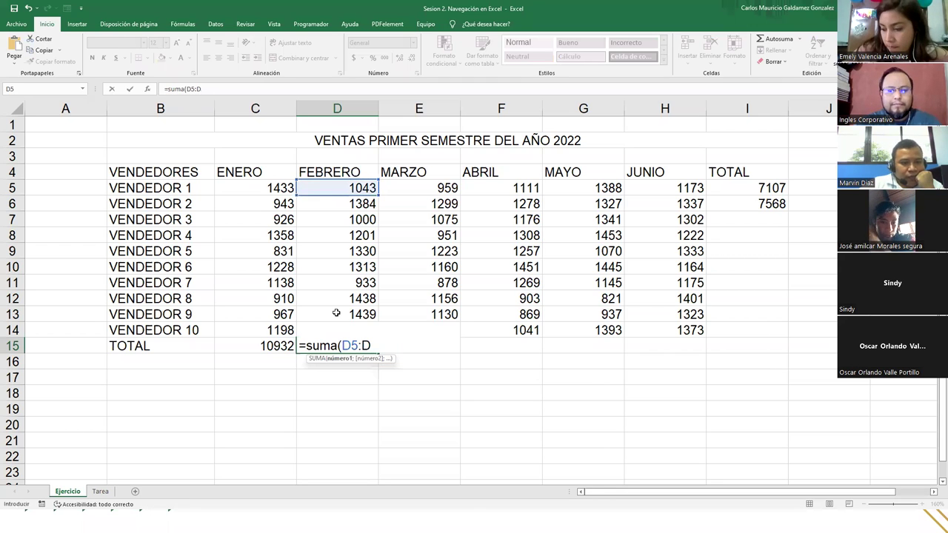
{"action": "type", "text": "14)"}
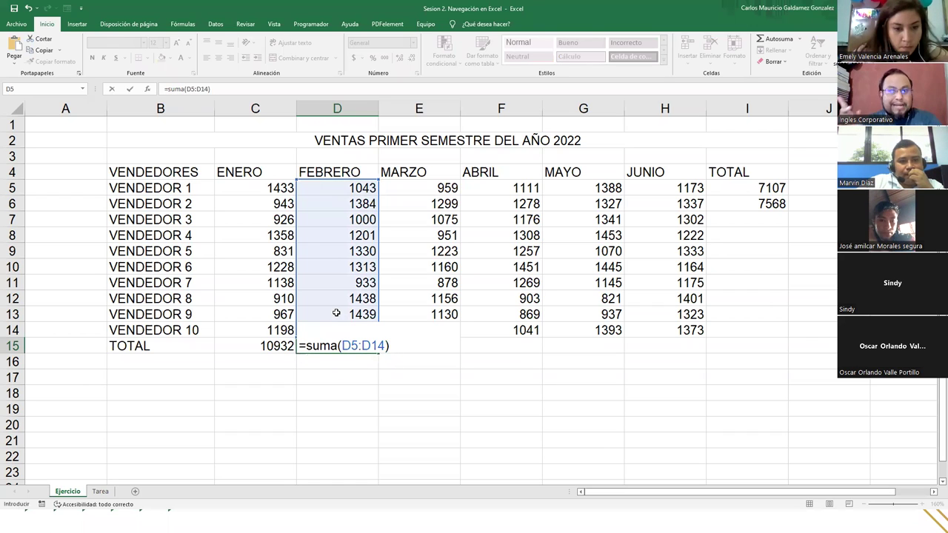
{"action": "key", "text": "Return"}
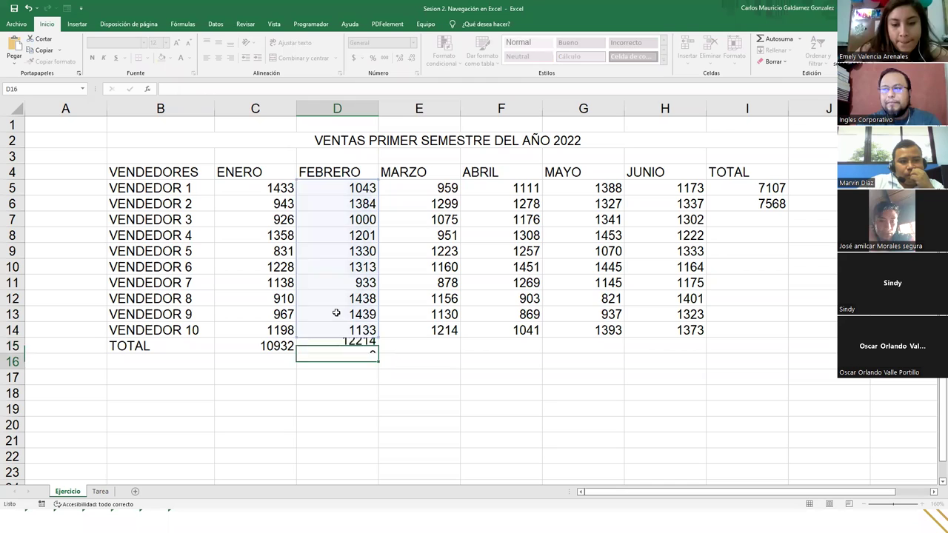
- Check the FEBRERO total in D15 against the sum of the selected range D5:D14
{"action": "left_click", "coordinate": [330, 346]}
{"action": "left_click_drag", "start_coordinate": [330, 185], "coordinate": [330, 327]}
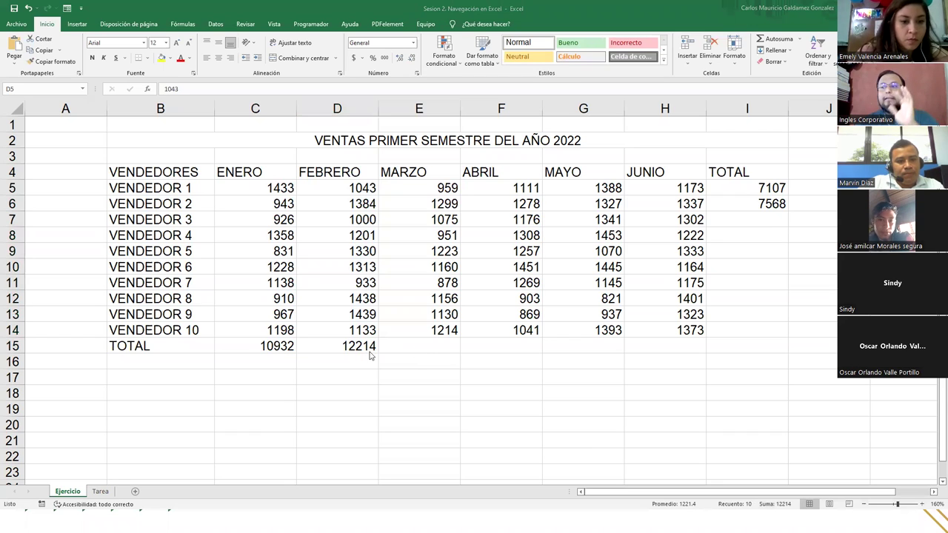
{"action": "left_click", "coordinate": [261, 347]}
{"action": "left_click", "coordinate": [411, 346]}
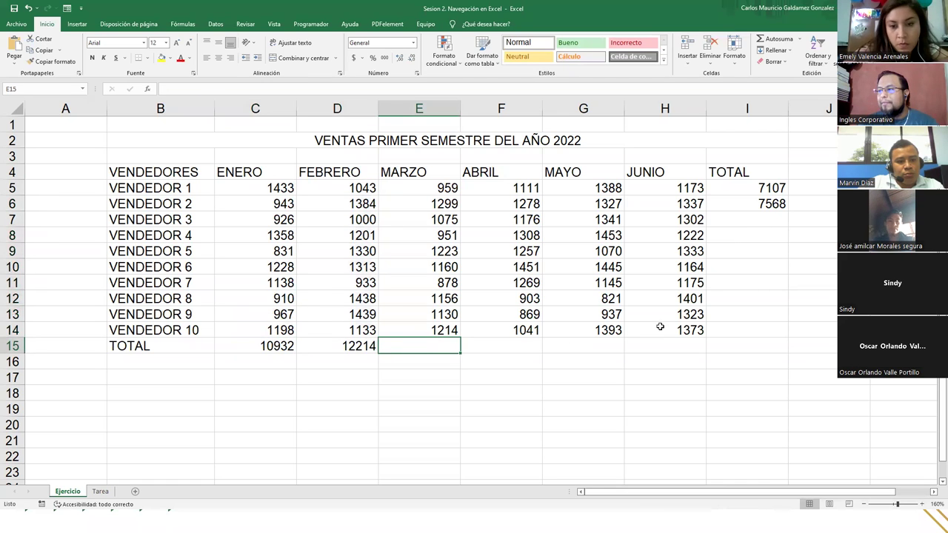
- Review the vendor TOTAL cells I5:I14, the cell-by-cell addition formula in I6 and the SUMA formula in D15
{"action": "left_click", "coordinate": [741, 183]}
{"action": "left_click_drag", "start_coordinate": [740, 219], "coordinate": [741, 323]}
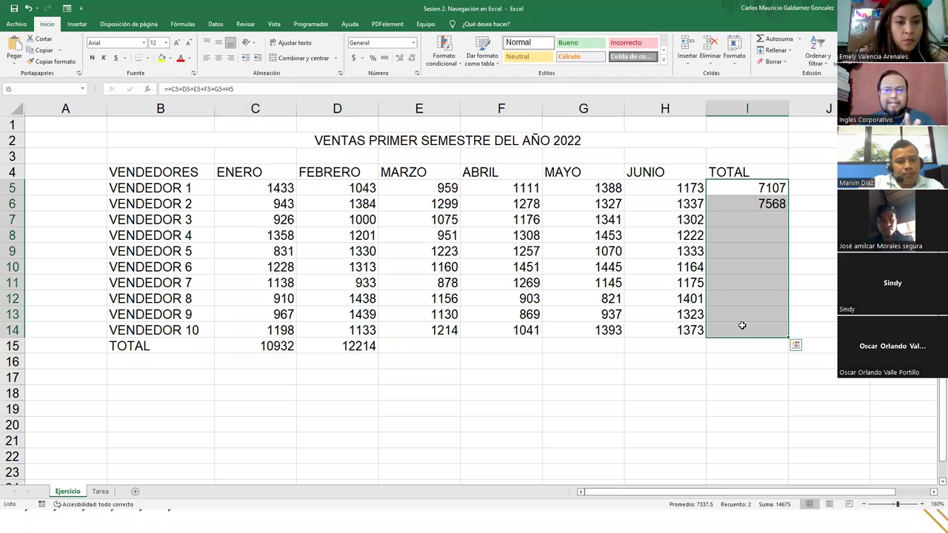
{"action": "left_click", "coordinate": [748, 203]}
{"action": "double_click", "coordinate": [747, 202]}
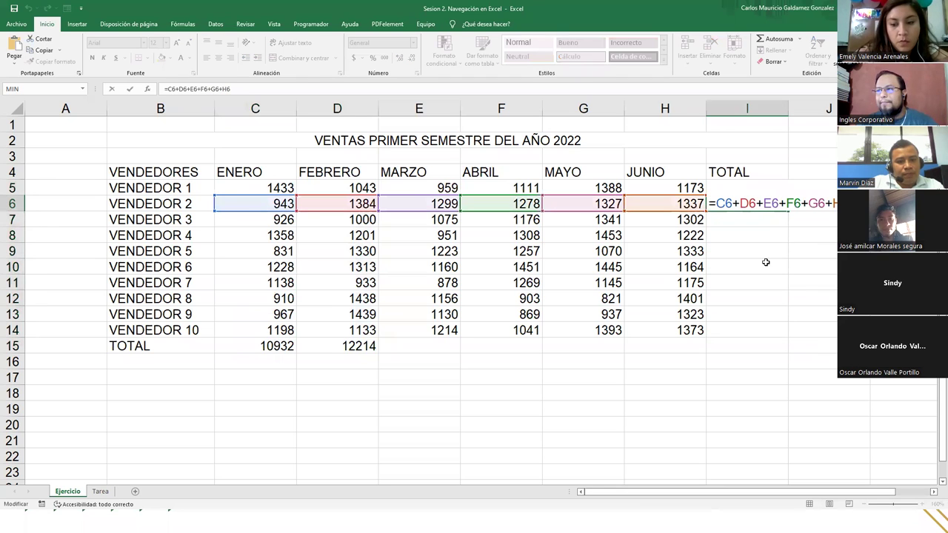
{"action": "key", "text": "Escape"}
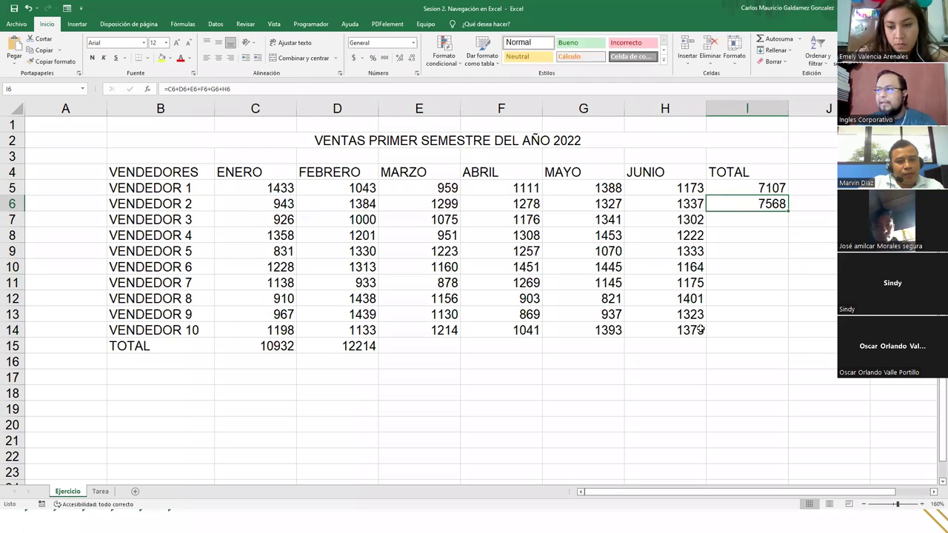
{"action": "left_click", "coordinate": [339, 346]}
{"action": "key", "text": "alt+equal"}
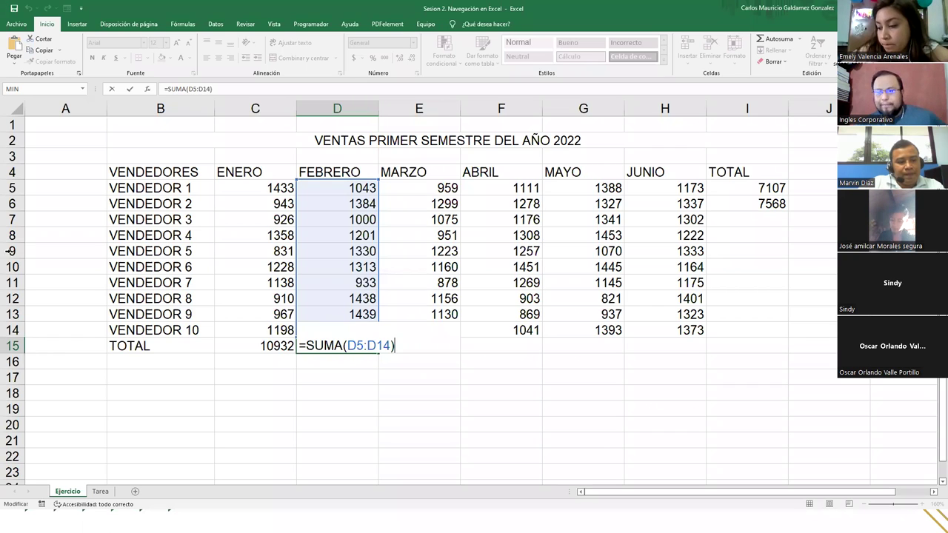
- Capture a screen snip of the VENDEDOR 1 and VENDEDOR 2 rows with the addition formula in I6 shown
{"action": "left_click", "coordinate": [735, 202]}
{"action": "double_click", "coordinate": [734, 201]}
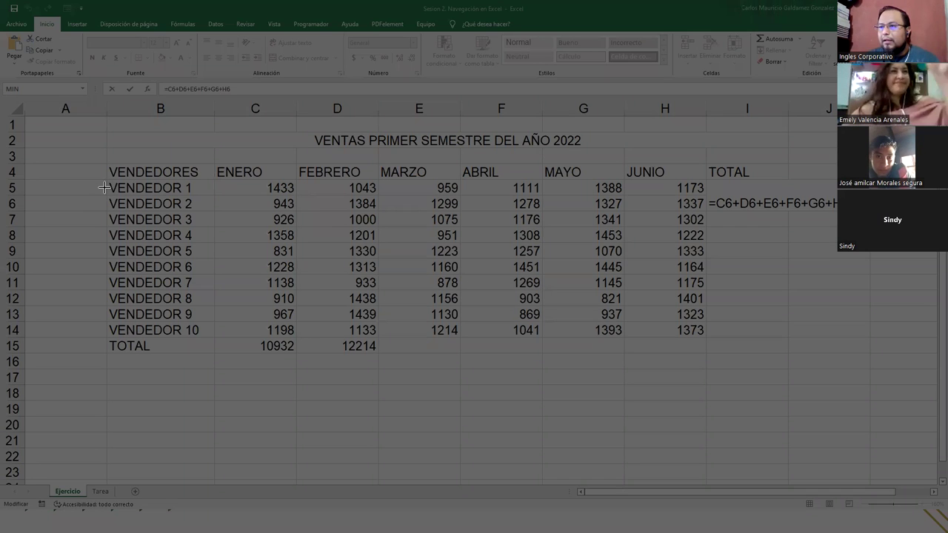
{"action": "left_click_drag", "start_coordinate": [103, 184], "coordinate": [837, 222]}
{"action": "key", "text": "Escape"}
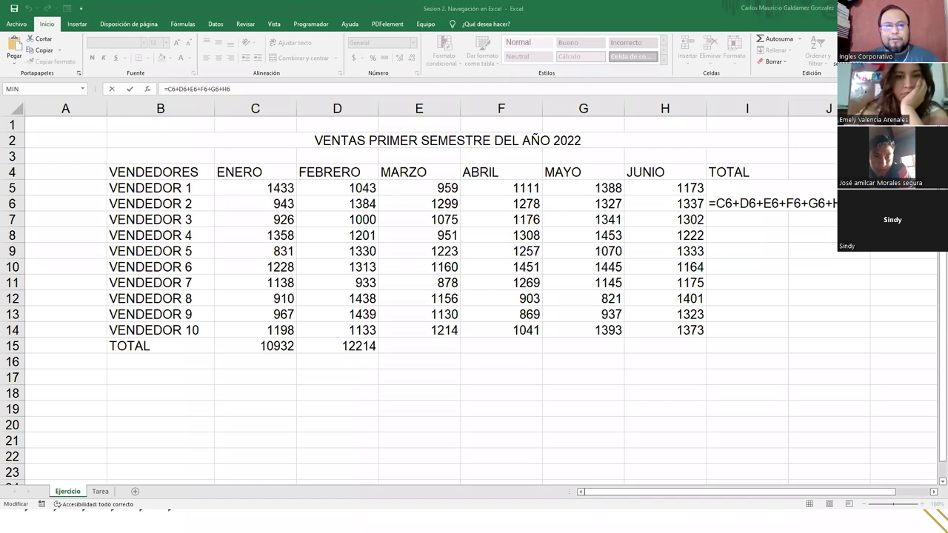
- Capture a screen snip of the ENERO column with the SUMA formula in C15 shown, leaving the formula as it is
{"action": "double_click", "coordinate": [250, 346]}
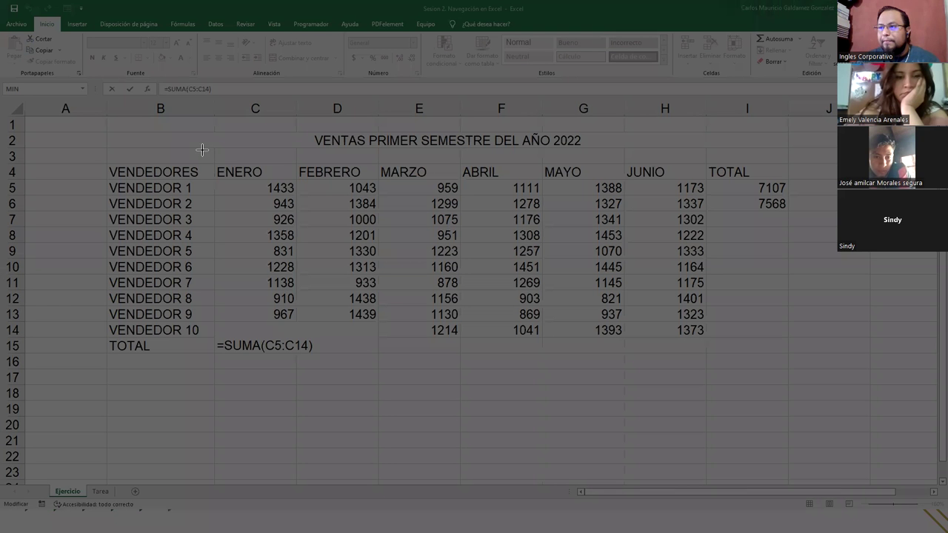
{"action": "left_click_drag", "start_coordinate": [197, 153], "coordinate": [318, 368]}
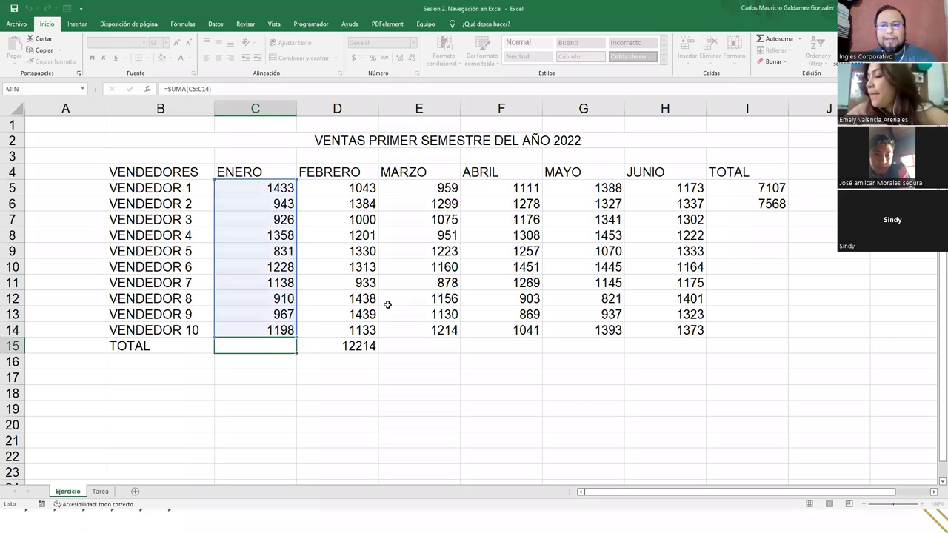
{"action": "key", "text": "Return"}
{"action": "left_click", "coordinate": [387, 304]}
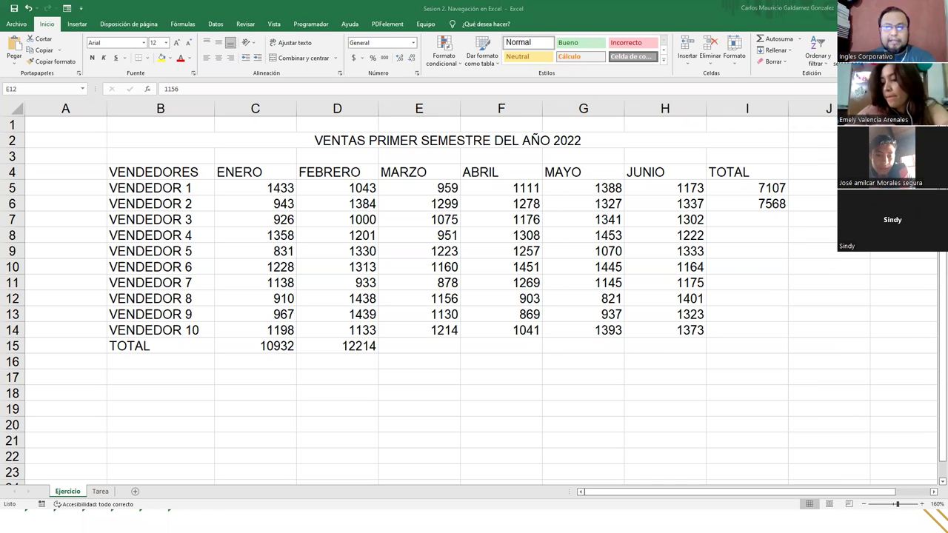
- Add the column header "% De venta" in J4 of the Tarea sheet
{"action": "left_click", "coordinate": [100, 492]}
{"action": "left_click", "coordinate": [189, 276]}
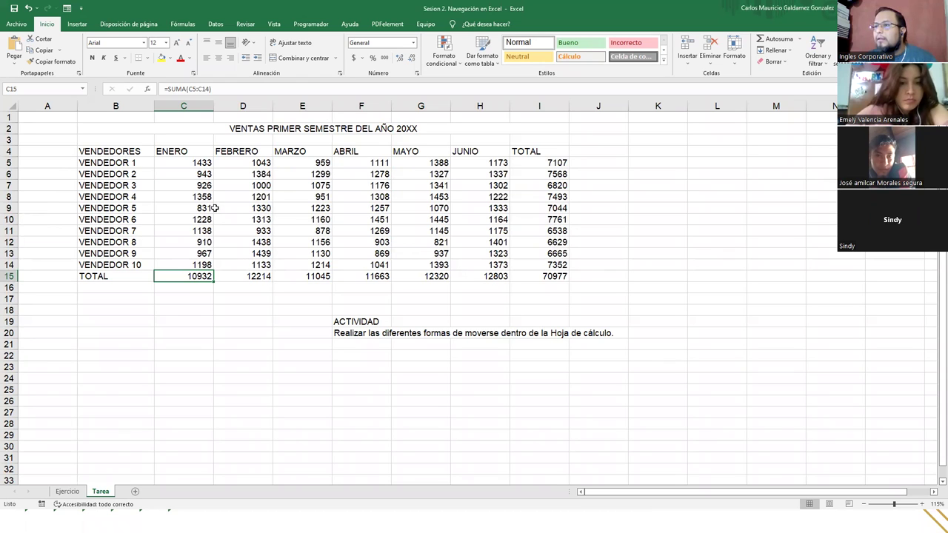
{"action": "left_click", "coordinate": [602, 151]}
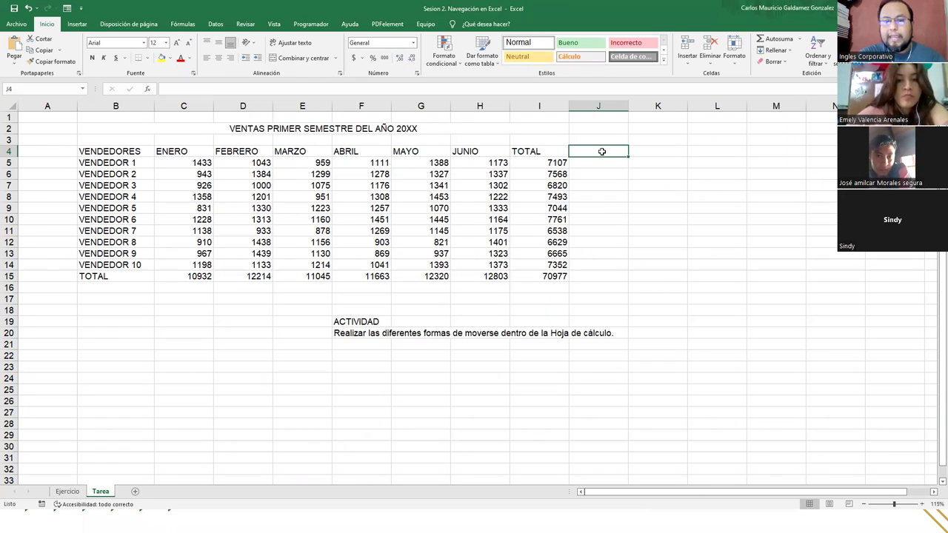
{"action": "type", "text": "%"}
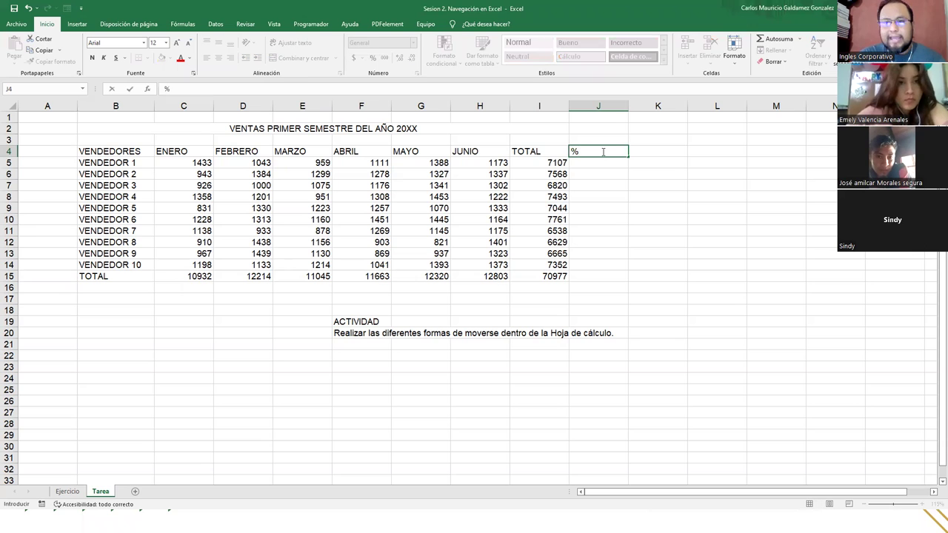
{"action": "type", "text": " De venta"}
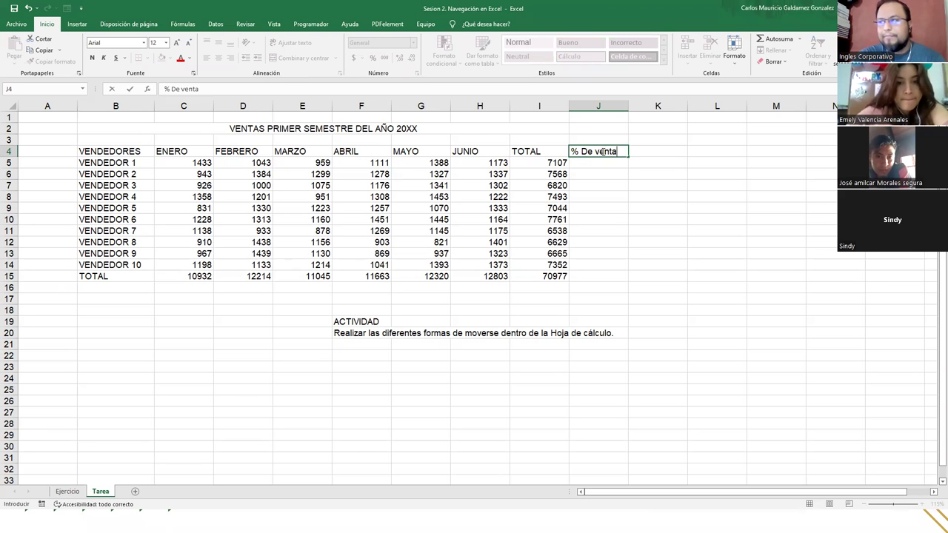
{"action": "key", "text": "Return"}
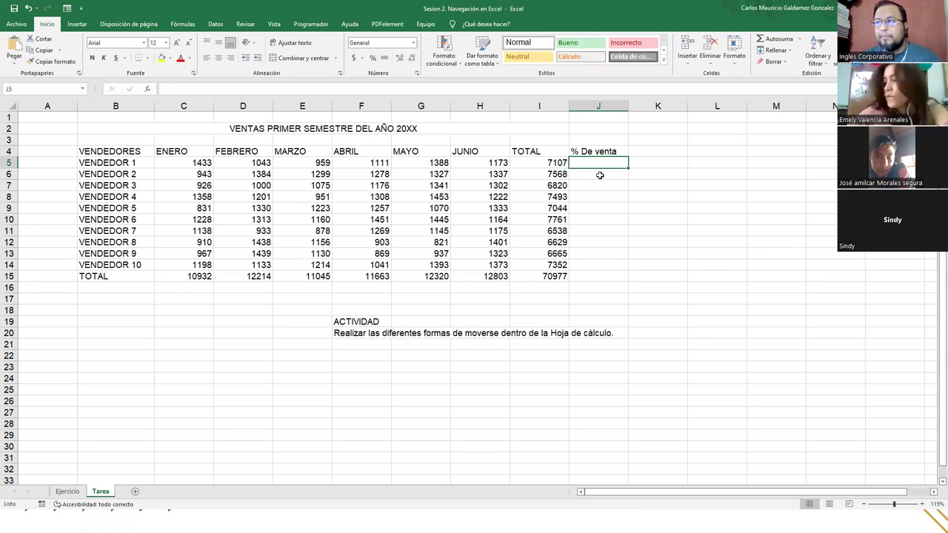
- Examine the vendor totals in I5:I14 and the grand total in I15 that the sales percentage is based on
{"action": "left_click_drag", "start_coordinate": [535, 163], "coordinate": [543, 263]}
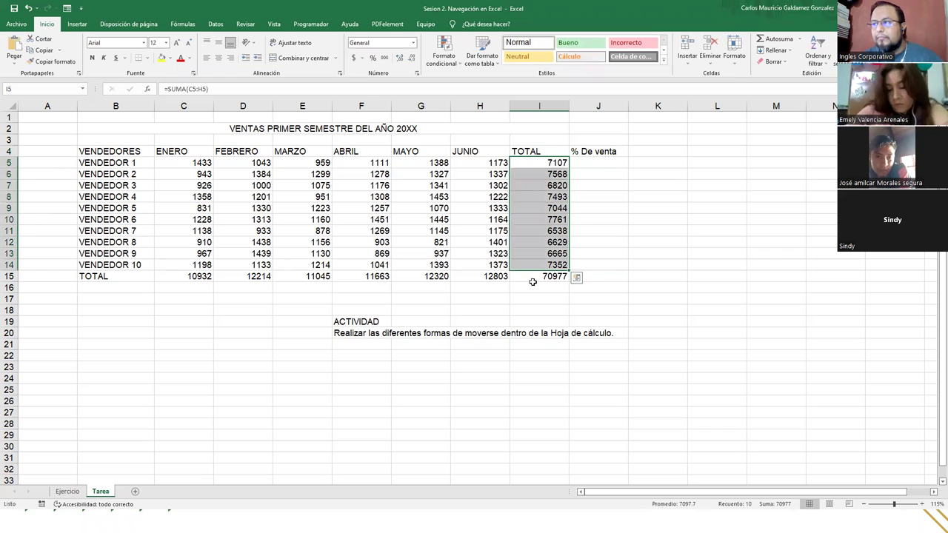
{"action": "left_click", "coordinate": [532, 276]}
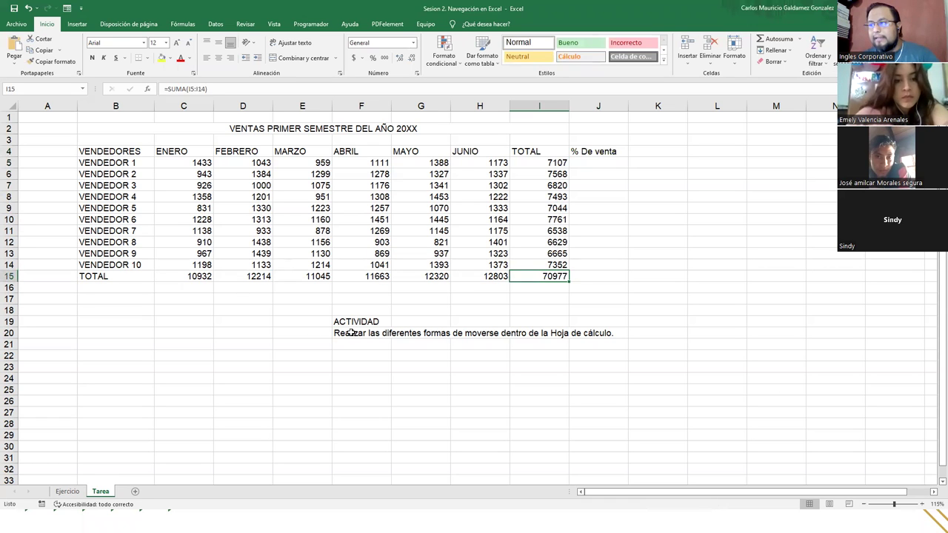
{"action": "left_click", "coordinate": [589, 164]}
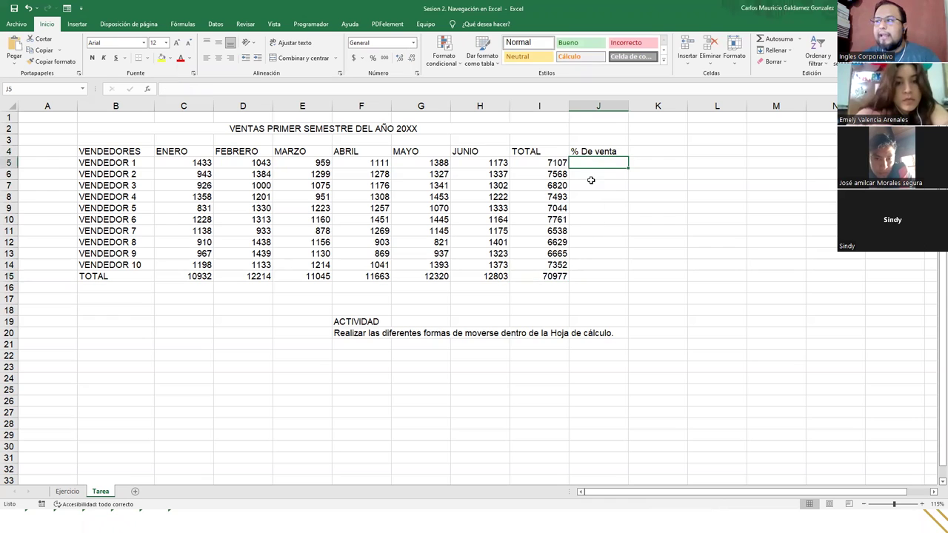
{"action": "left_click", "coordinate": [544, 162]}
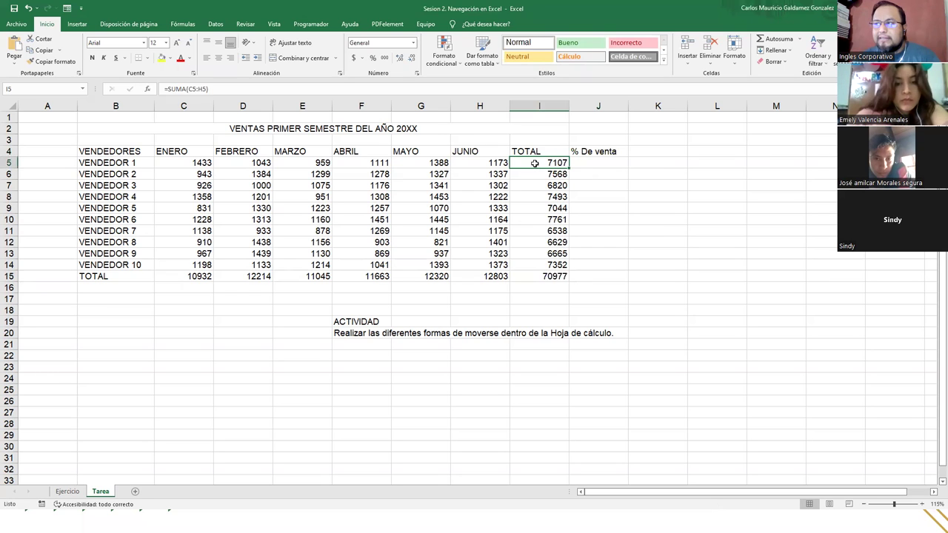
{"action": "left_click_drag", "start_coordinate": [534, 163], "coordinate": [537, 265]}
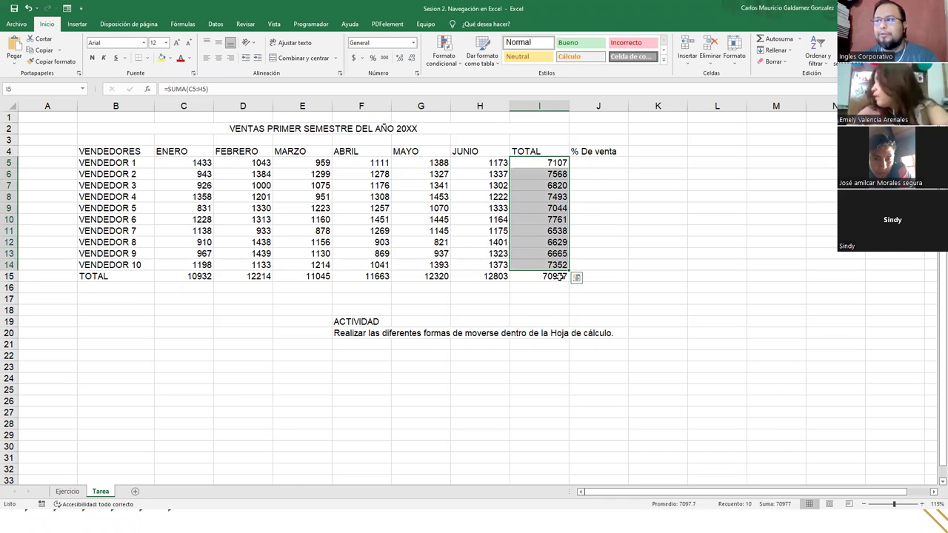
- Enter the formula =I5/I15 in J5 to calculate VENDEDOR 1's share of total sales
{"action": "left_click", "coordinate": [591, 164]}
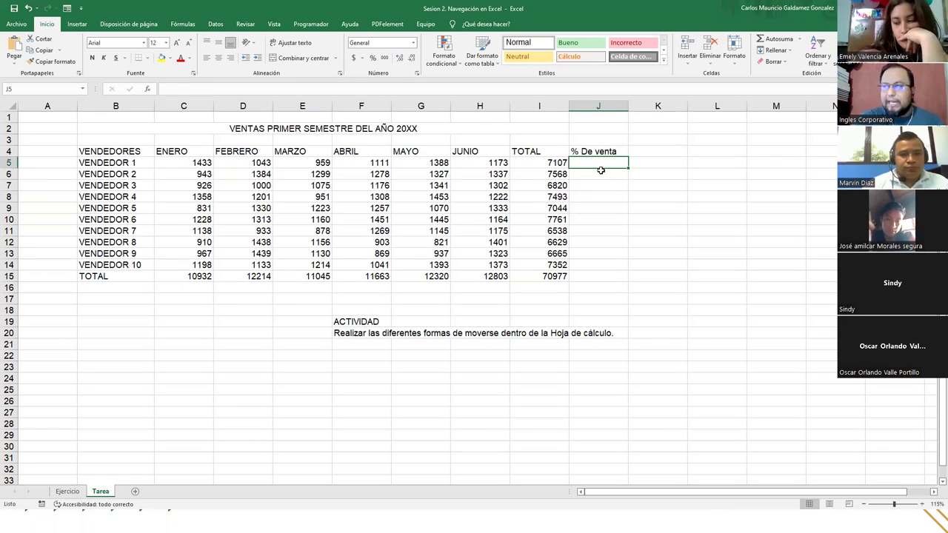
{"action": "type", "text": "="}
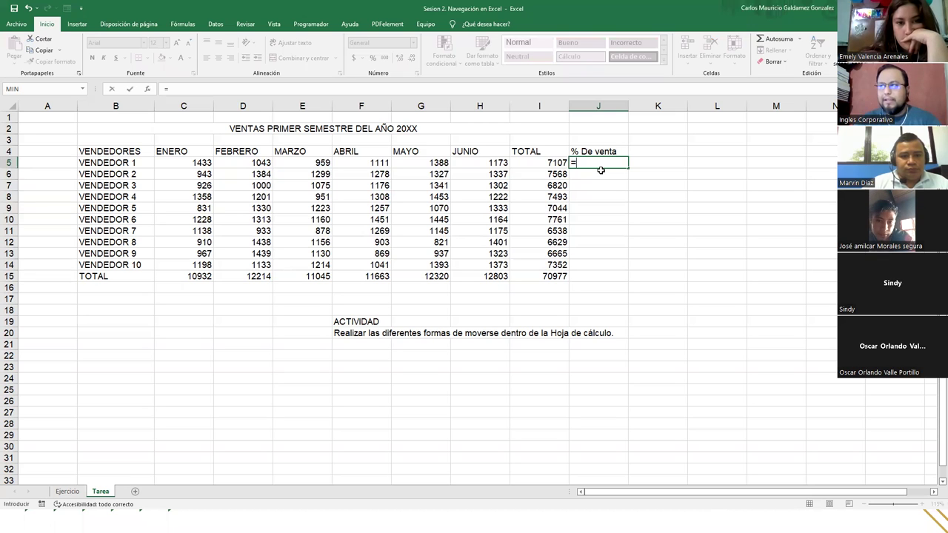
{"action": "left_click", "coordinate": [543, 163]}
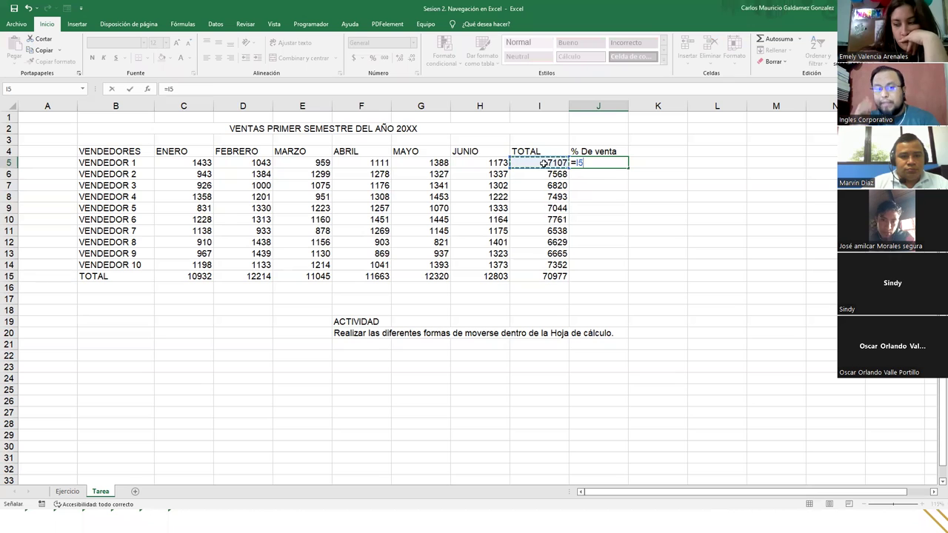
{"action": "type", "text": "/"}
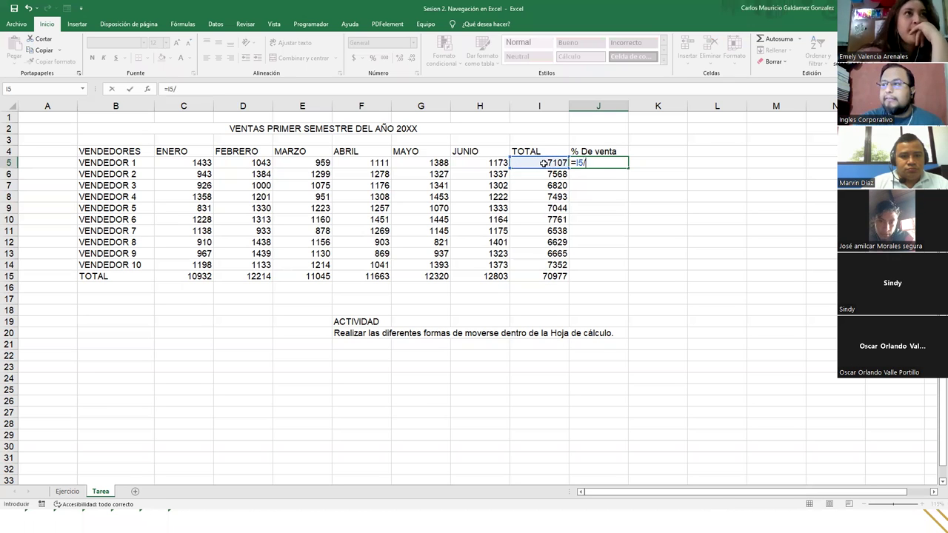
{"action": "left_click", "coordinate": [539, 276]}
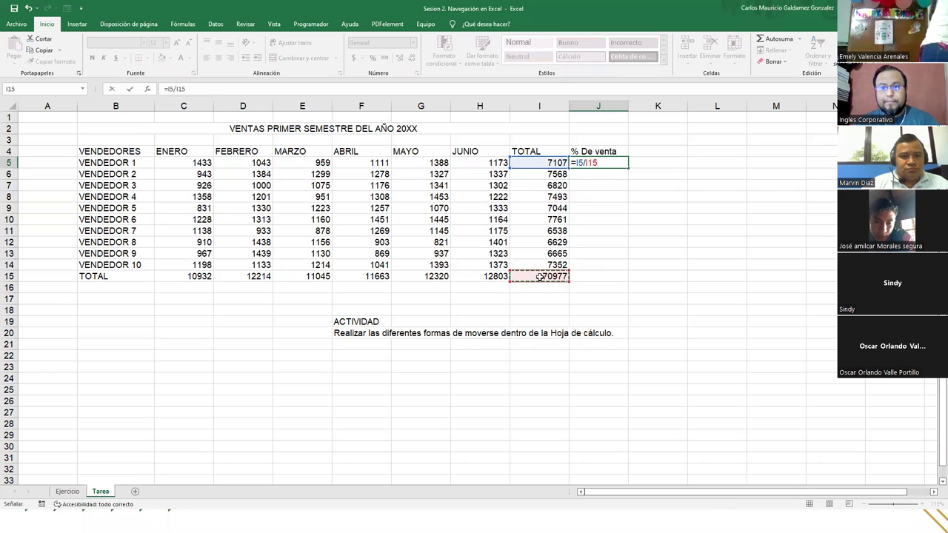
{"action": "key", "text": "Return"}
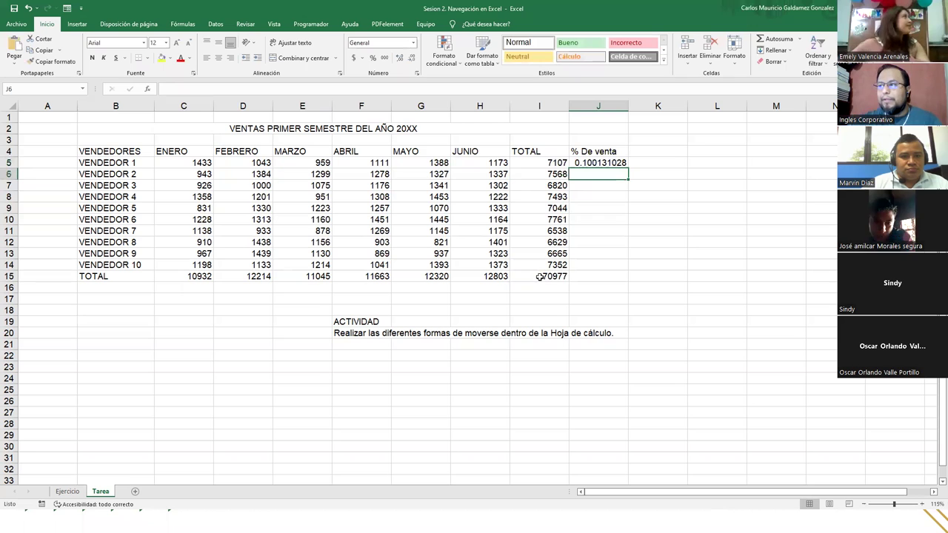
- Format J5 as a percentage and review the cells its division formula refers to
{"action": "left_click", "coordinate": [598, 161]}
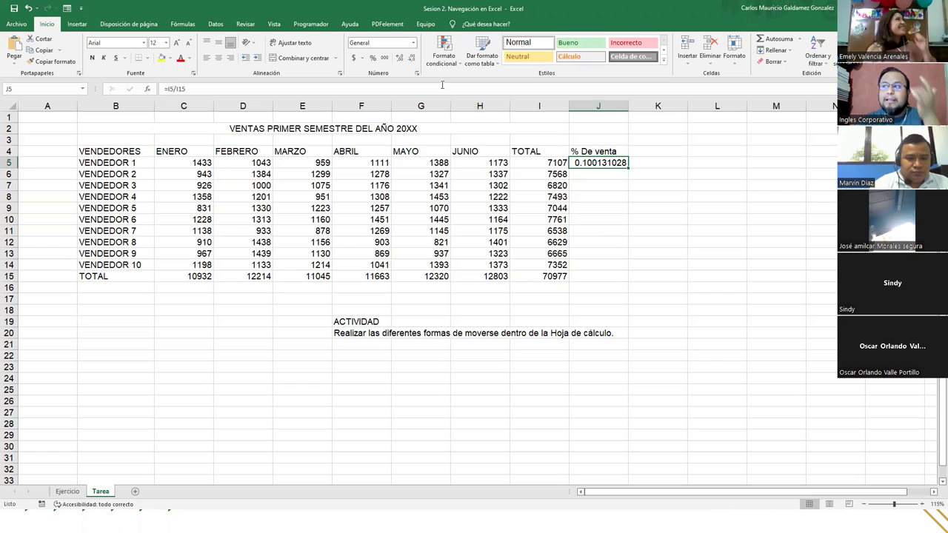
{"action": "left_click", "coordinate": [373, 58]}
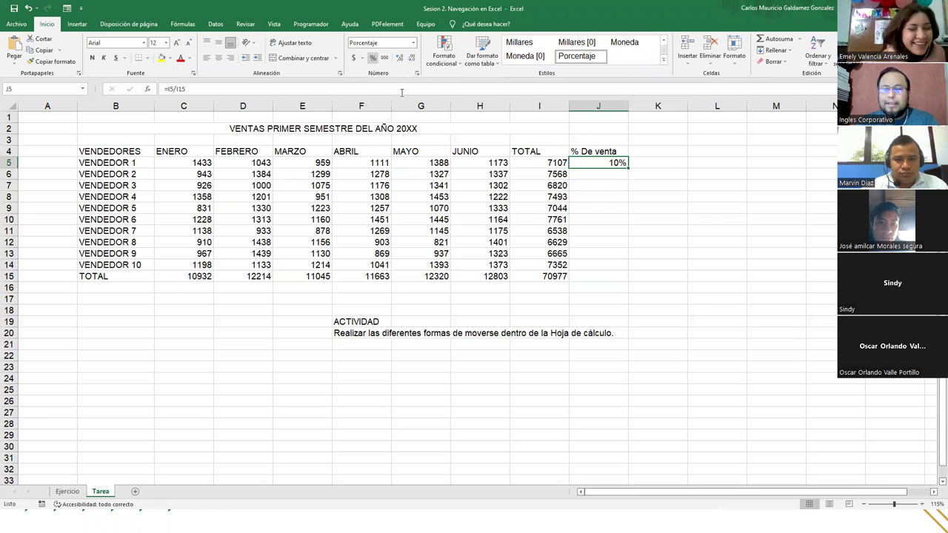
{"action": "left_click", "coordinate": [350, 88]}
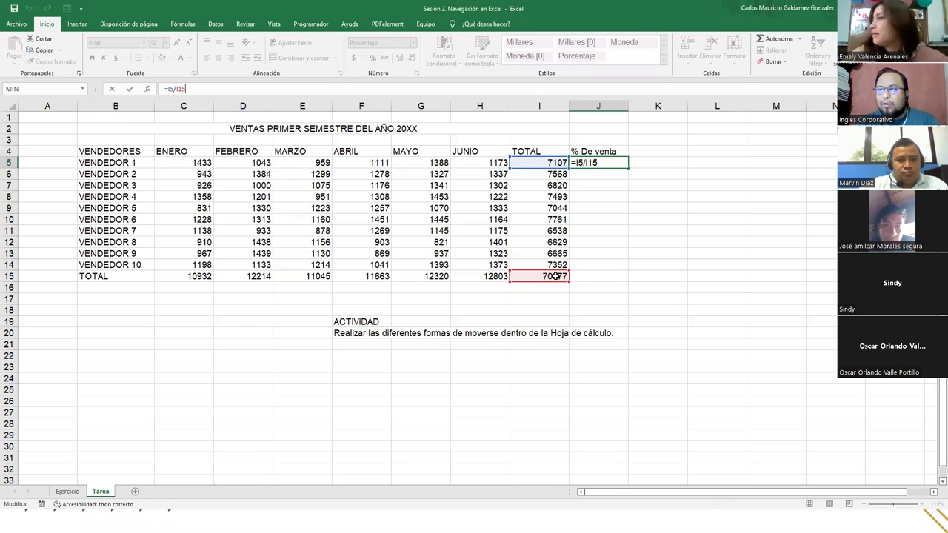
{"action": "left_click_drag", "start_coordinate": [585, 162], "coordinate": [604, 165]}
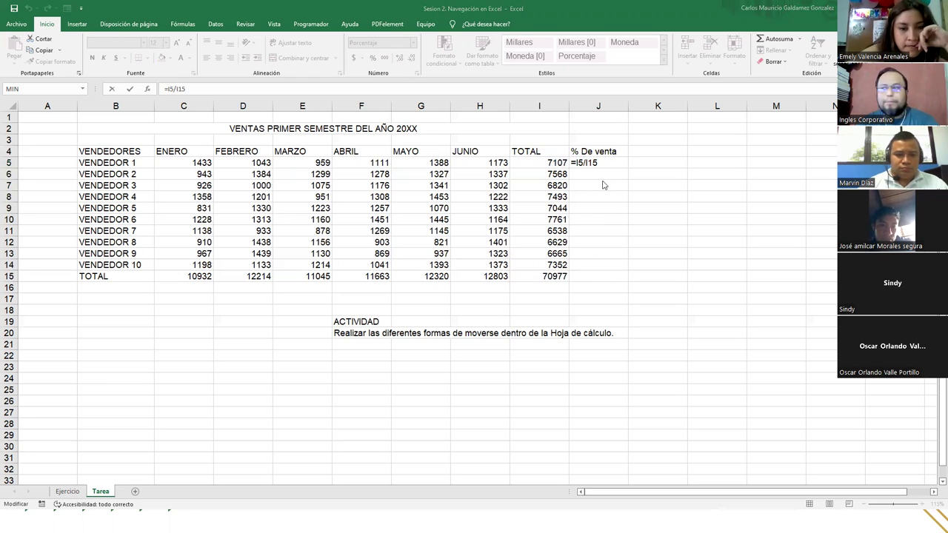
{"action": "key", "text": "ctrl+Return"}
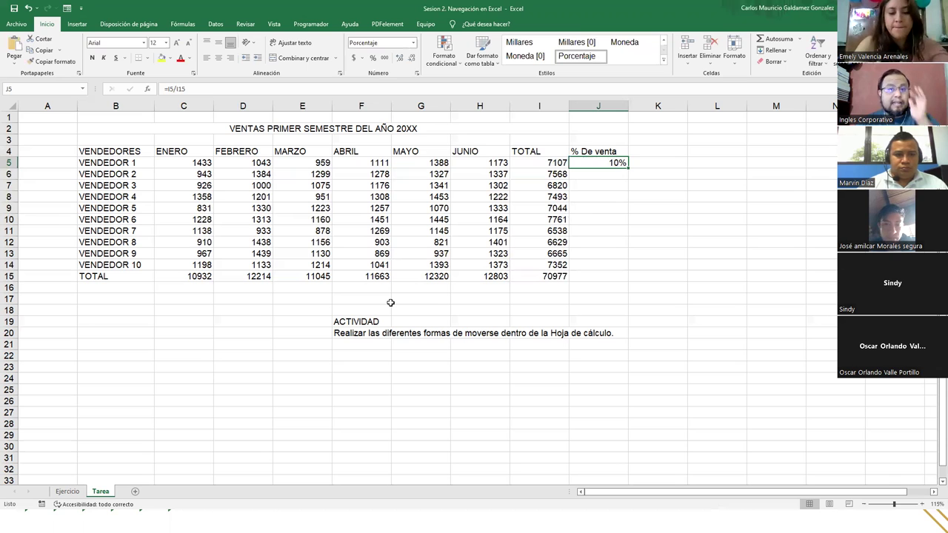
{"action": "left_click", "coordinate": [67, 491]}
{"action": "left_click", "coordinate": [101, 492]}
{"action": "left_click", "coordinate": [68, 491]}
{"action": "left_click", "coordinate": [101, 491]}
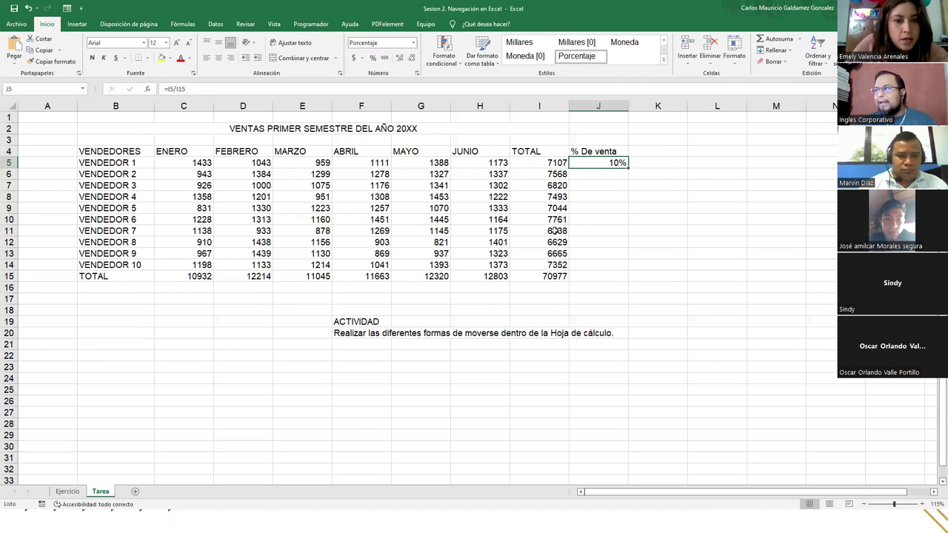
- Switch to the slide presentation, advance to the "DUDAS o INQUIETUDES" slide, and return to the Excel workbook
{"action": "key", "text": "alt+Tab"}
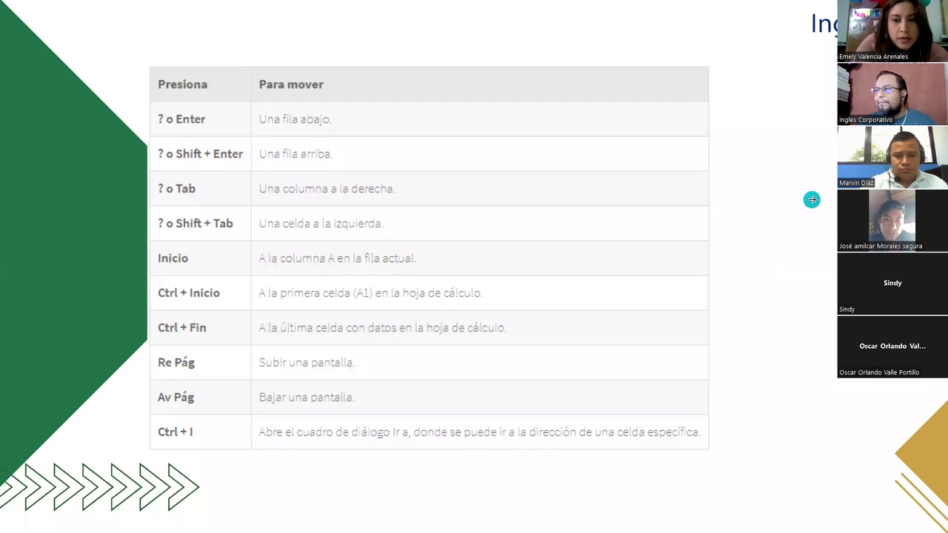
{"action": "left_click", "coordinate": [812, 200]}
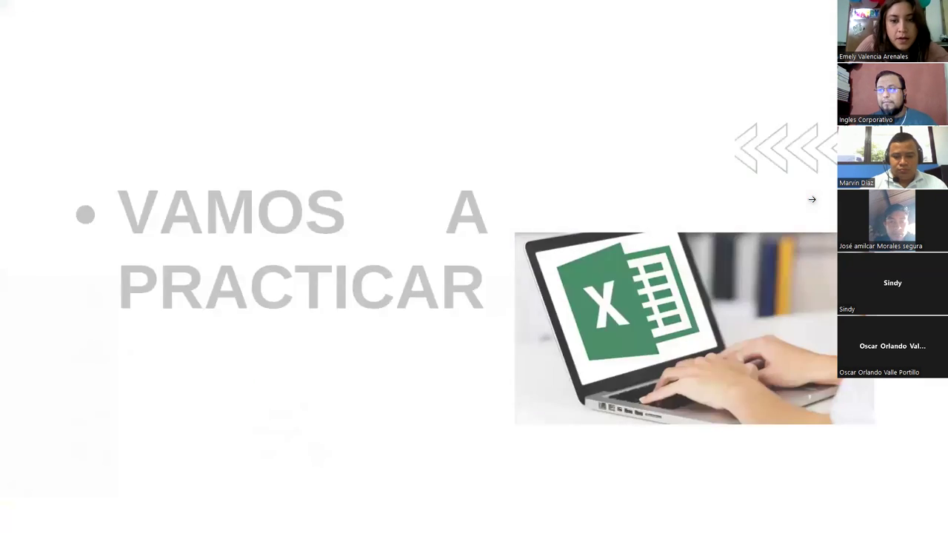
{"action": "left_click", "coordinate": [811, 199]}
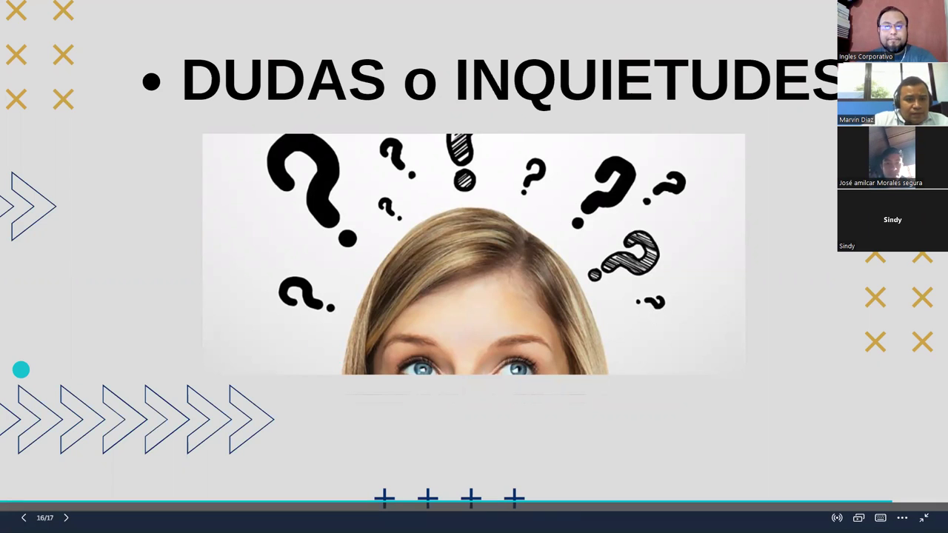
{"action": "key", "text": "alt+Tab"}
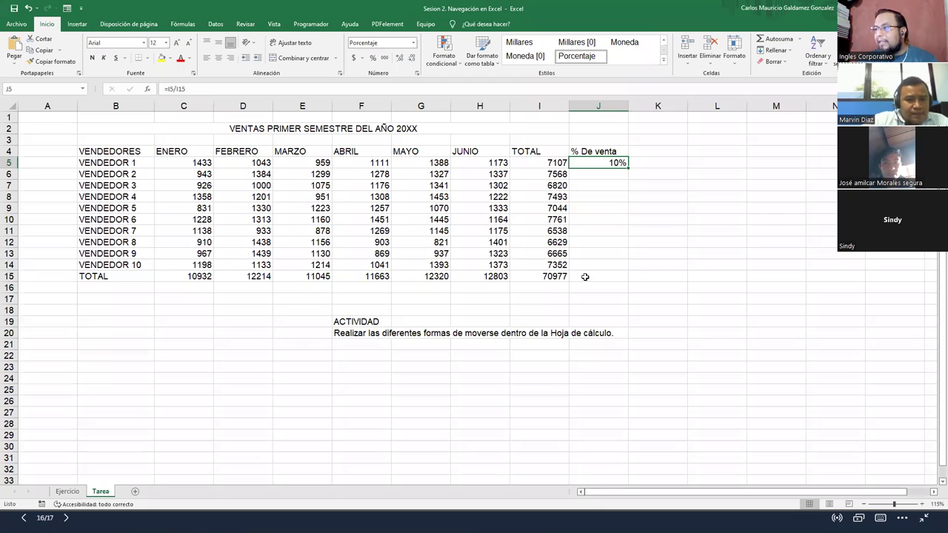
- Enter a SUMA formula over J5:J14 in J15 to total the % De venta column
{"action": "left_click", "coordinate": [585, 276]}
{"action": "type", "text": "=su,"}
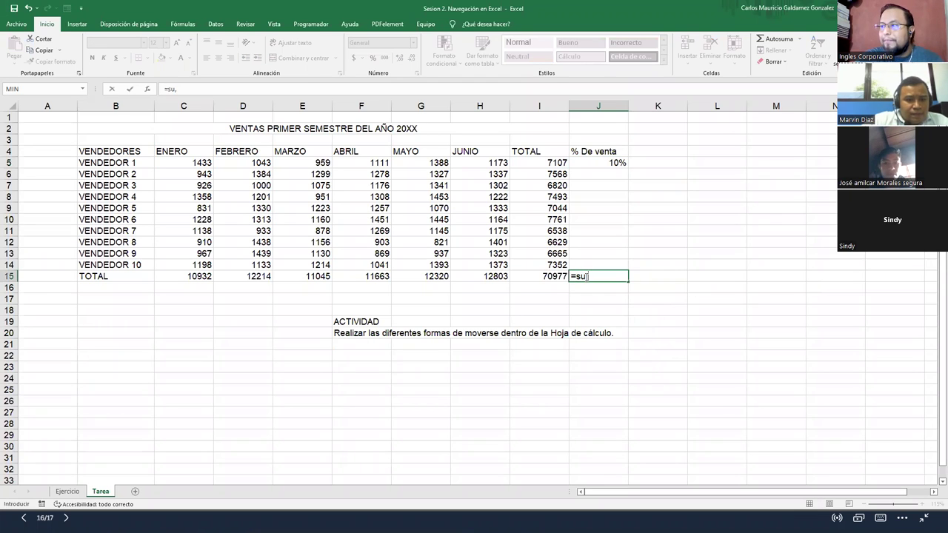
{"action": "key", "text": "BackSpace"}
{"action": "type", "text": "m"}
{"action": "key", "text": "BackSpace"}
{"action": "type", "text": "ma("}
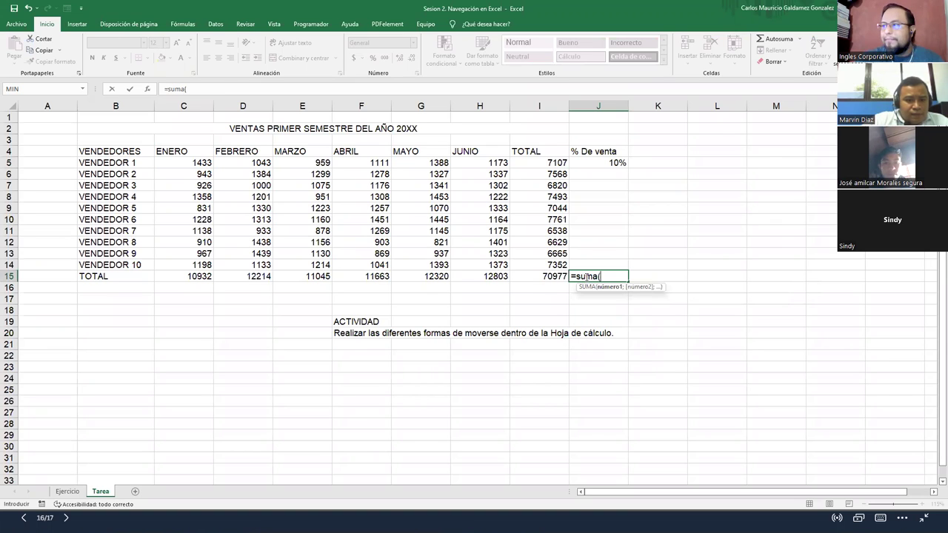
{"action": "left_click_drag", "start_coordinate": [589, 165], "coordinate": [592, 271]}
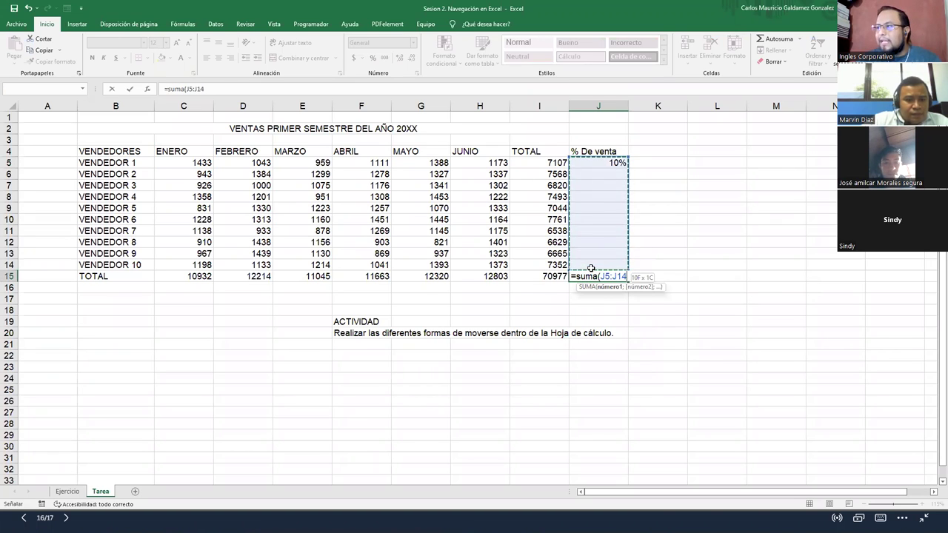
{"action": "key", "text": "Return"}
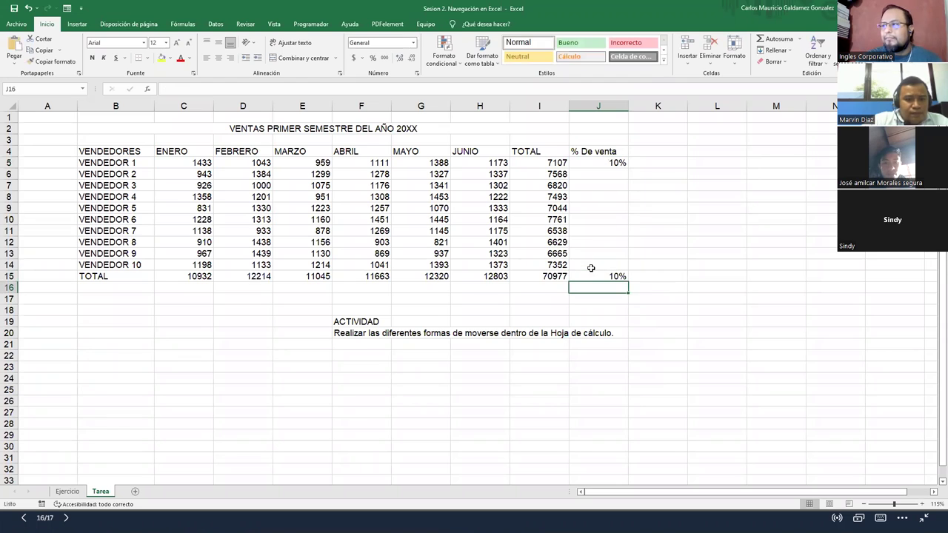
- Enter the formula =I6/I15 in J6 for VENDEDOR 2 and format the cell as a percentage
{"action": "left_click", "coordinate": [605, 176]}
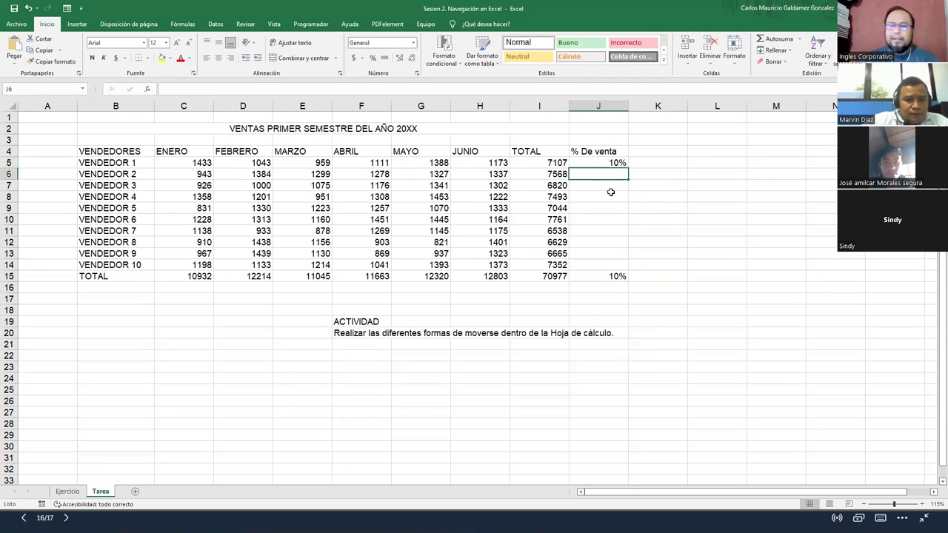
{"action": "type", "text": "="}
{"action": "key", "text": "Left"}
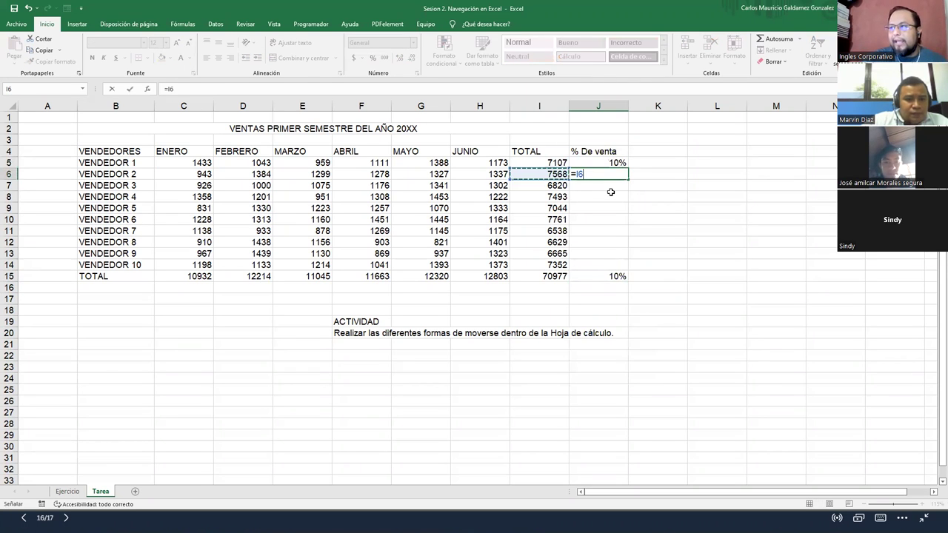
{"action": "type", "text": "/"}
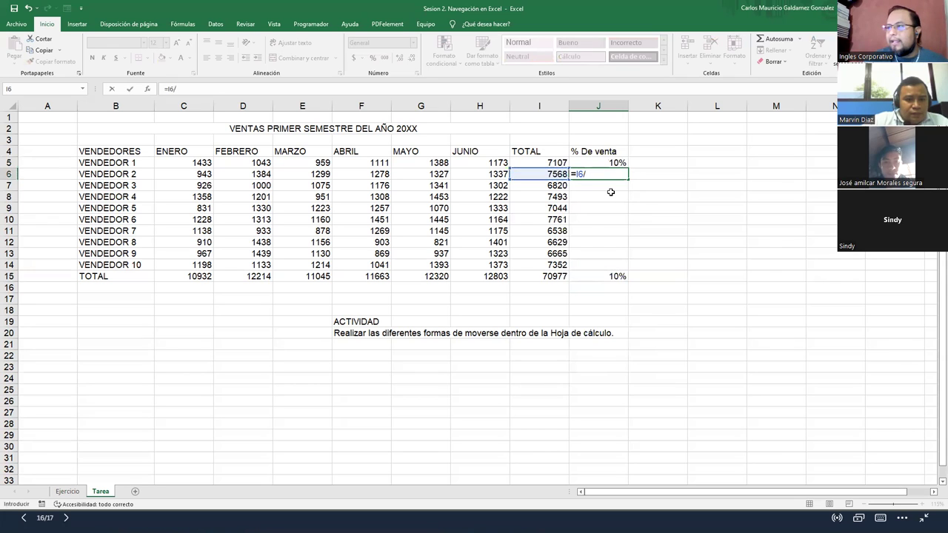
{"action": "left_click", "coordinate": [541, 276]}
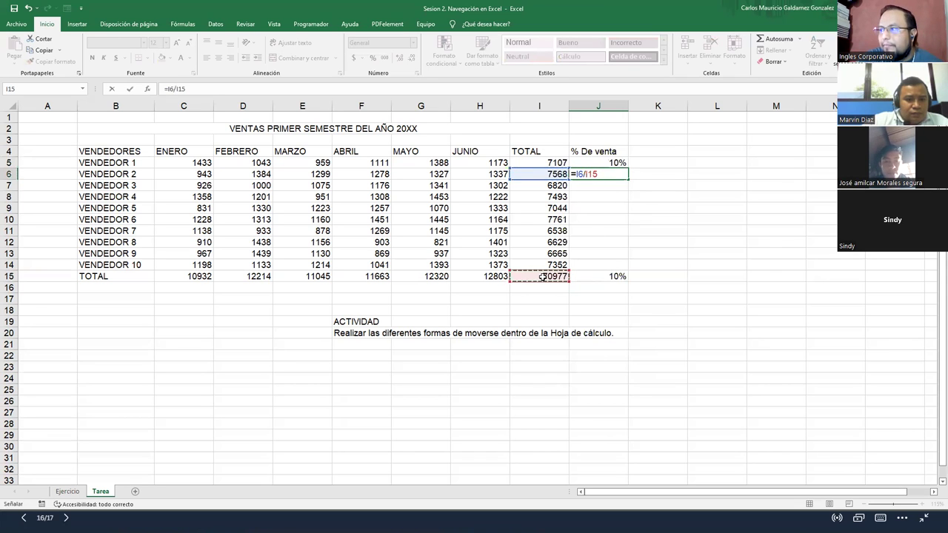
{"action": "key", "text": "Return"}
{"action": "left_click", "coordinate": [583, 174]}
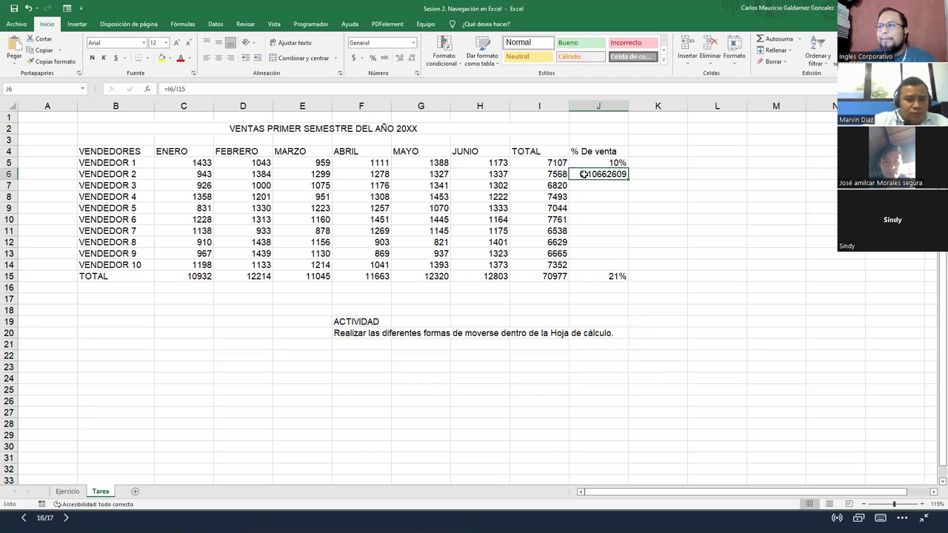
{"action": "left_click", "coordinate": [372, 58]}
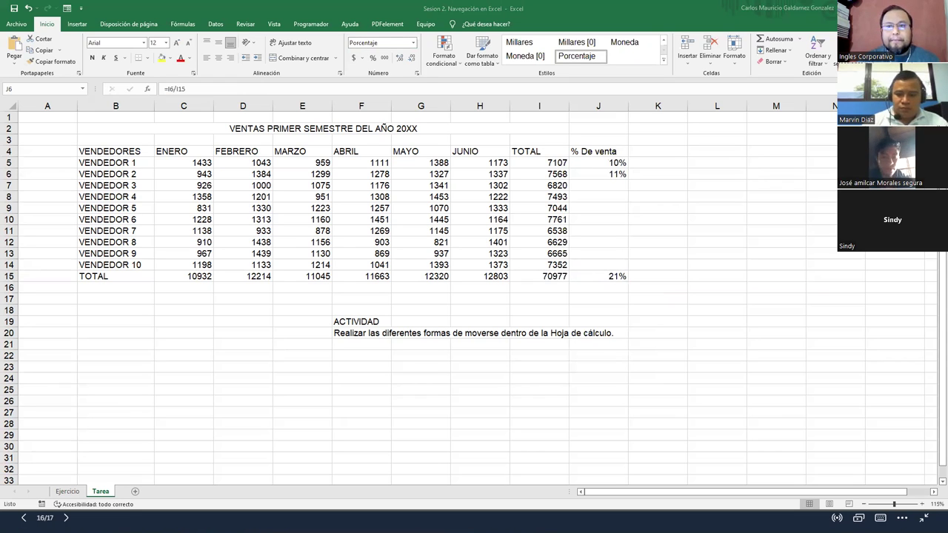
- Review the vendor totals I5:I6 and the TOTAL row C15:H15 on the Ejercicio sheet, comparing it with the Tarea sheet
{"action": "left_click", "coordinate": [65, 493]}
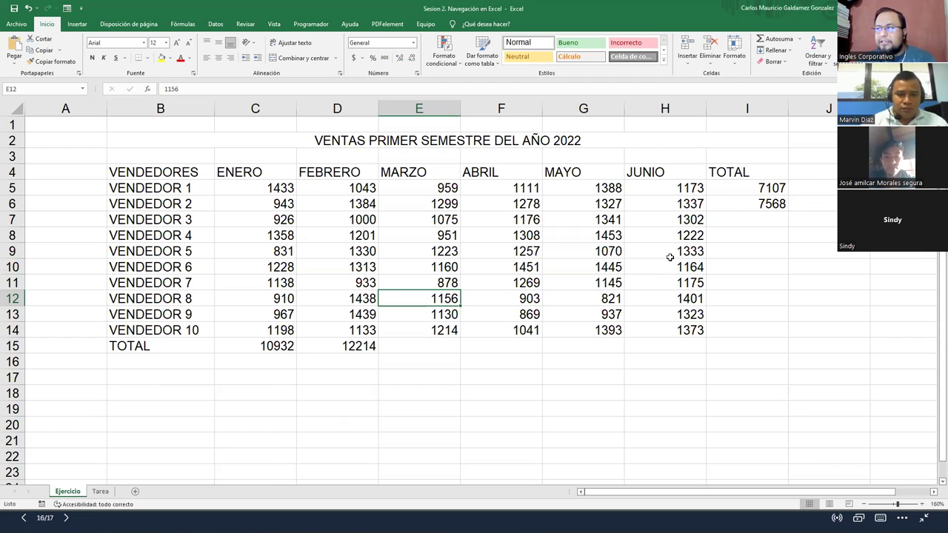
{"action": "left_click_drag", "start_coordinate": [728, 189], "coordinate": [734, 200]}
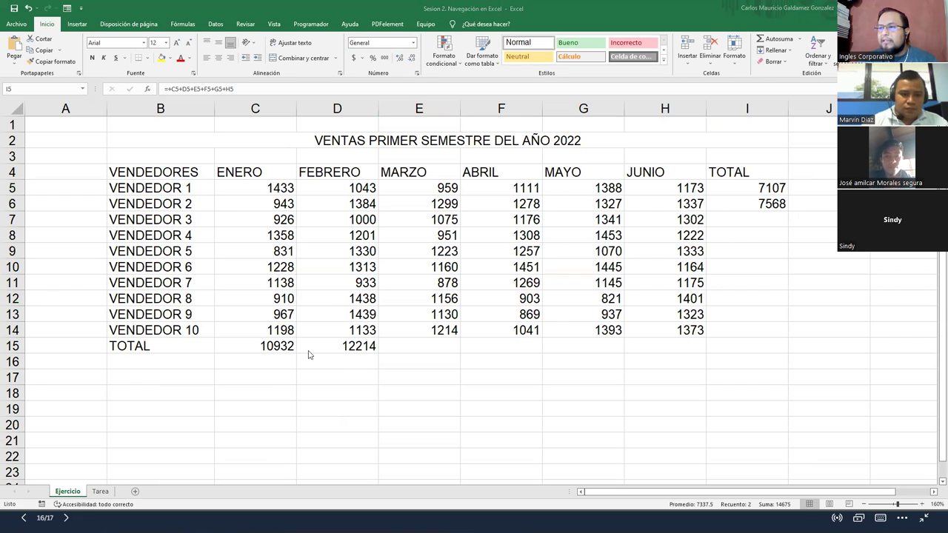
{"action": "left_click_drag", "start_coordinate": [641, 347], "coordinate": [262, 345]}
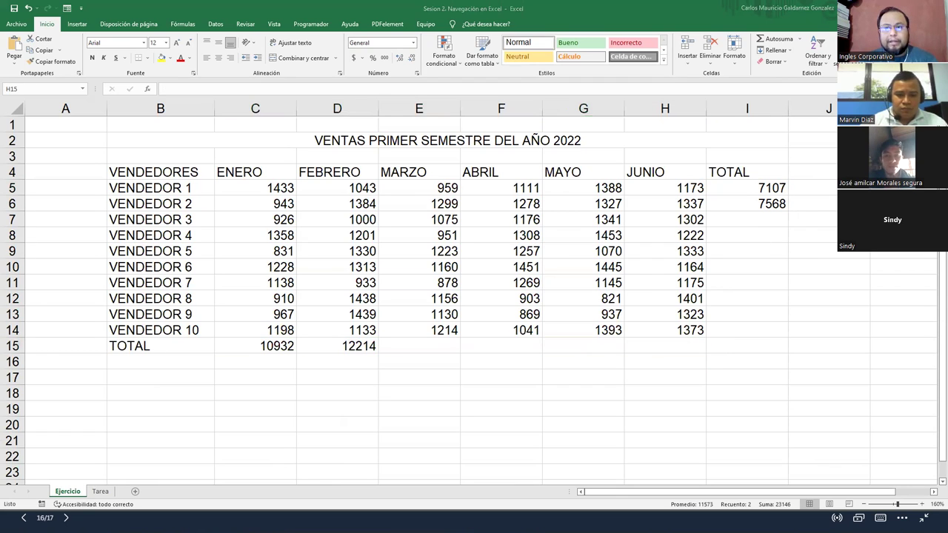
{"action": "left_click", "coordinate": [100, 491]}
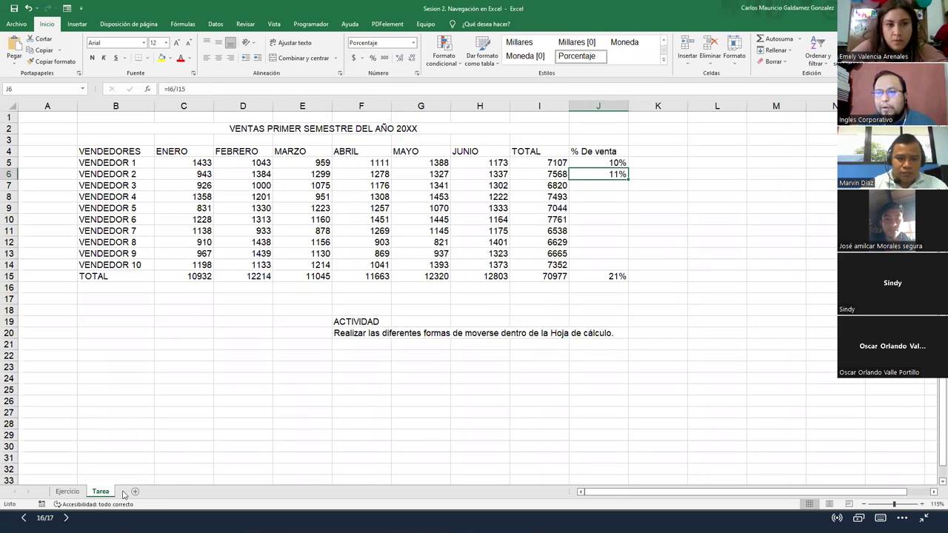
{"action": "left_click", "coordinate": [67, 491]}
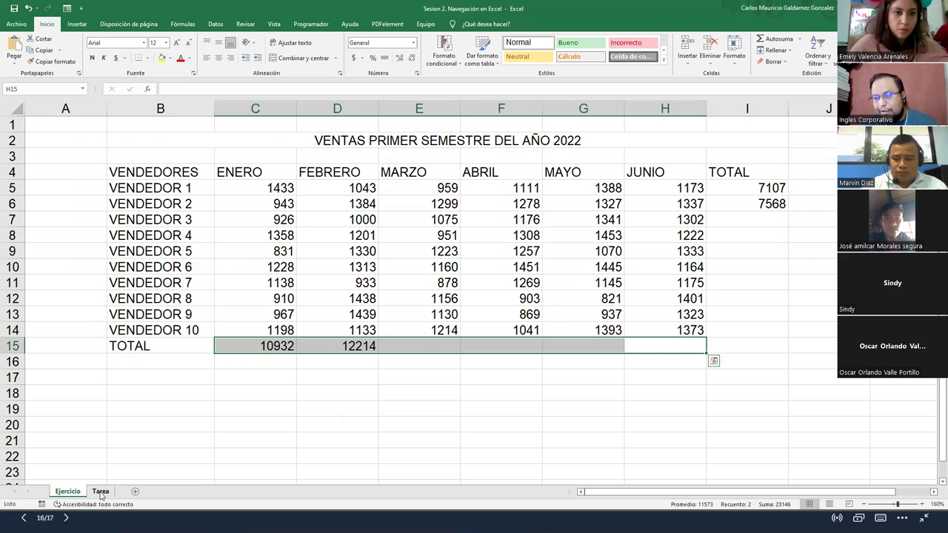
{"action": "left_click", "coordinate": [100, 491]}
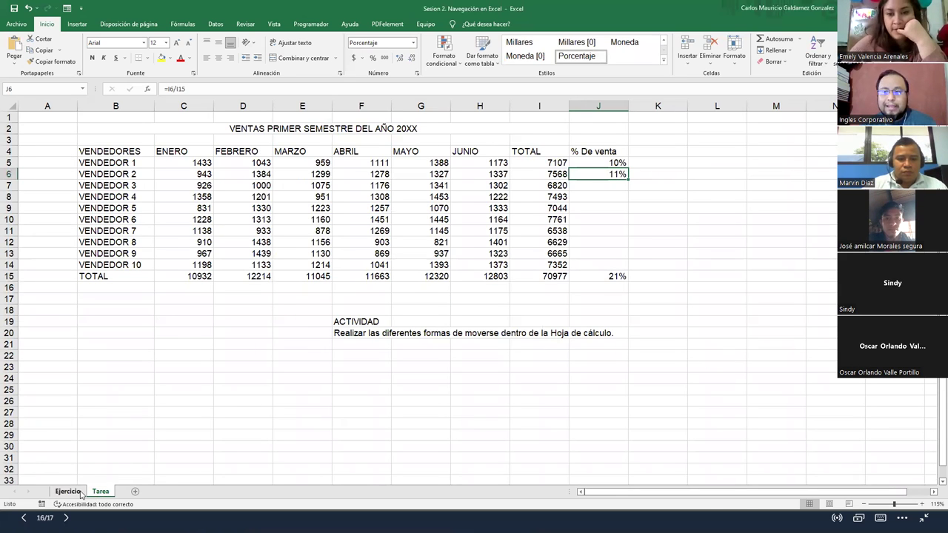
{"action": "left_click", "coordinate": [80, 492]}
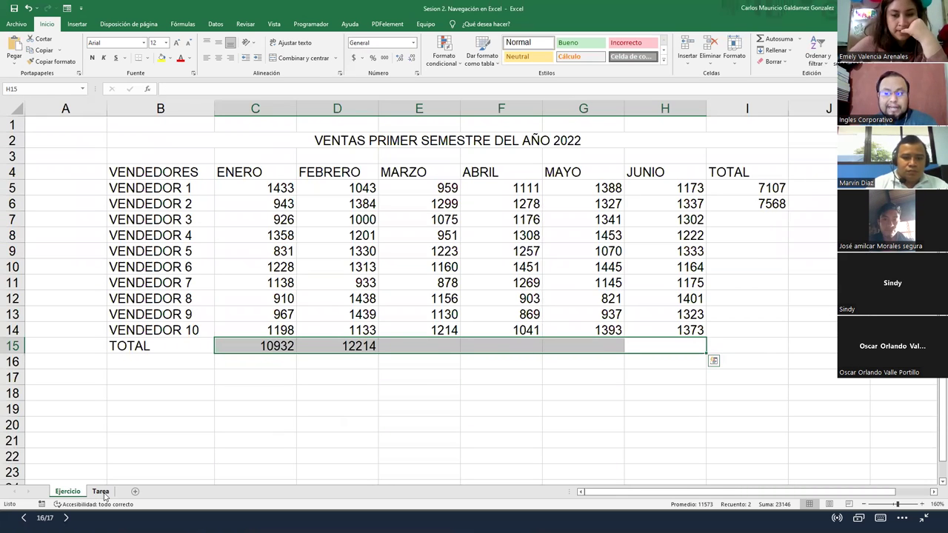
- Review the sales table B2:I16 on the Ejercicio sheet and the % De venta column J4:J15 on the Tarea sheet
{"action": "left_click_drag", "start_coordinate": [159, 141], "coordinate": [570, 363]}
{"action": "right_click", "coordinate": [544, 295]}
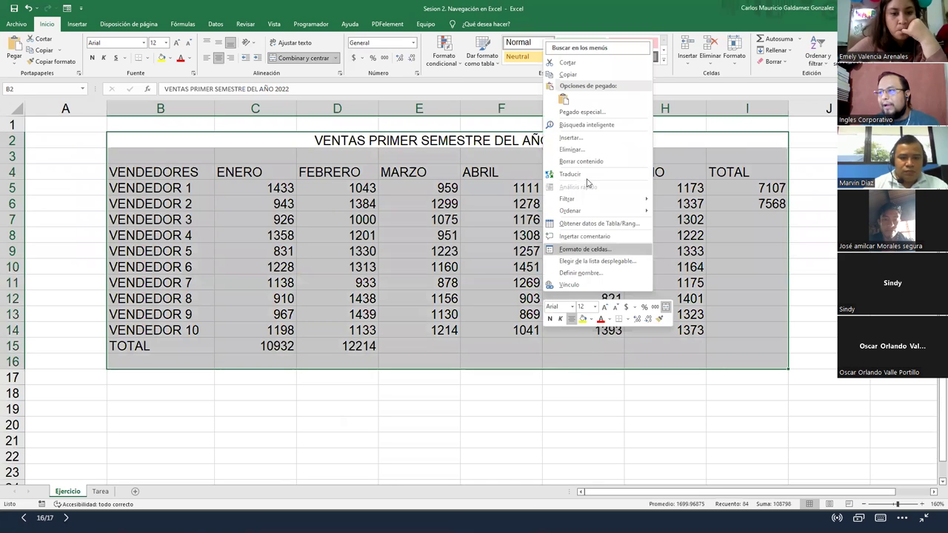
{"action": "left_click", "coordinate": [93, 497]}
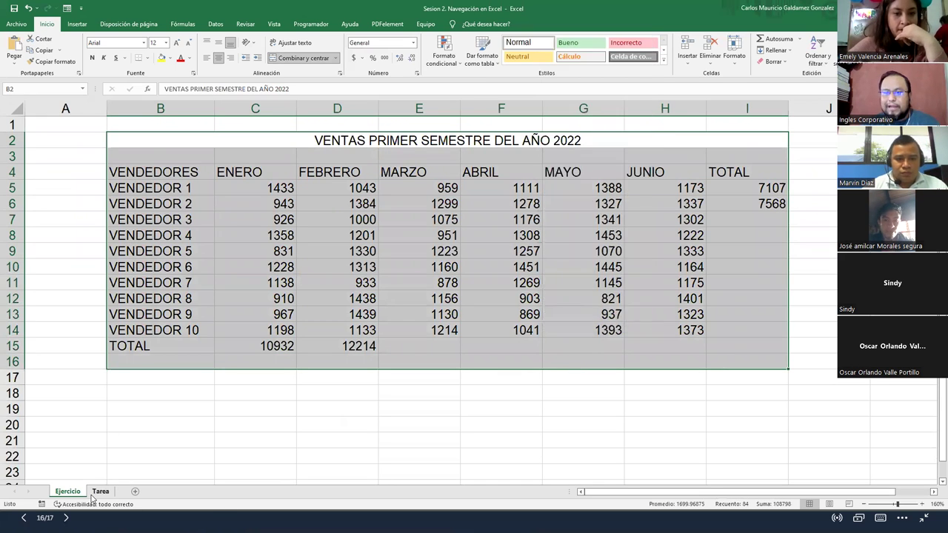
{"action": "left_click", "coordinate": [96, 492]}
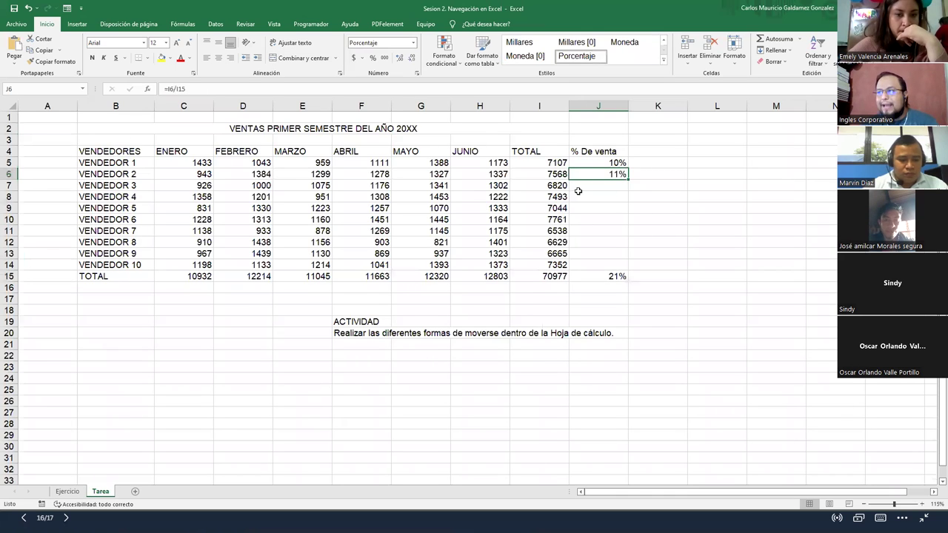
{"action": "left_click_drag", "start_coordinate": [600, 149], "coordinate": [604, 276]}
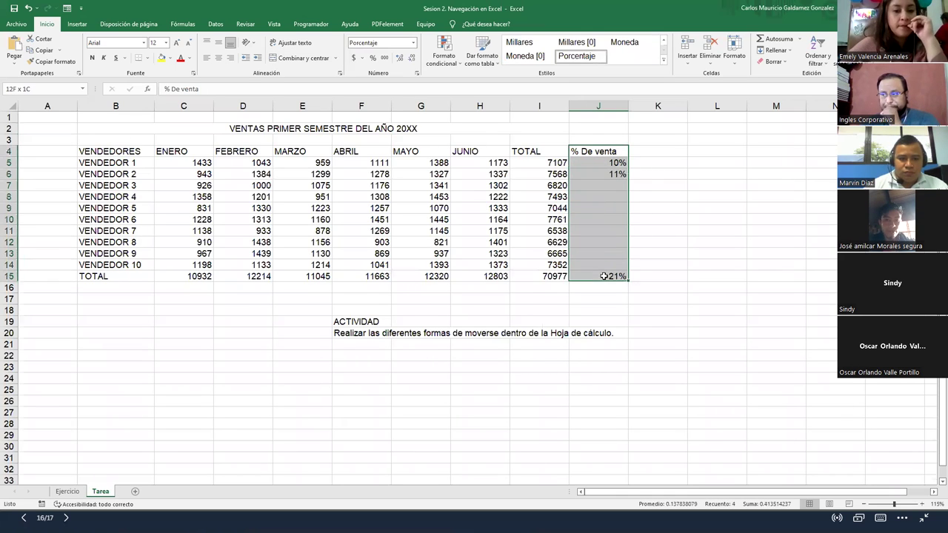
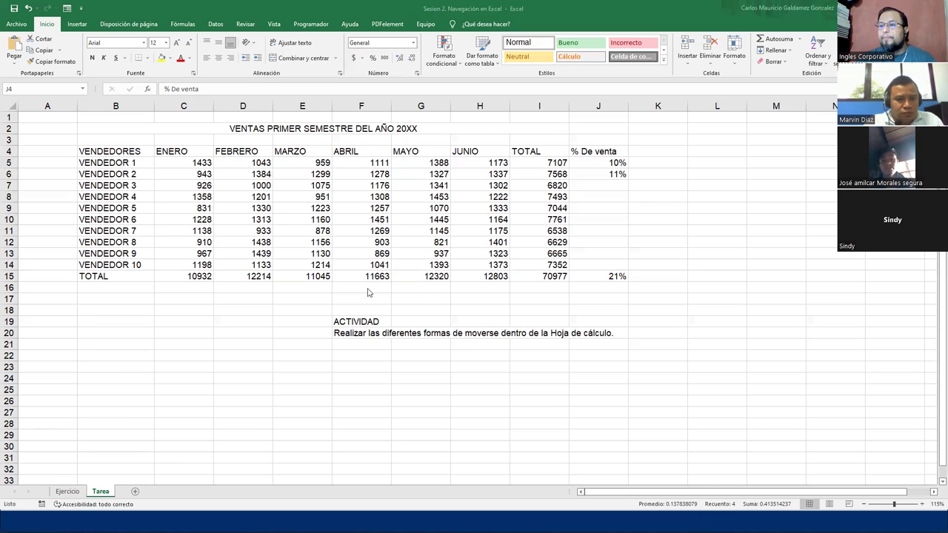
- Examine the monthly TOTAL row C15:H15 and the vendor totals column I5:I14 on the Ejercicio sheet
{"action": "left_click", "coordinate": [68, 491]}
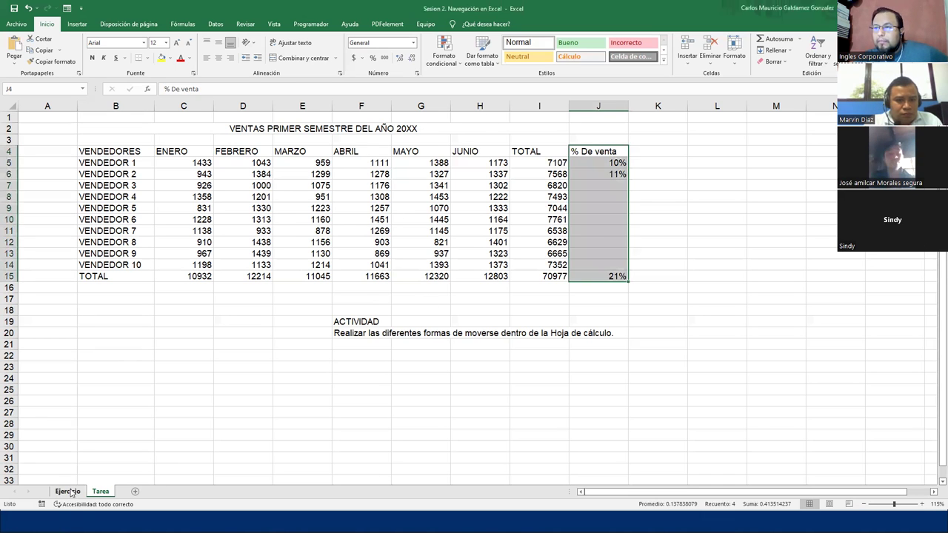
{"action": "left_click", "coordinate": [92, 492]}
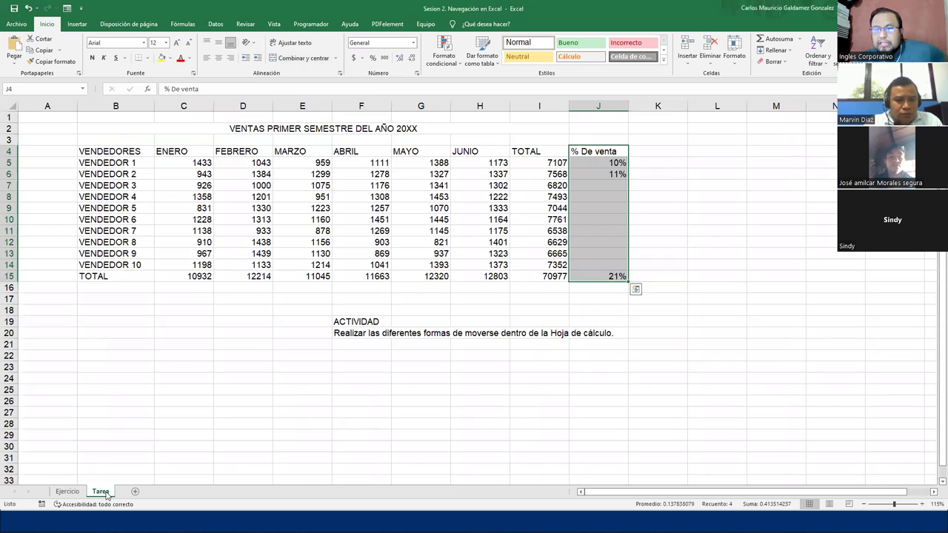
{"action": "left_click", "coordinate": [67, 492]}
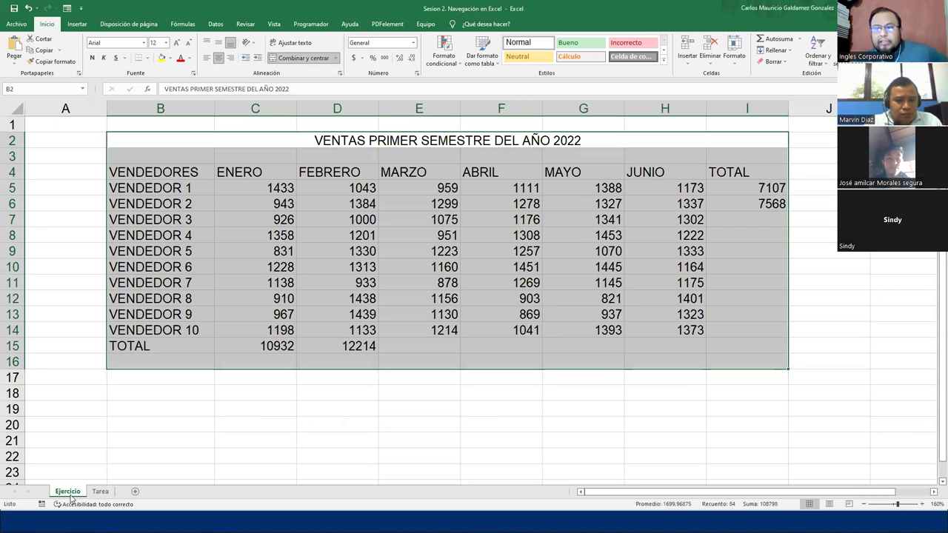
{"action": "left_click", "coordinate": [181, 268]}
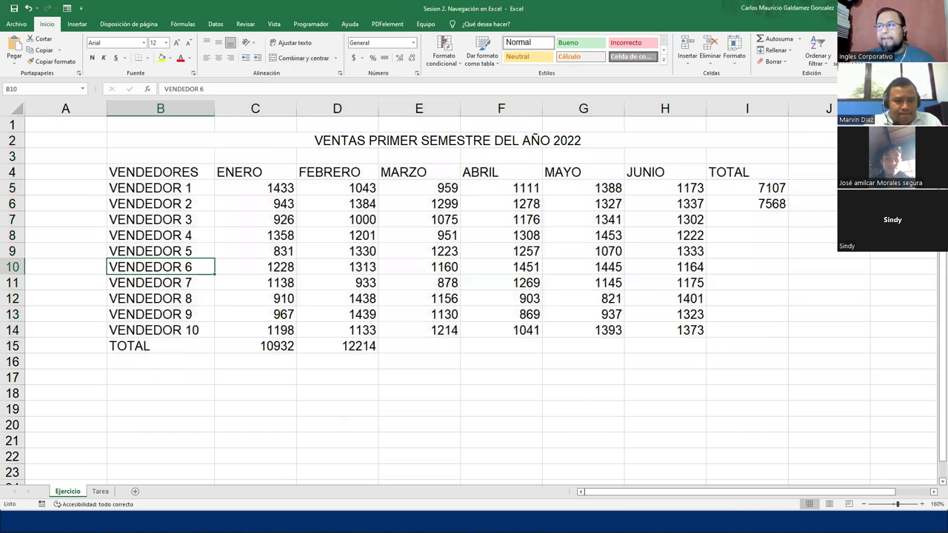
{"action": "left_click", "coordinate": [289, 345]}
{"action": "left_click_drag", "start_coordinate": [259, 347], "coordinate": [662, 343]}
{"action": "left_click", "coordinate": [764, 193]}
{"action": "left_click_drag", "start_coordinate": [762, 208], "coordinate": [762, 329]}
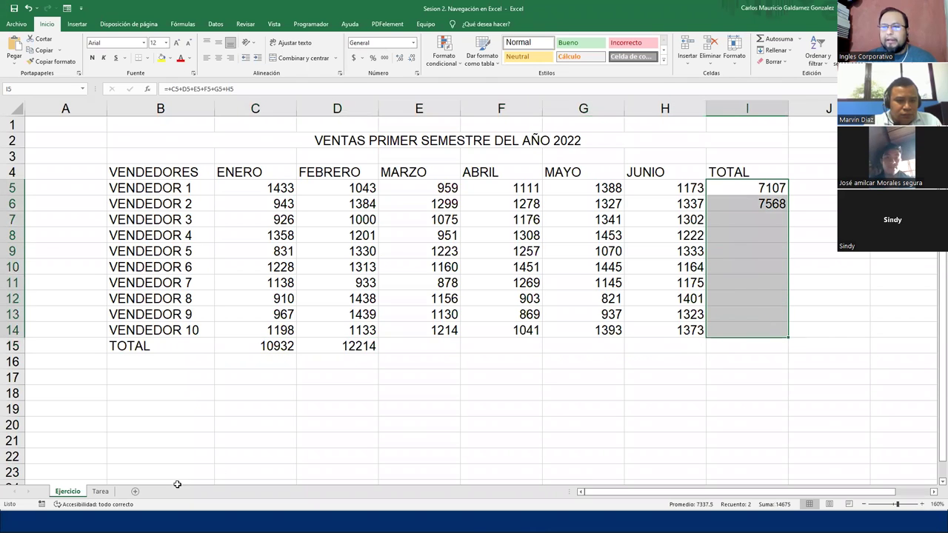
- Return to the Tarea sheet and examine its % De venta column from the header to the total
{"action": "left_click", "coordinate": [101, 491]}
{"action": "left_click", "coordinate": [280, 265]}
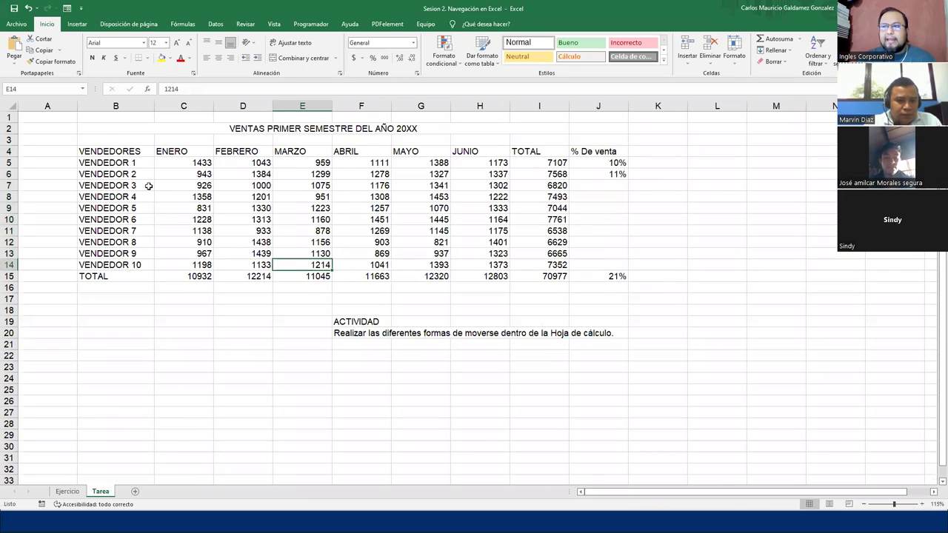
{"action": "left_click_drag", "start_coordinate": [582, 150], "coordinate": [604, 274]}
- Change the J6 formula to =I6/$I$15 with an absolute reference and fill it down through J14
{"action": "left_click", "coordinate": [593, 174]}
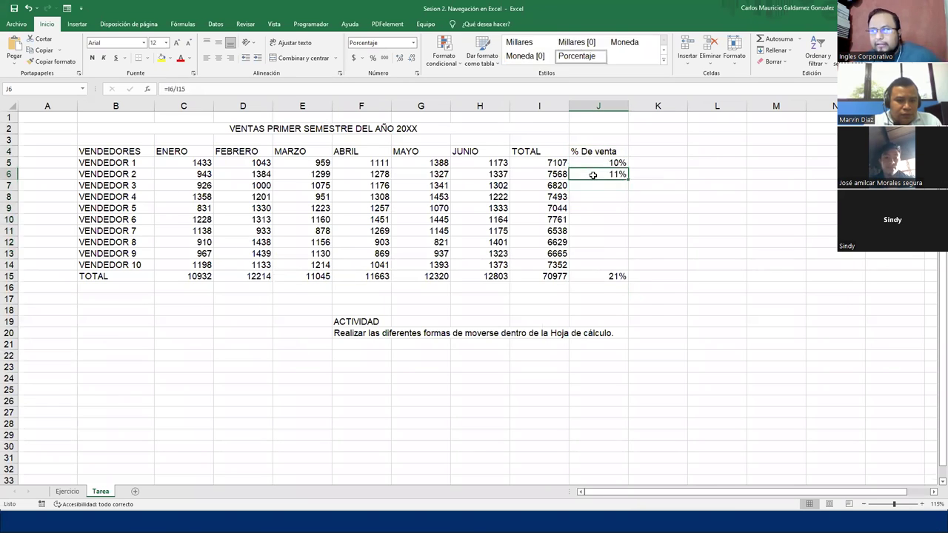
{"action": "double_click", "coordinate": [593, 174]}
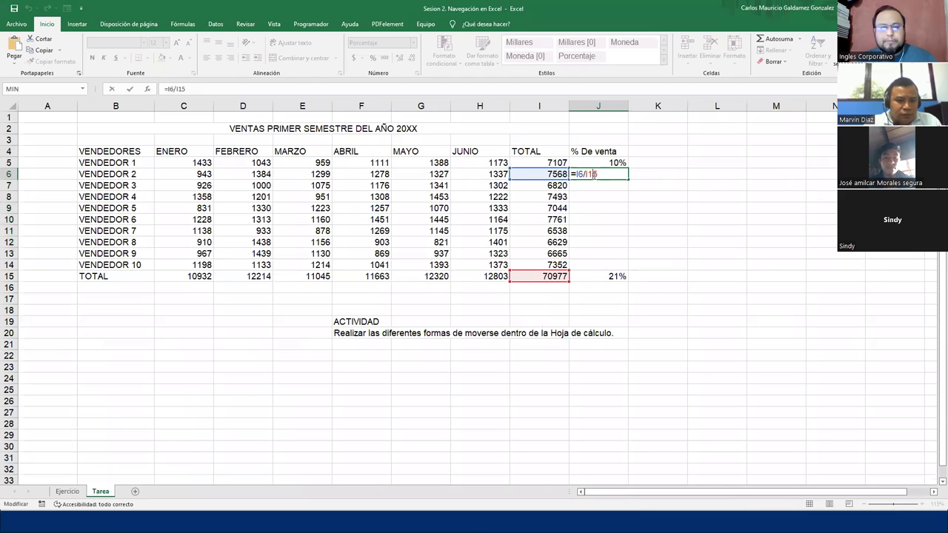
{"action": "key", "text": "F4"}
{"action": "key", "text": "Return"}
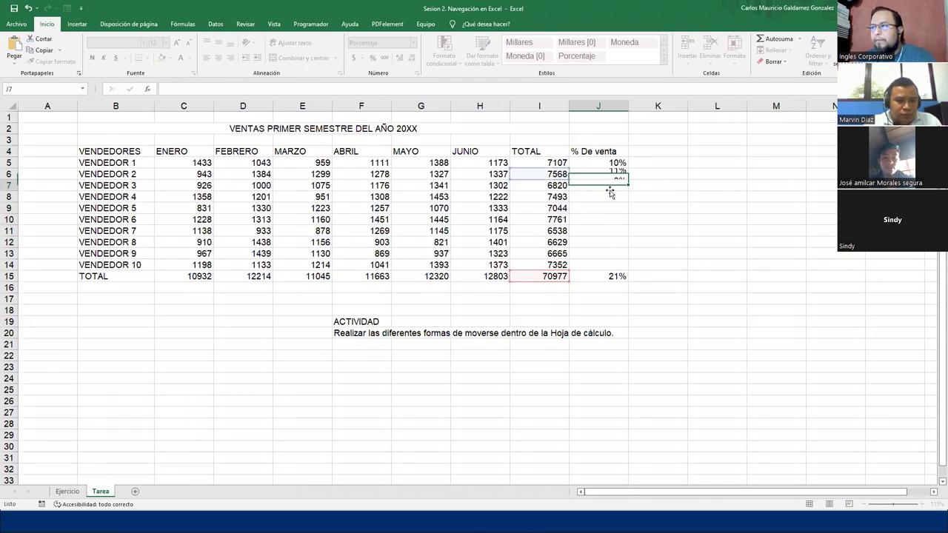
{"action": "left_click", "coordinate": [612, 176]}
{"action": "left_click_drag", "start_coordinate": [626, 181], "coordinate": [618, 267]}
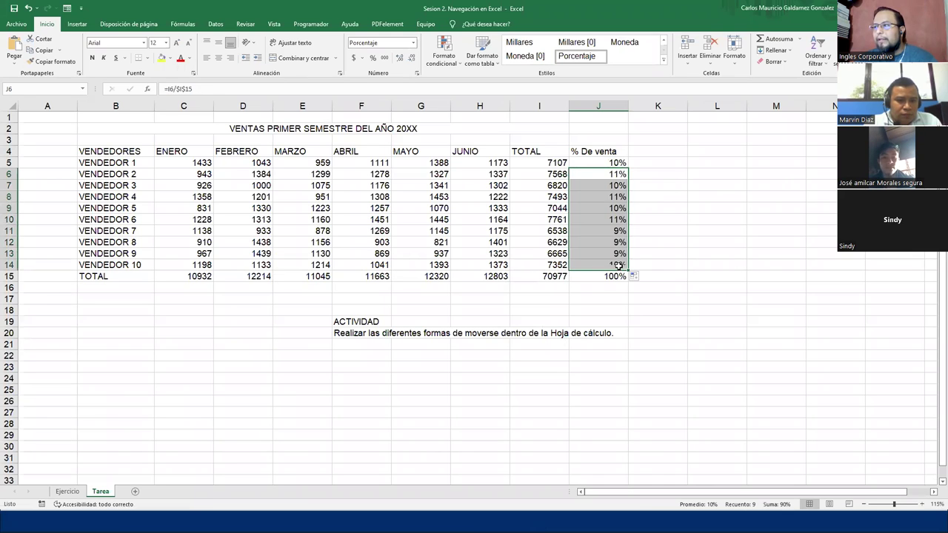
- Copy the absolute-reference formula from J6 up to J5 so VENDEDOR 1 uses =I5/$I$15, and select J5:J15
{"action": "left_click", "coordinate": [615, 172]}
{"action": "left_click_drag", "start_coordinate": [627, 180], "coordinate": [625, 167]}
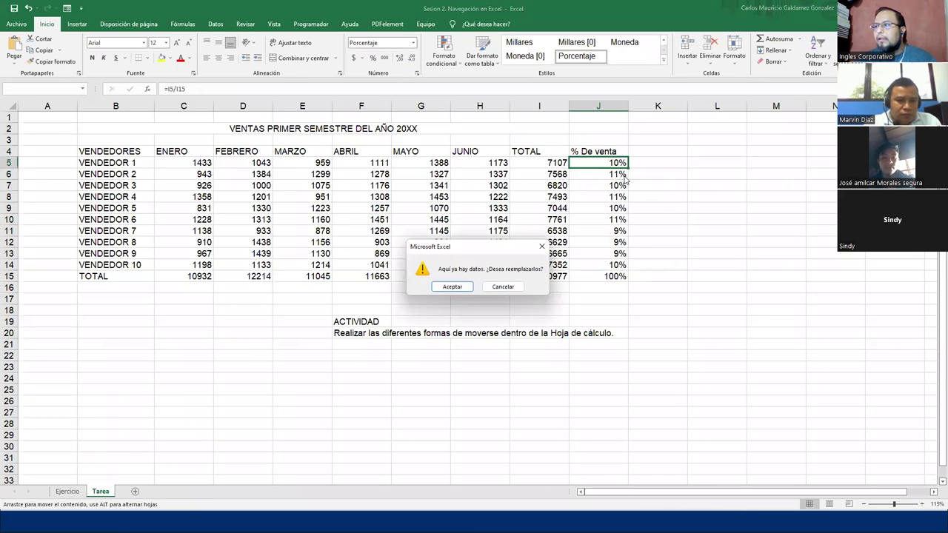
{"action": "left_click", "coordinate": [498, 284]}
{"action": "left_click_drag", "start_coordinate": [626, 179], "coordinate": [595, 276]}
- Switch to the slide presentation, show the "Agradecimientos y cierre" slide, and stop sharing the screen
{"action": "key", "text": "Down"}
{"action": "key", "text": "Down"}
{"action": "key", "text": "Down"}
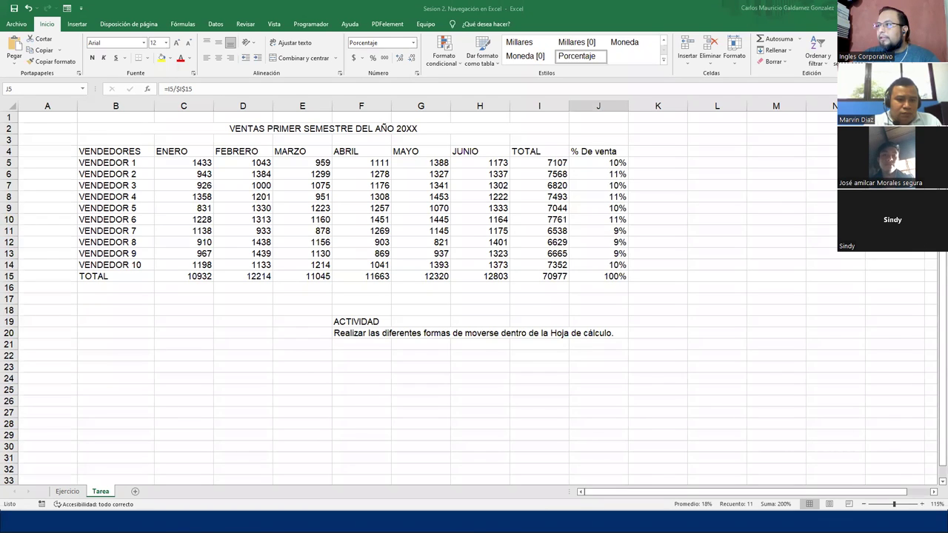
{"action": "key", "text": "alt+Tab"}
{"action": "left_click", "coordinate": [826, 227]}
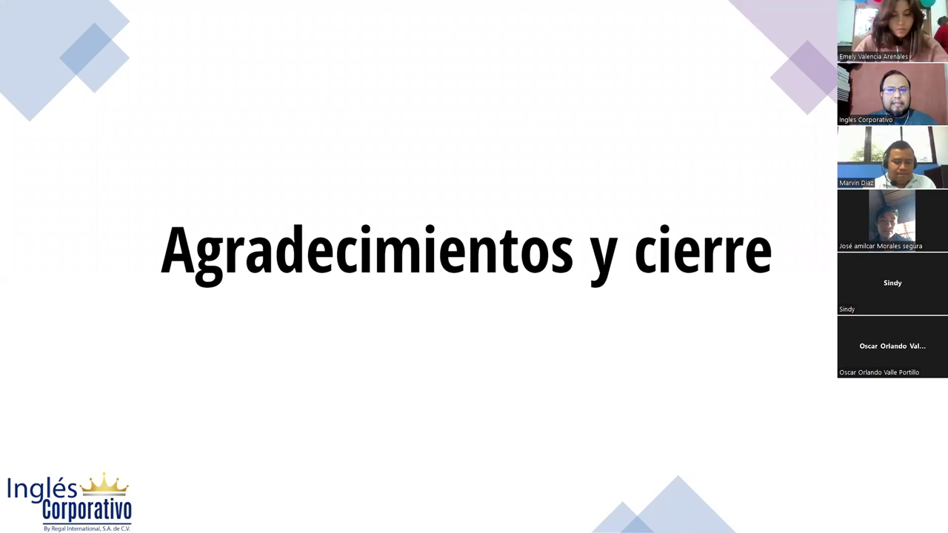
{"action": "key", "text": "alt+s"}
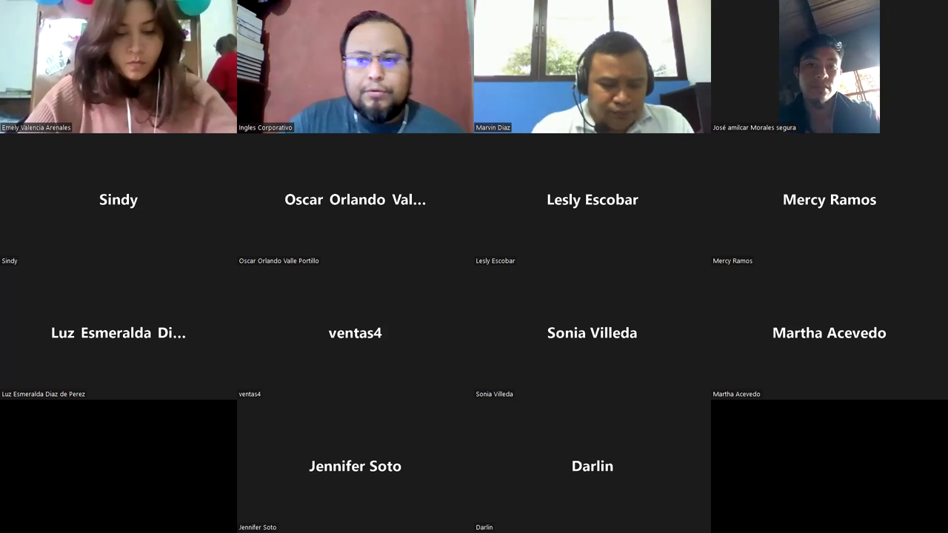